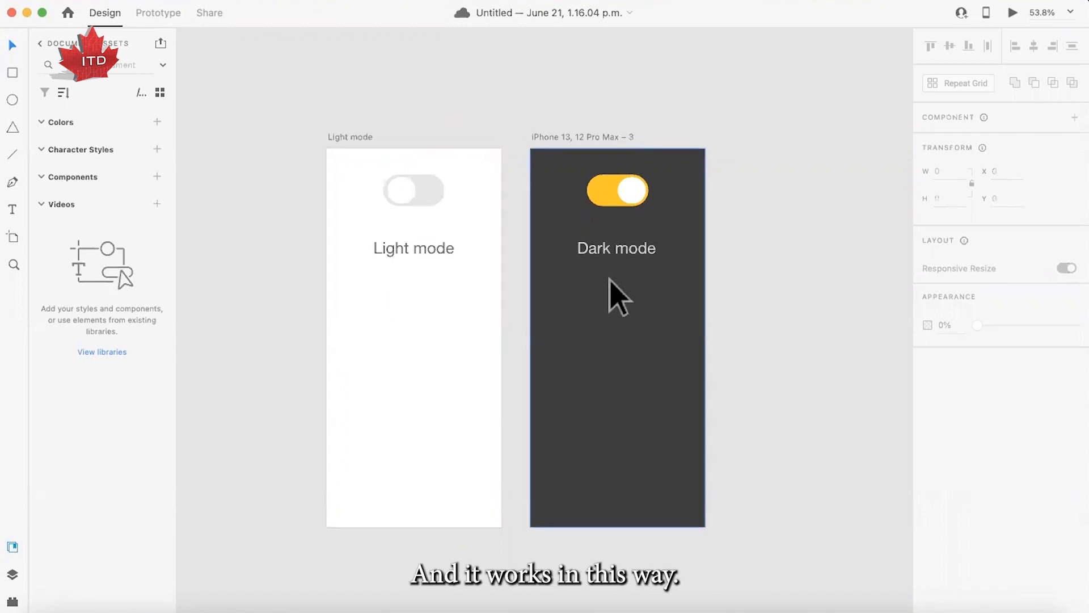
- Preview the light and dark mode prototype, test its toggle switch, and close the preview
click(1013, 13)
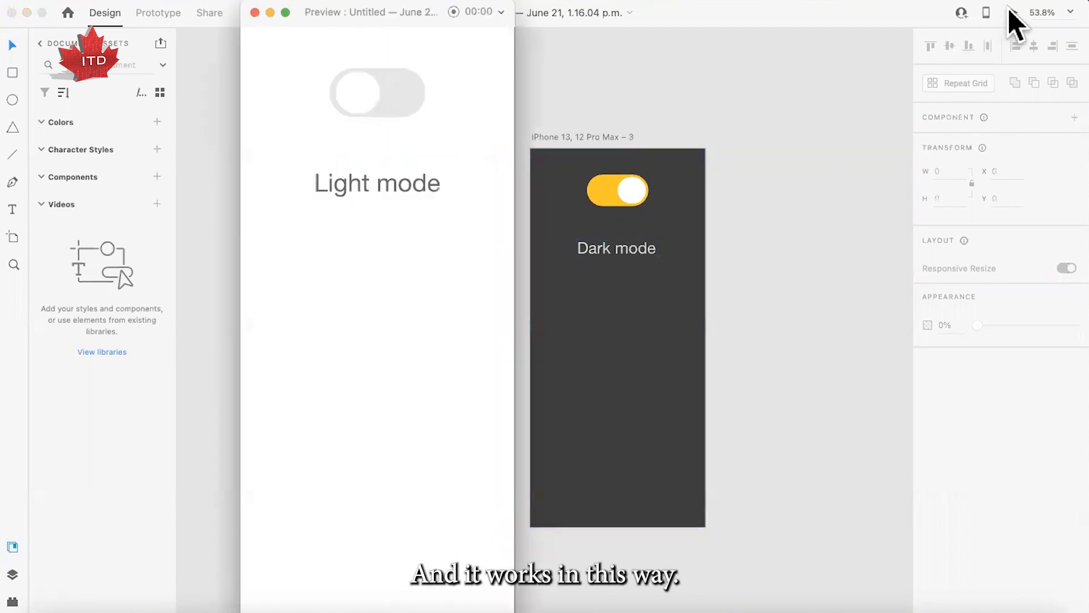
click(368, 103)
click(398, 103)
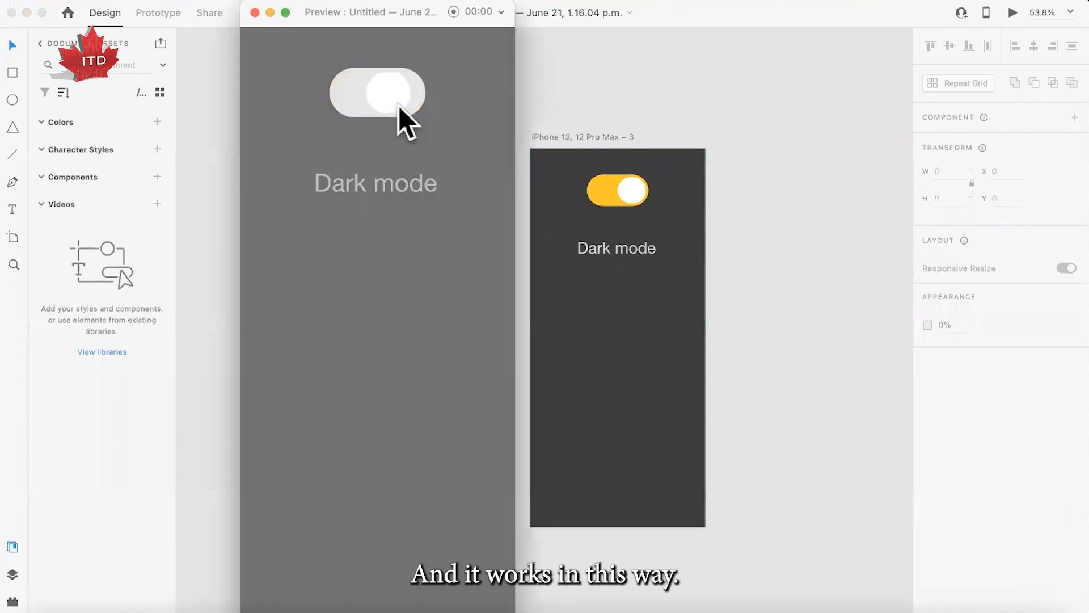
click(255, 13)
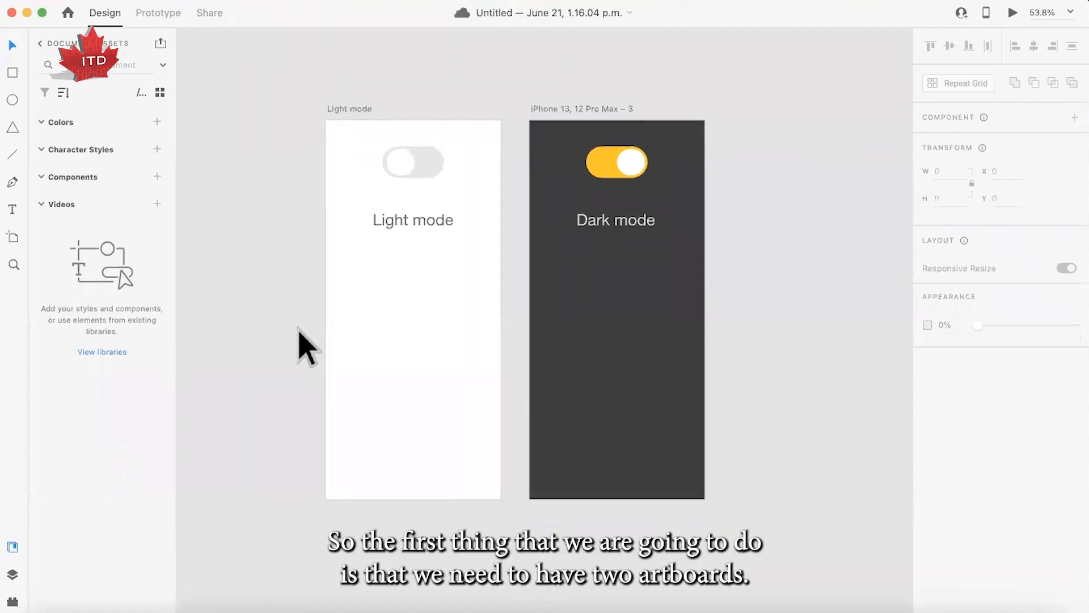
- Add an iPhone 13, 12 Pro Max artboard and move it down to about Y 2771, clear of the existing screens
scroll(300, 346, down, 10)
scroll(300, 346, down, 3)
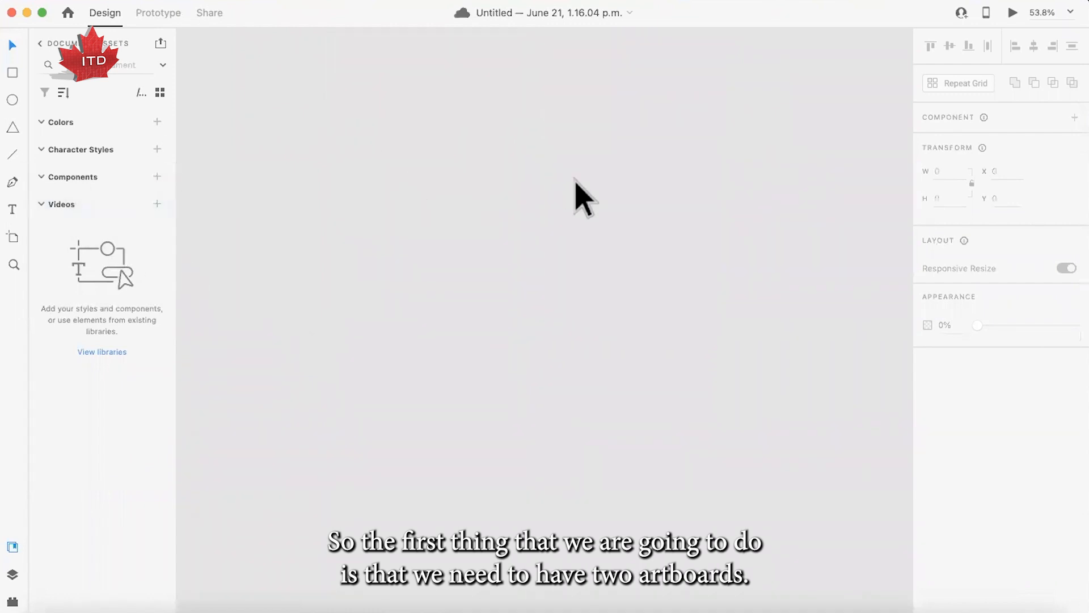
click(13, 235)
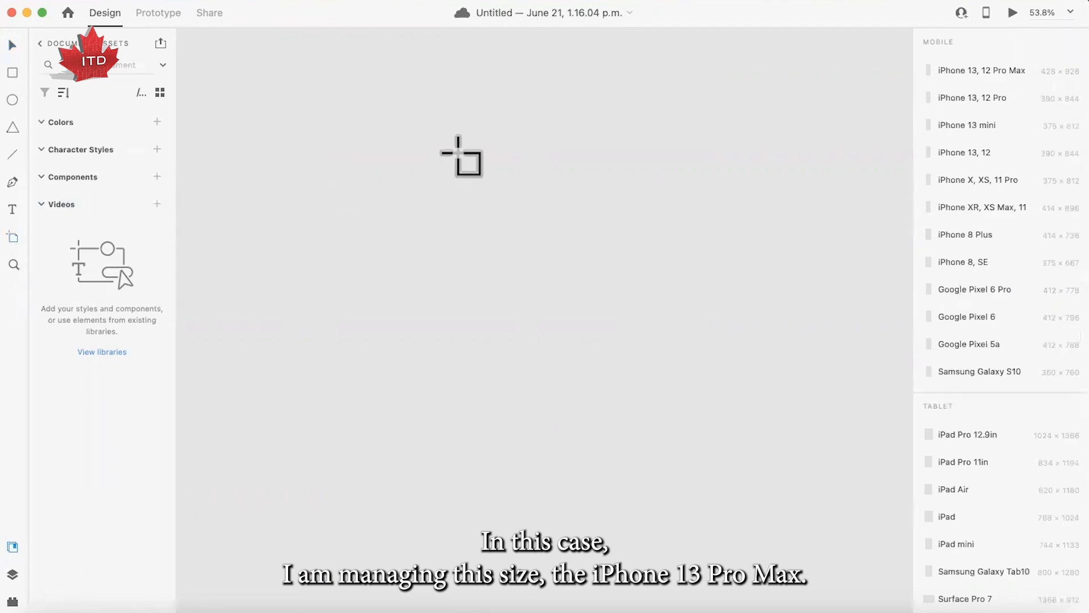
click(376, 168)
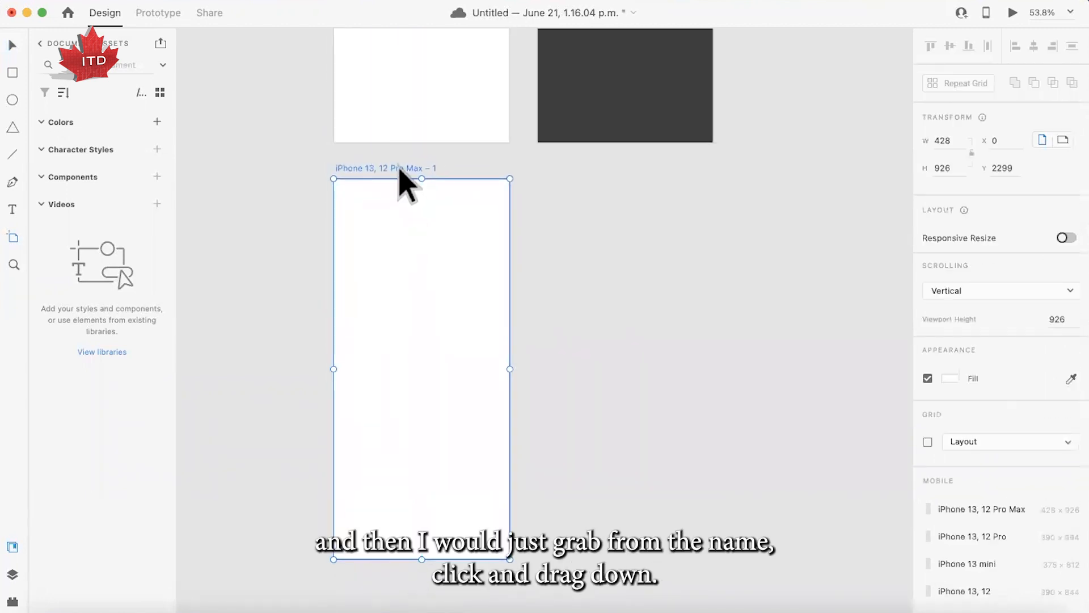
drag(399, 169, 399, 361)
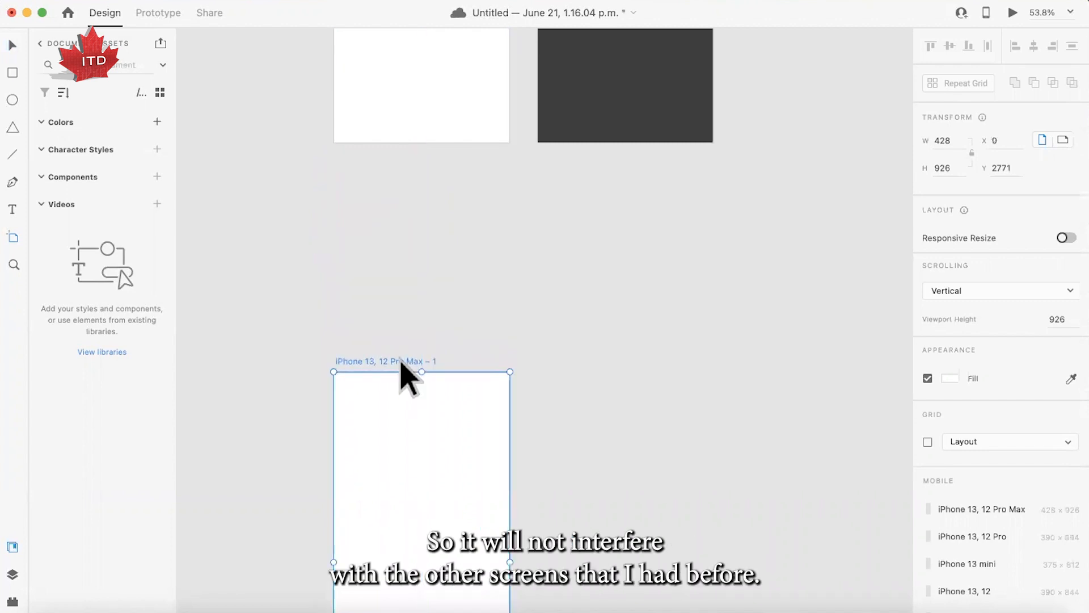
scroll(399, 357, down, 2)
scroll(400, 358, down, 3)
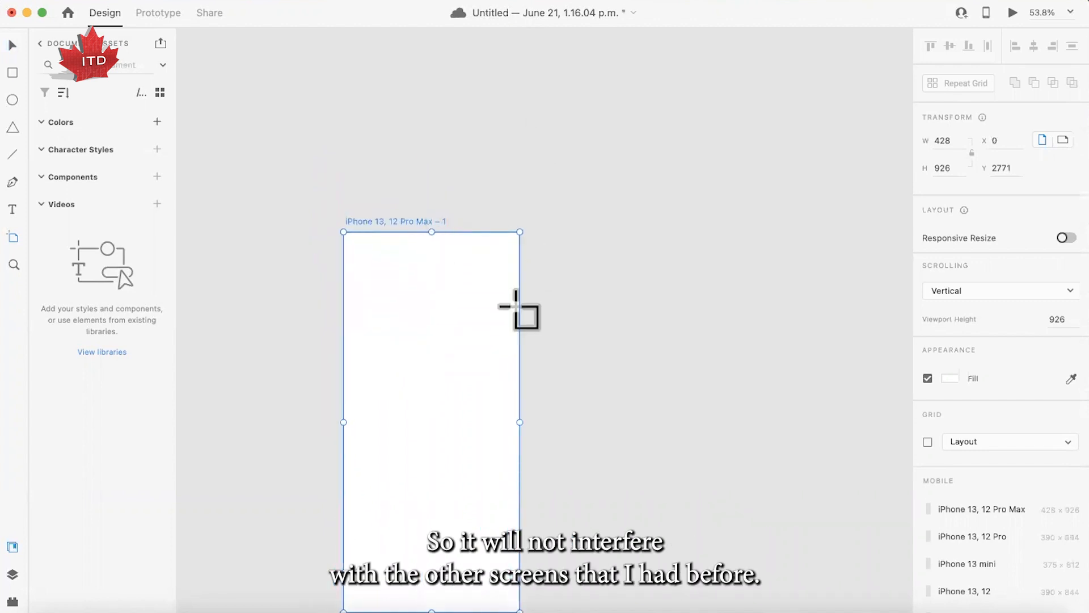
scroll(473, 357, down, 1)
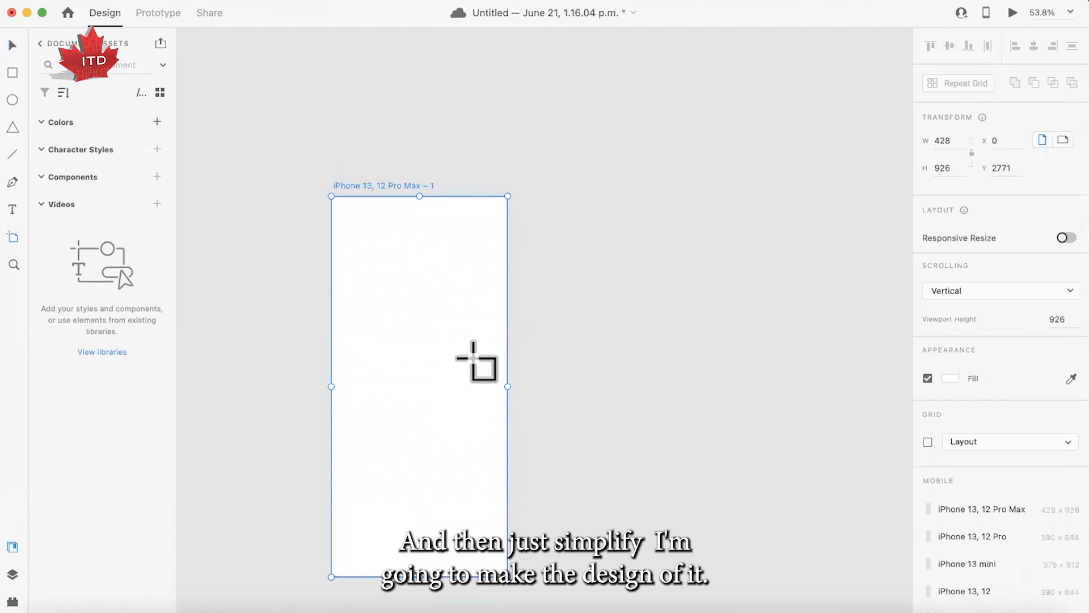
click(13, 45)
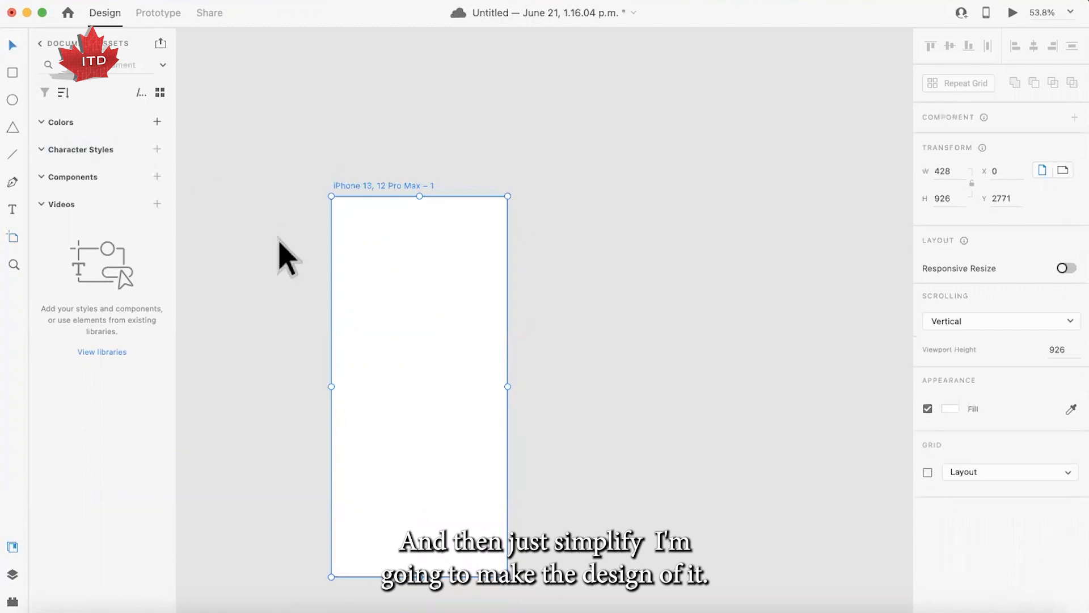
click(276, 199)
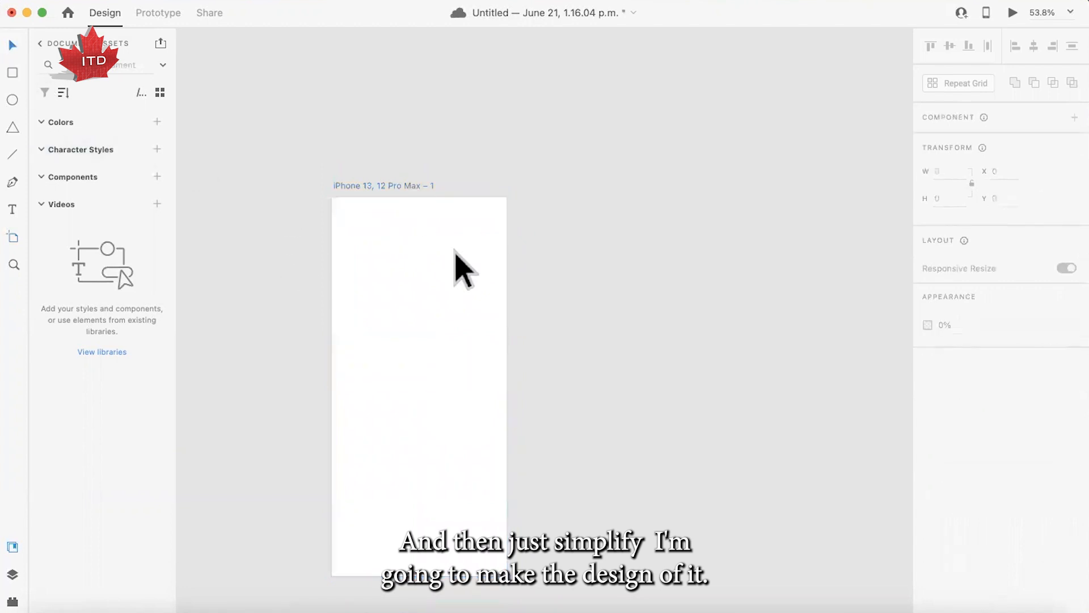
- Draw a rectangle about 169 by 83 near the top of the new artboard as the switch track
scroll(455, 250, up, 6)
scroll(456, 254, up, 10)
scroll(428, 372, down, 10)
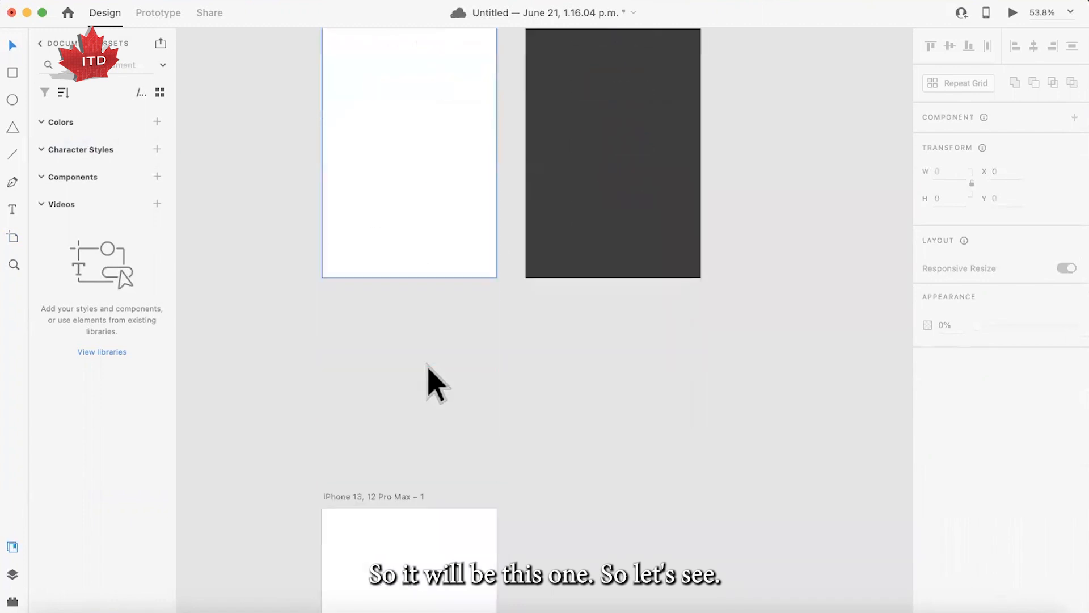
scroll(428, 374, down, 5)
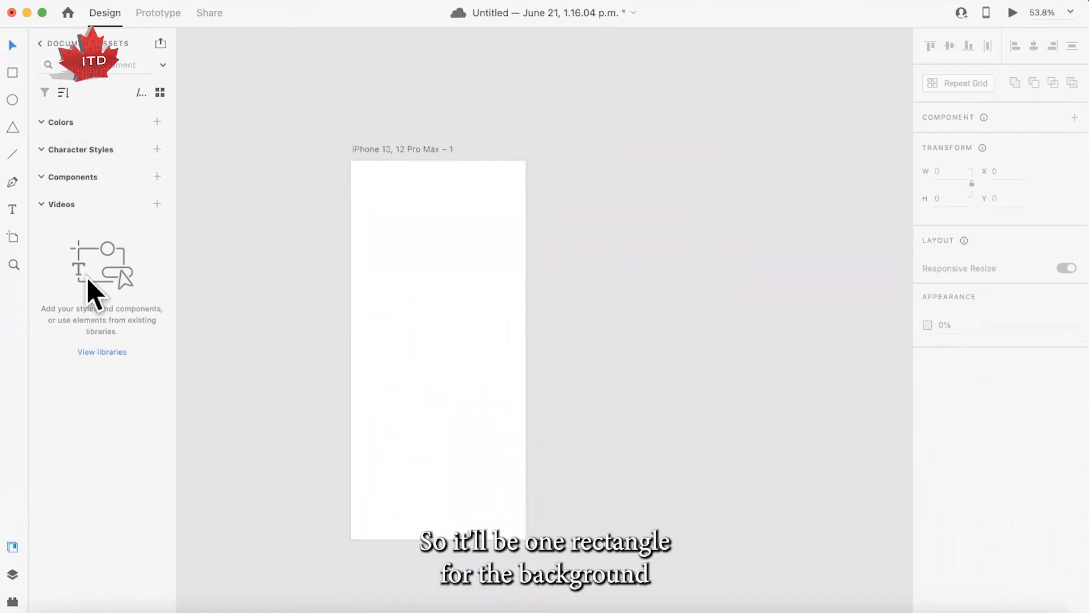
click(13, 72)
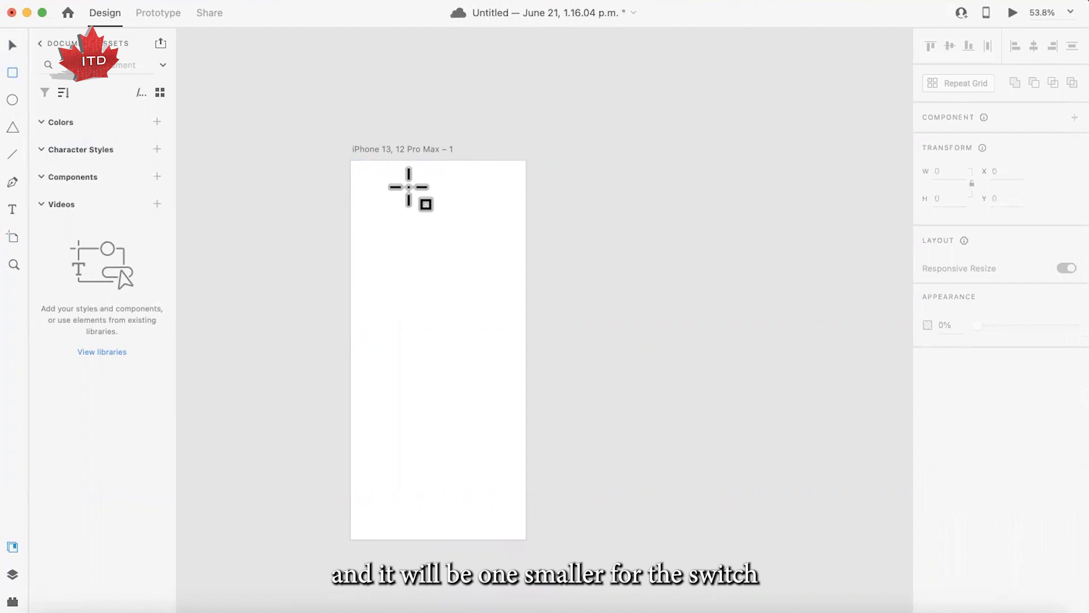
scroll(406, 188, up, 3)
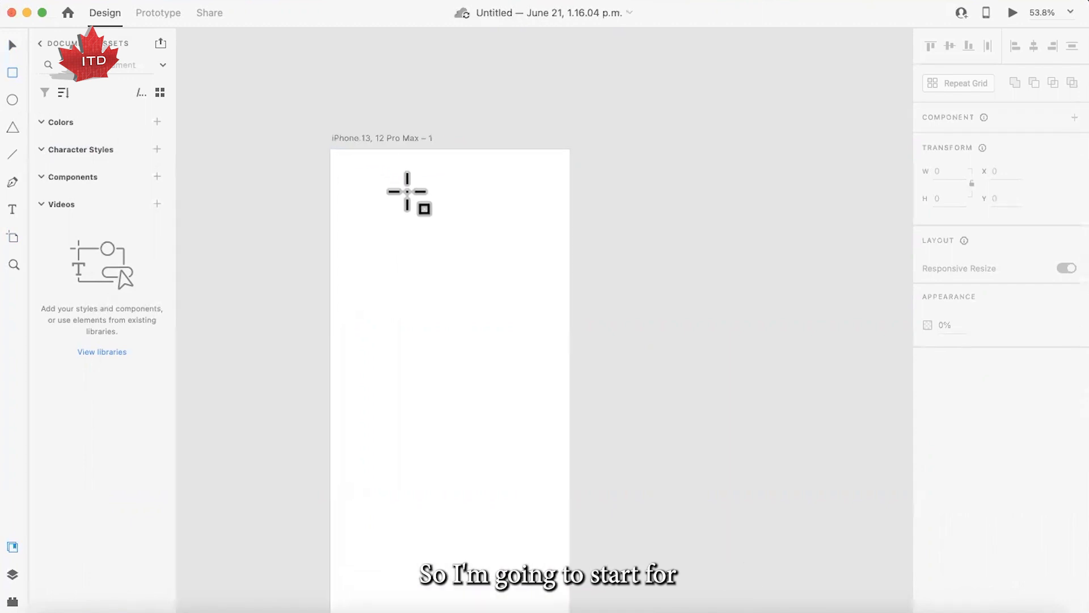
scroll(406, 191, down, 3)
scroll(406, 191, up, 2)
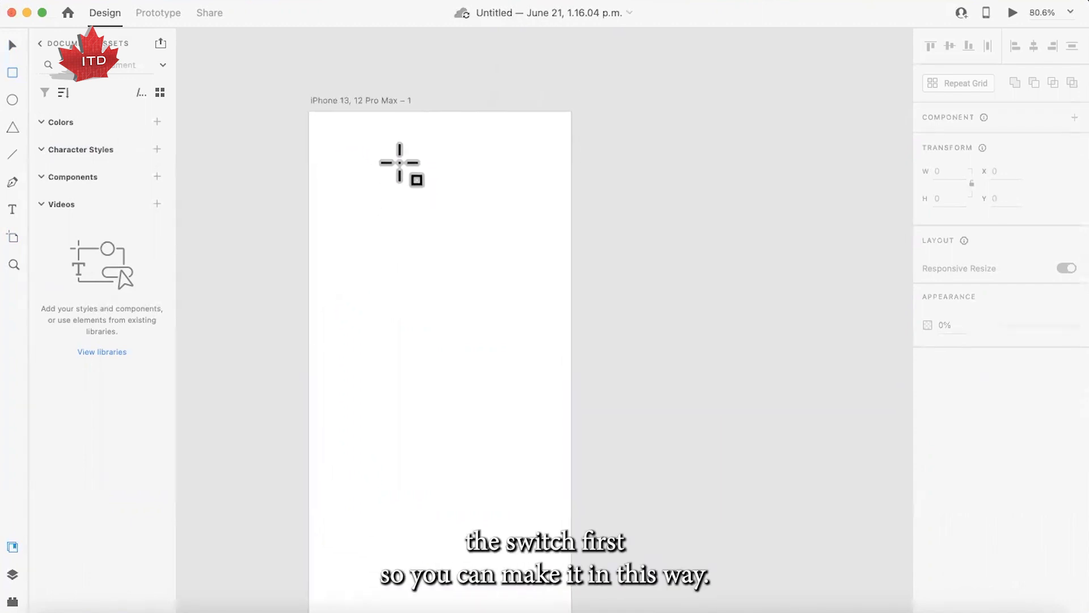
drag(397, 160, 500, 209)
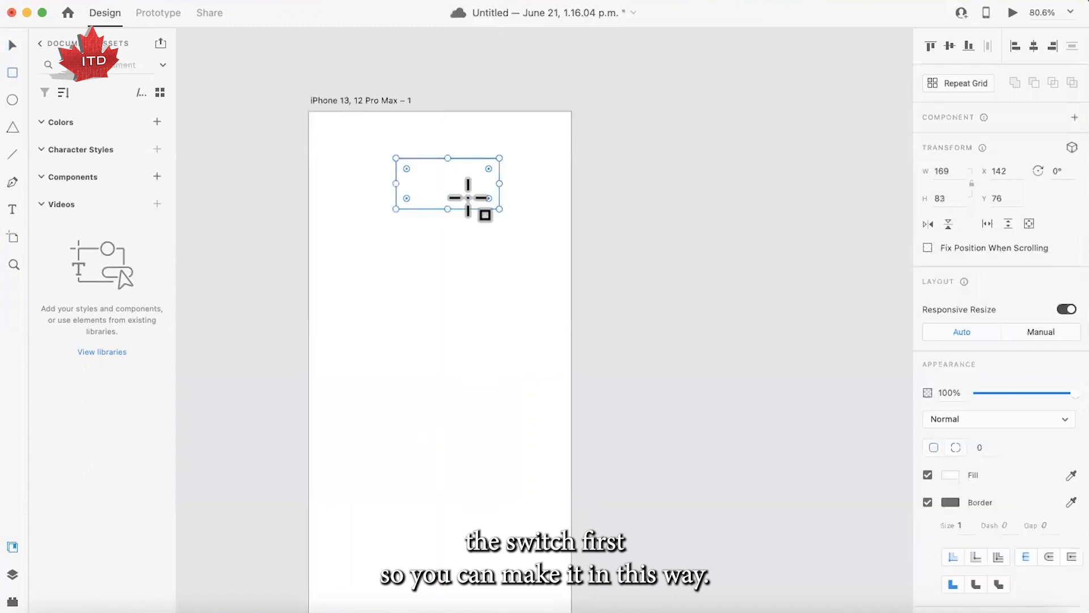
- Set the rectangle's width to 170 and its height to 80
click(948, 172)
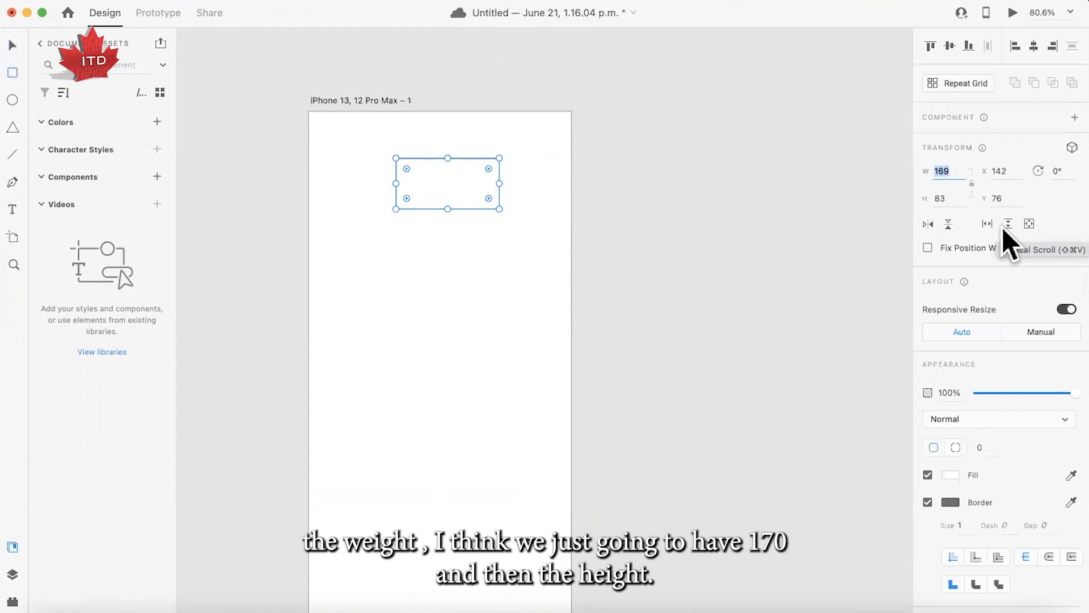
text(170)
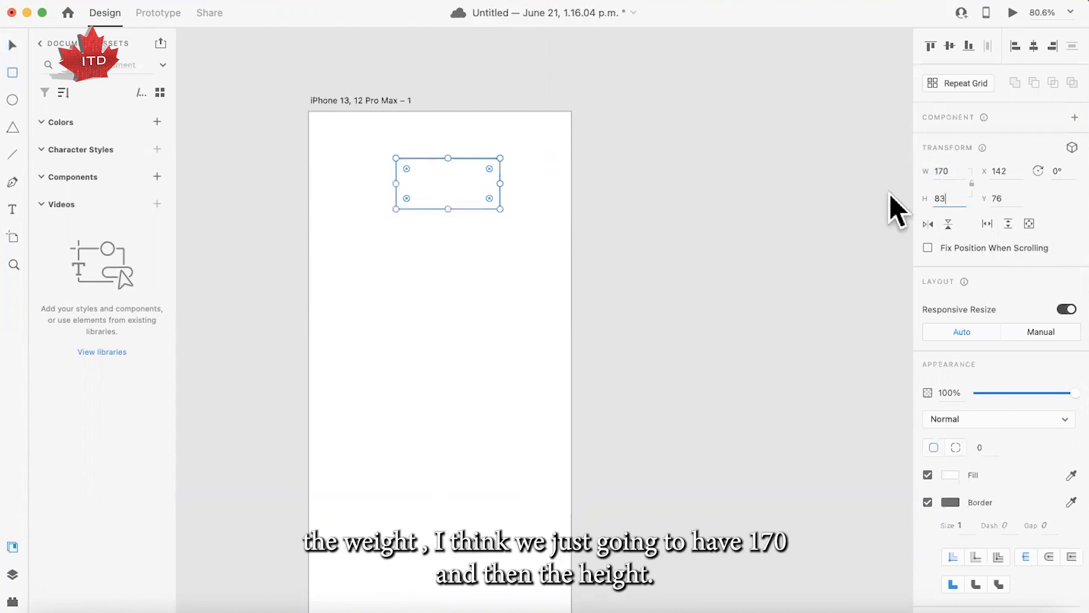
click(946, 198)
text(80)
key(Return)
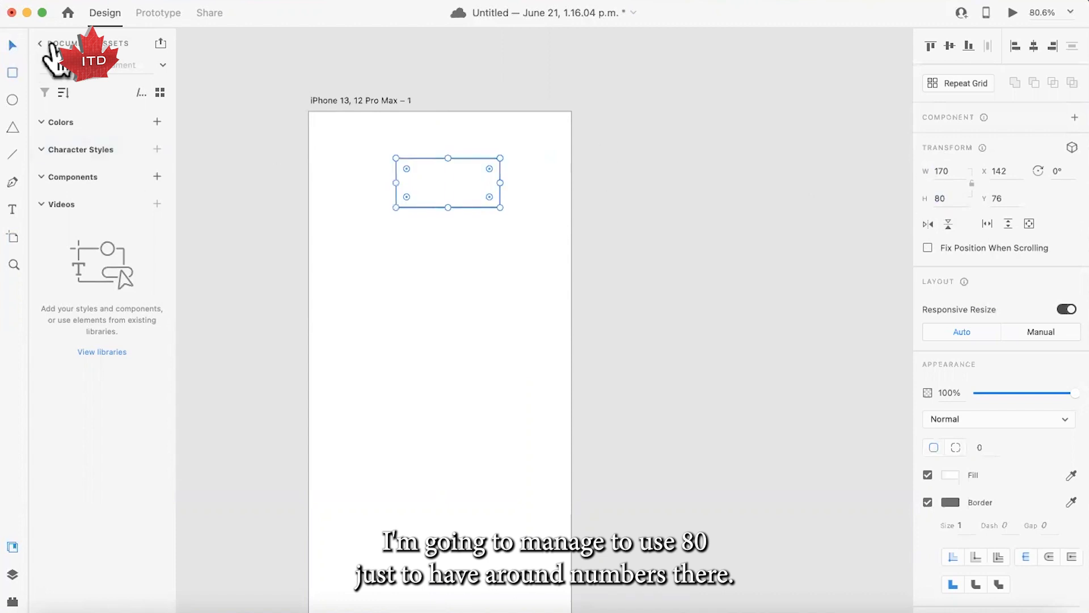
- Center the rectangle horizontally on the artboard at X 129 and round its corners fully to a radius of 40
drag(427, 194, 414, 195)
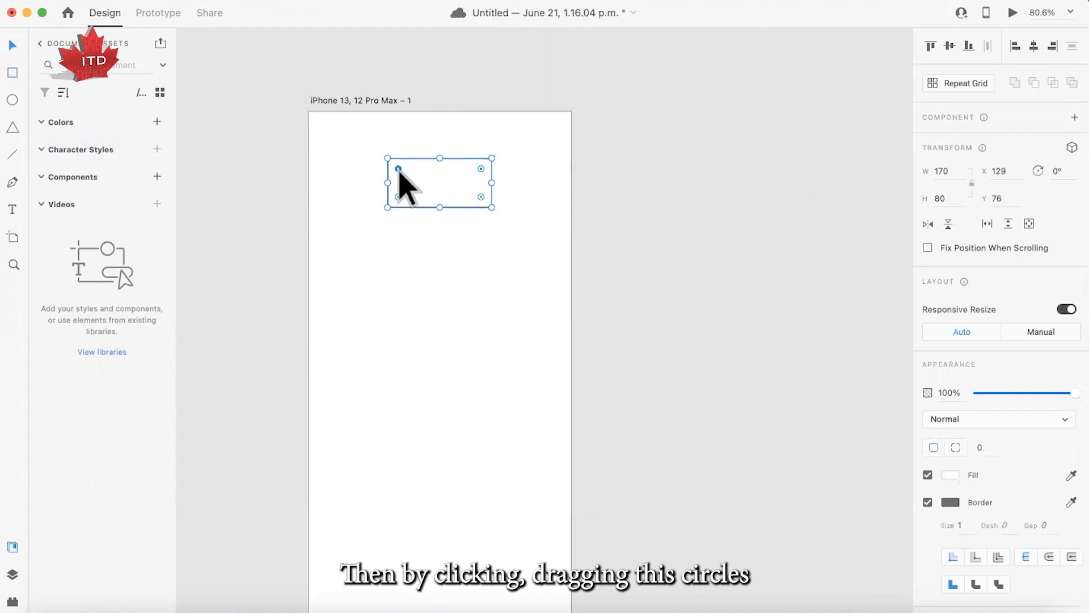
drag(398, 169, 443, 186)
scroll(452, 218, up, 5)
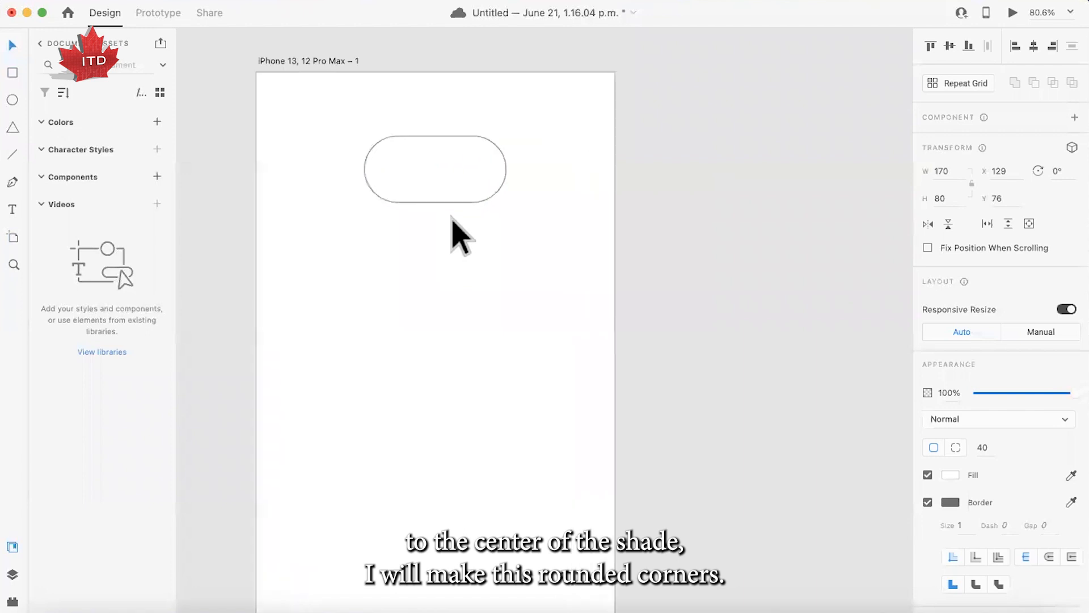
scroll(452, 222, up, 2)
- Duplicate the rounded track in place and shrink the copy to a circle about 66 by 65 inside its left end
click(420, 162)
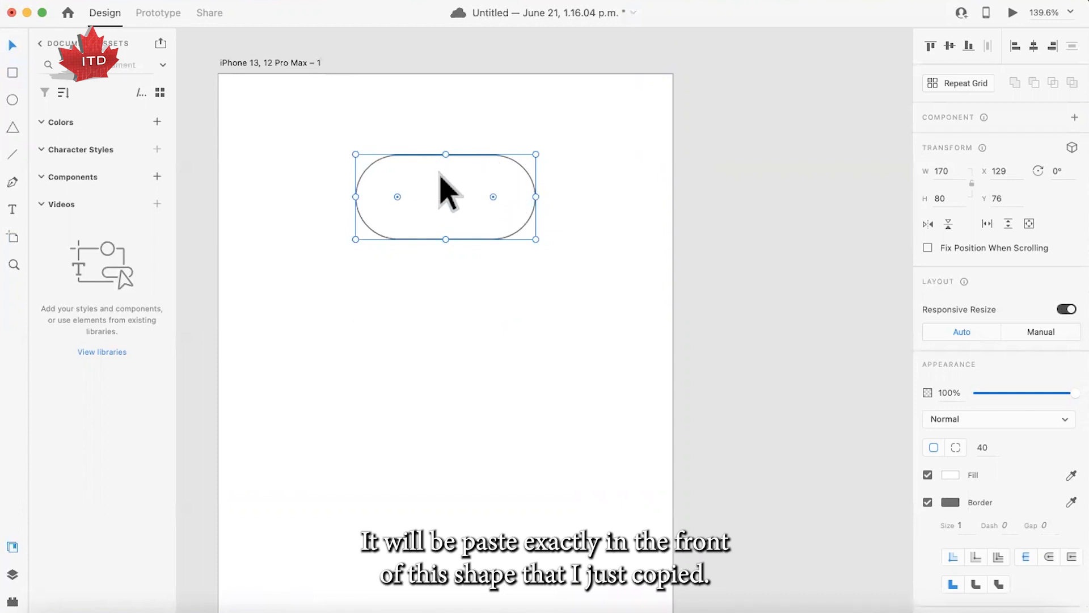
drag(506, 182, 576, 212)
key(super+z)
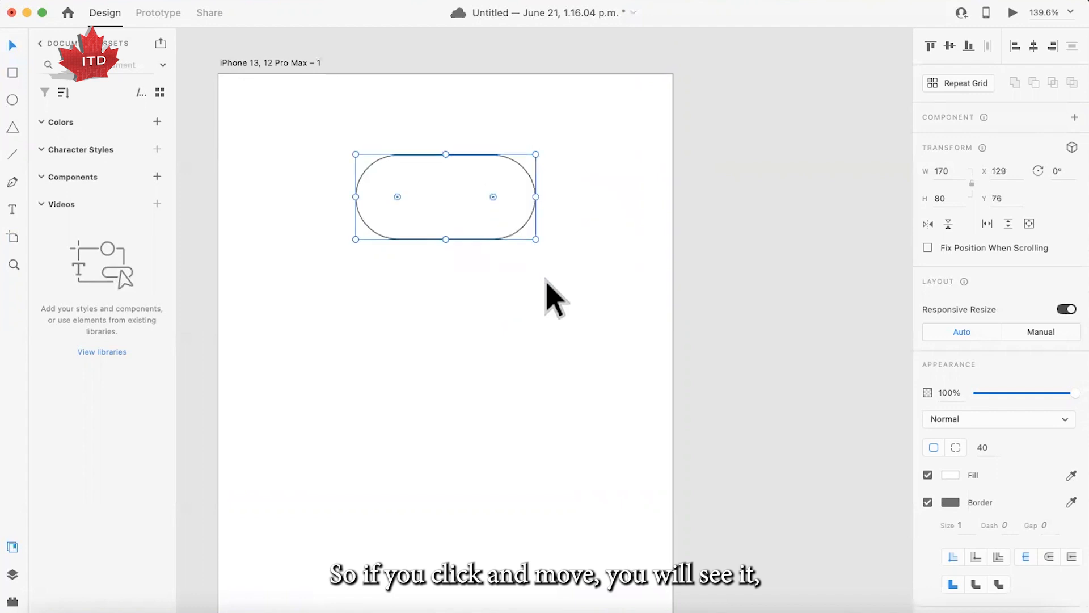
drag(535, 155, 532, 161)
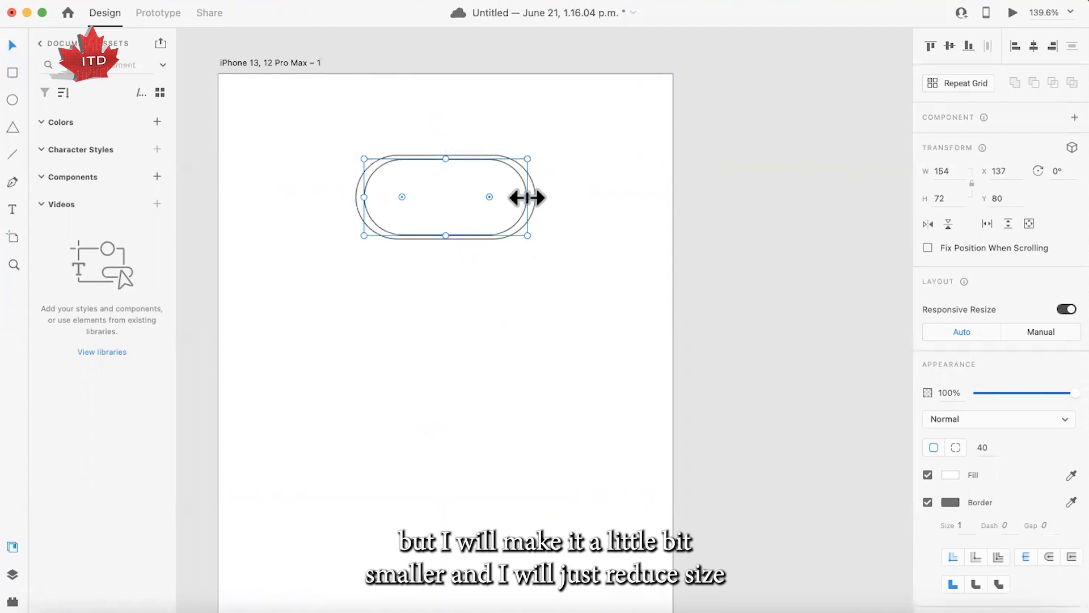
drag(521, 197, 431, 199)
drag(401, 159, 436, 198)
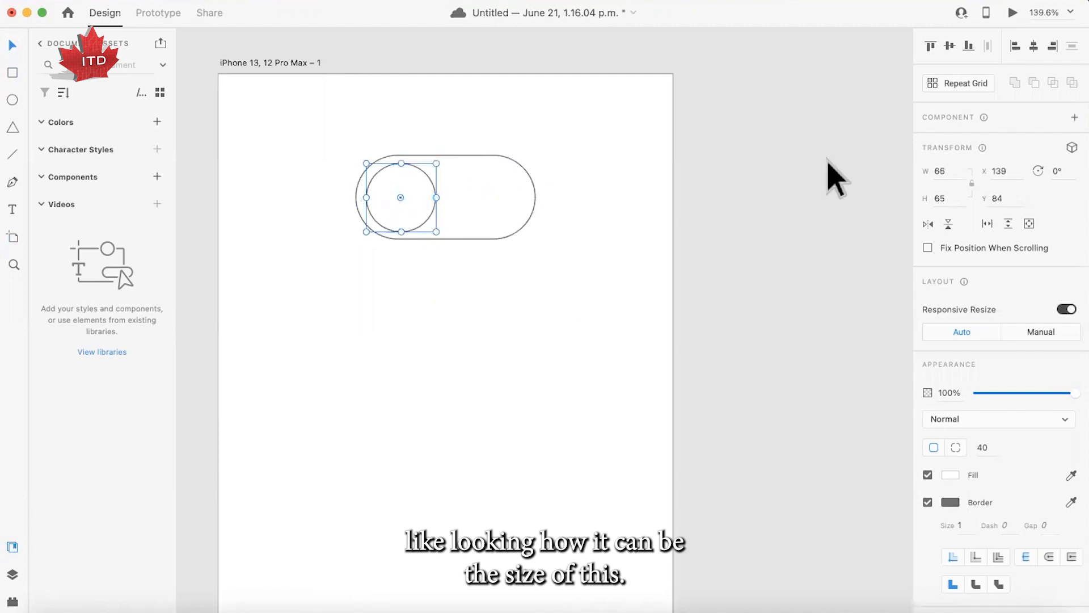
- Set the circle's width and height to 66 and deselect it
click(957, 172)
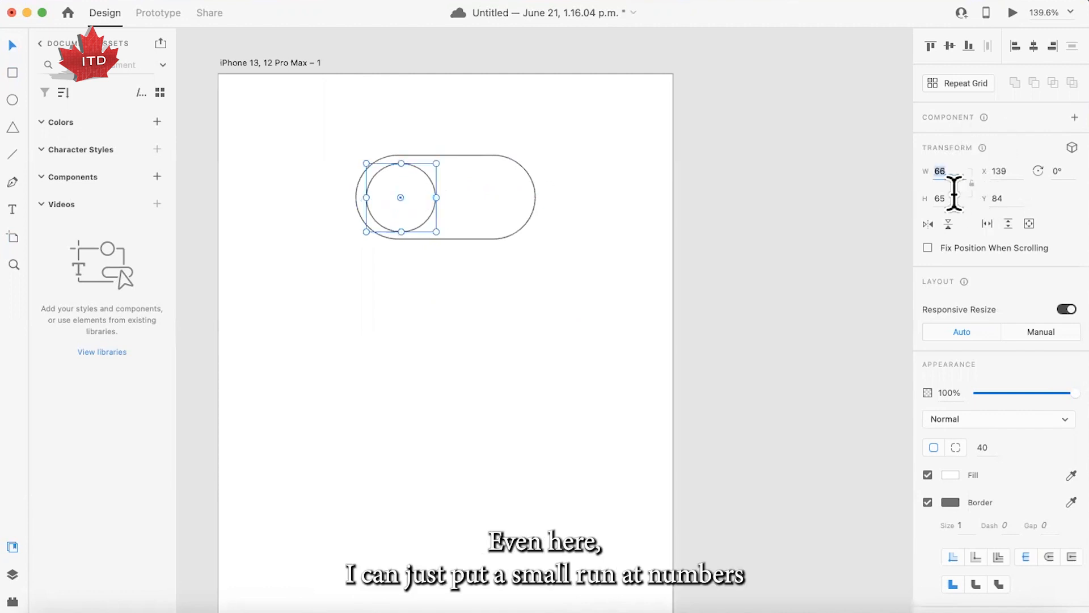
text(66)
key(Return)
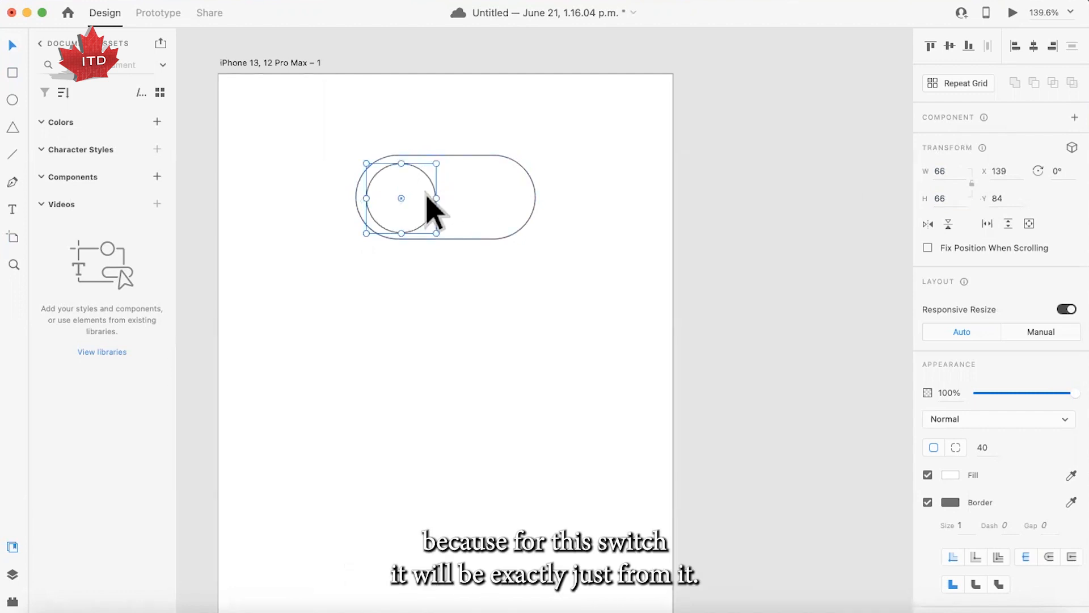
click(452, 284)
- Try placing a copy of the circle at the right end of the track, and undo it
drag(428, 200, 516, 218)
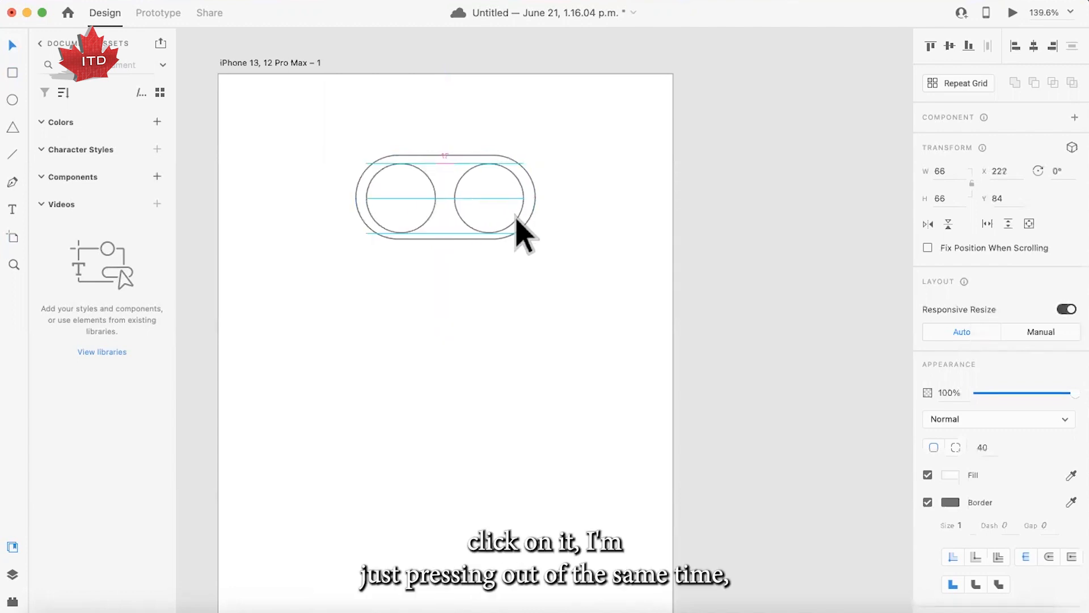
drag(516, 217, 518, 220)
key(super+z)
click(525, 258)
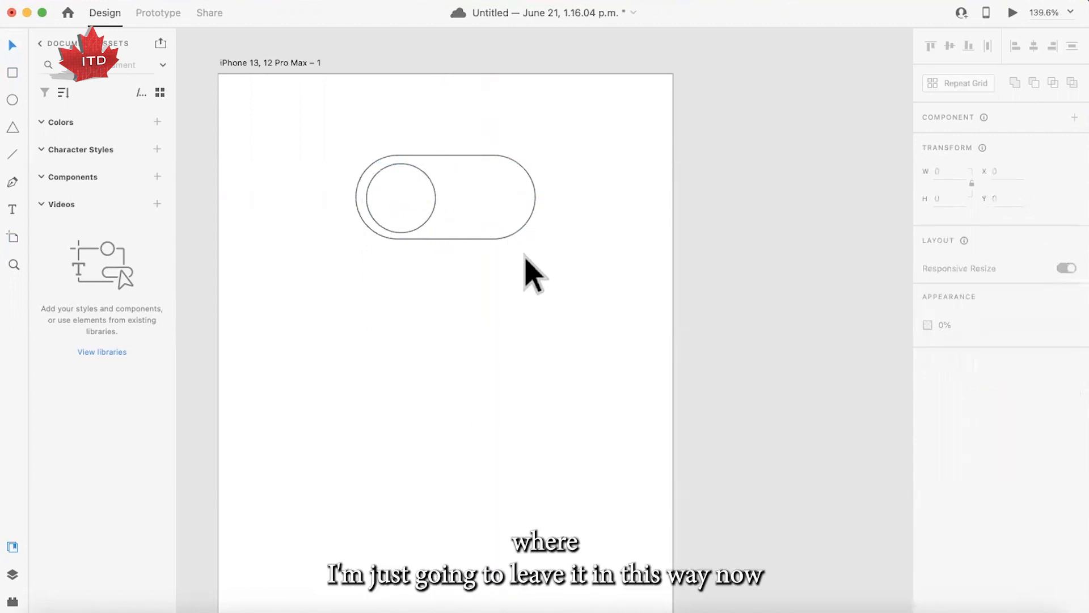
- Remove the switch track's border and fill it with light gray #D8D8D8
scroll(525, 256, down, 4)
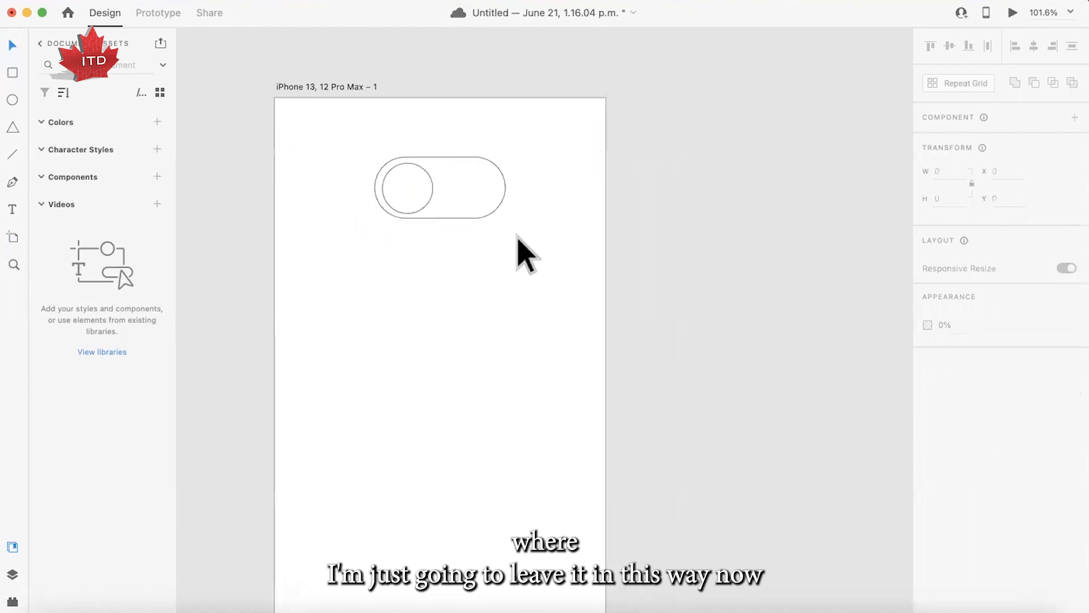
click(474, 185)
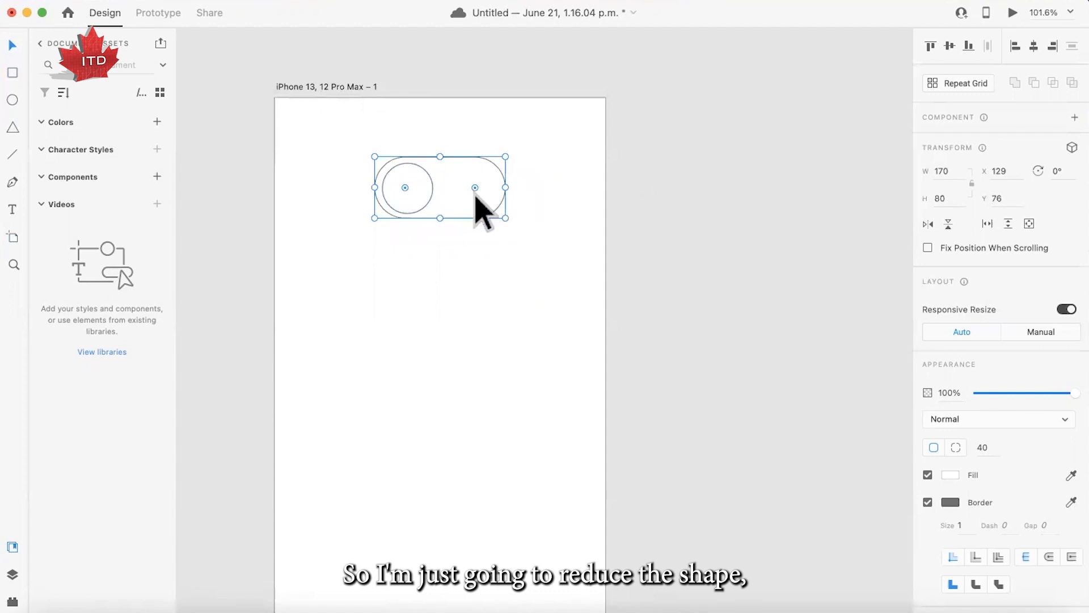
click(928, 503)
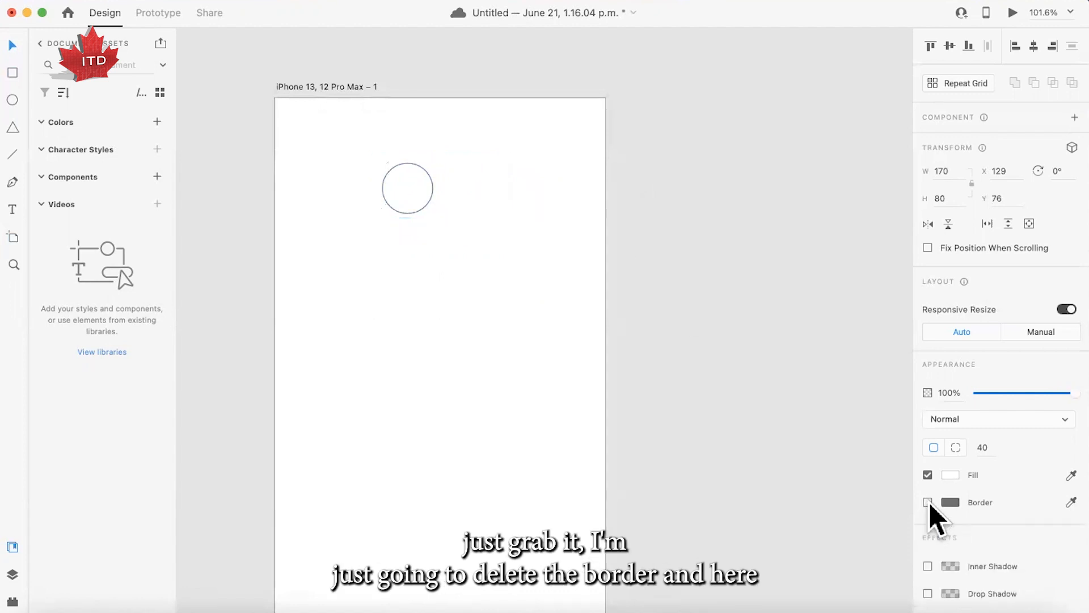
click(950, 476)
mouse_move(792, 438)
mouse_down()
mouse_move(751, 435)
mouse_move(746, 409)
mouse_move(748, 420)
mouse_up()
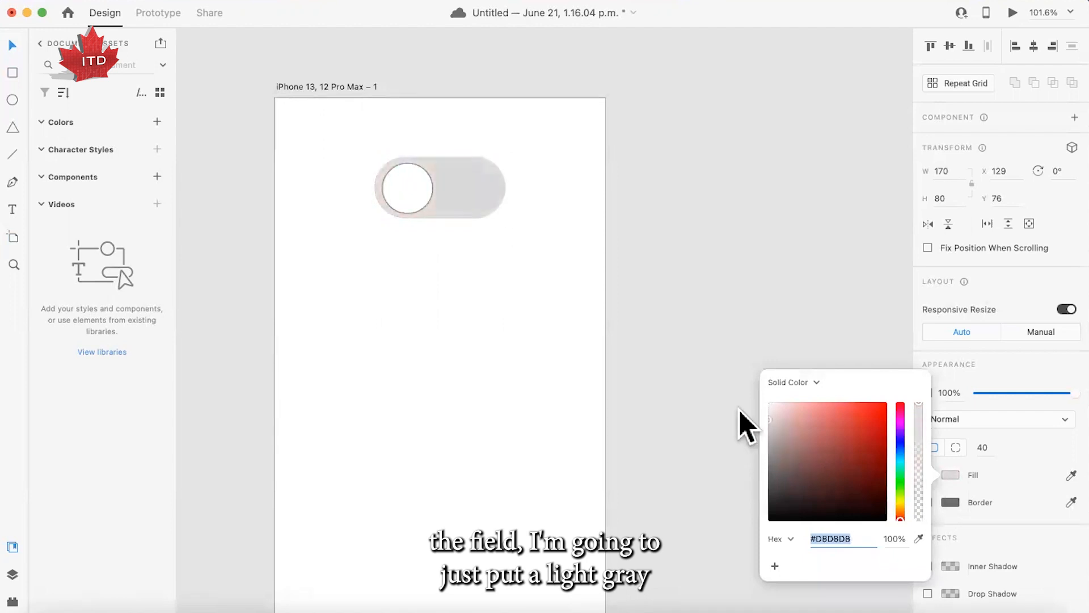
- Remove the border from the white circle inside the switch track
click(403, 204)
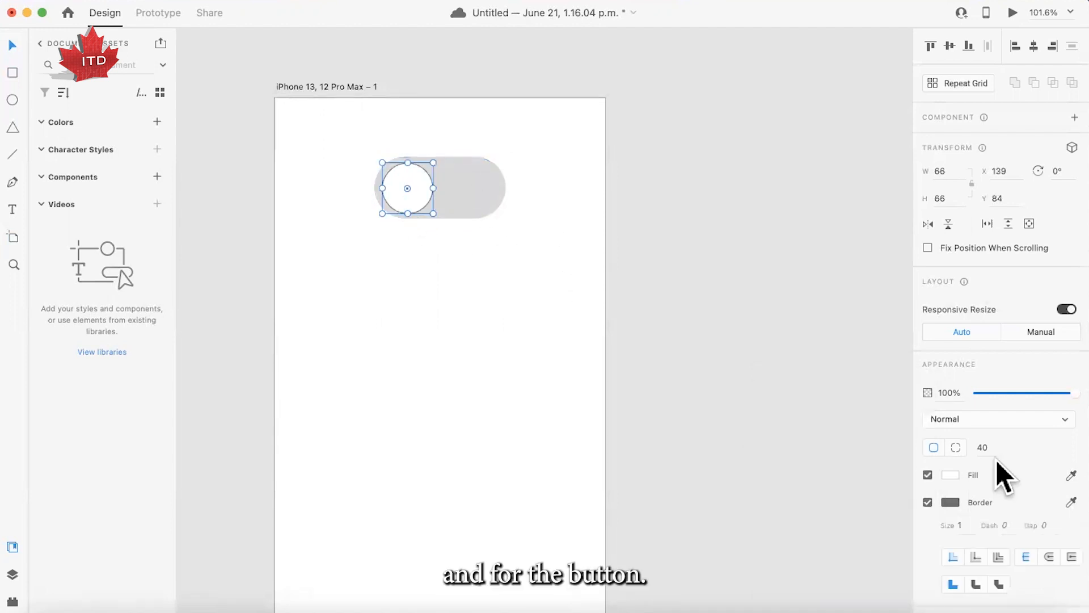
click(928, 502)
click(652, 341)
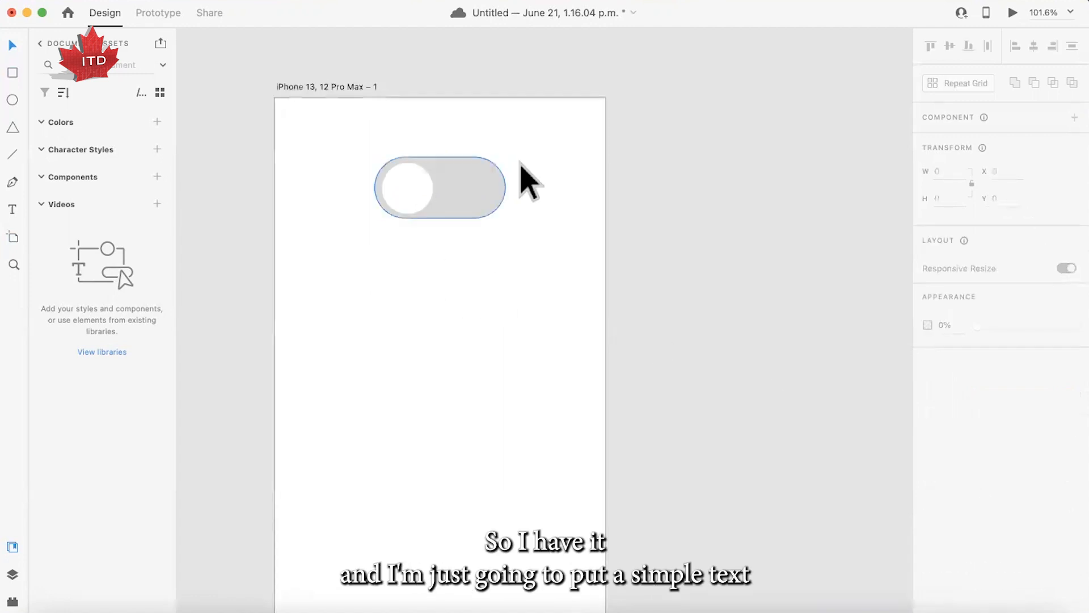
- Add a text box about 216 wide below the switch reading "Light mode"
click(11, 211)
drag(367, 287, 535, 365)
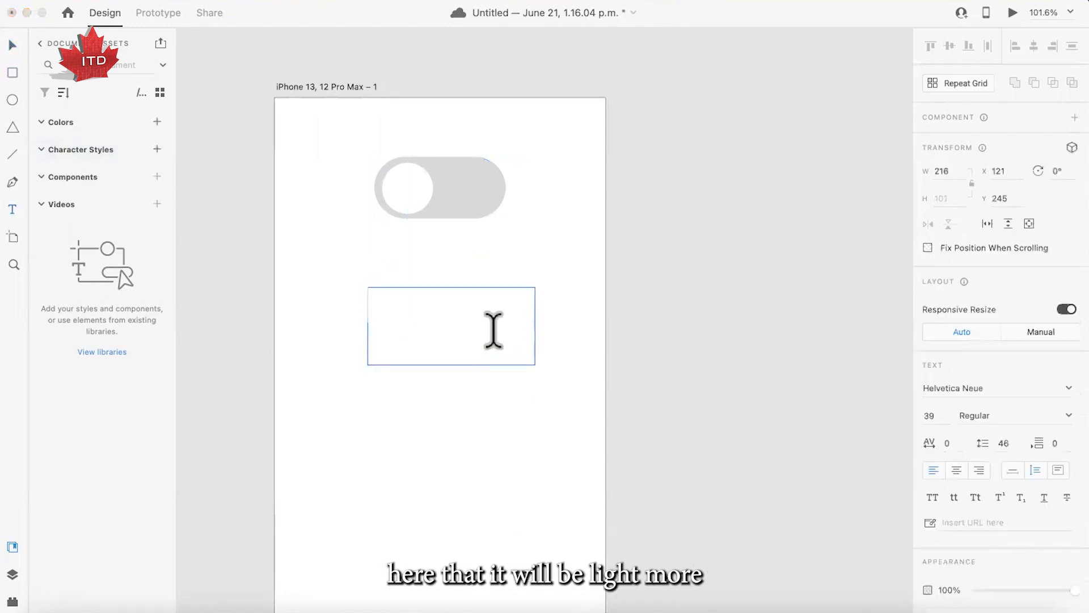
text(Light mode)
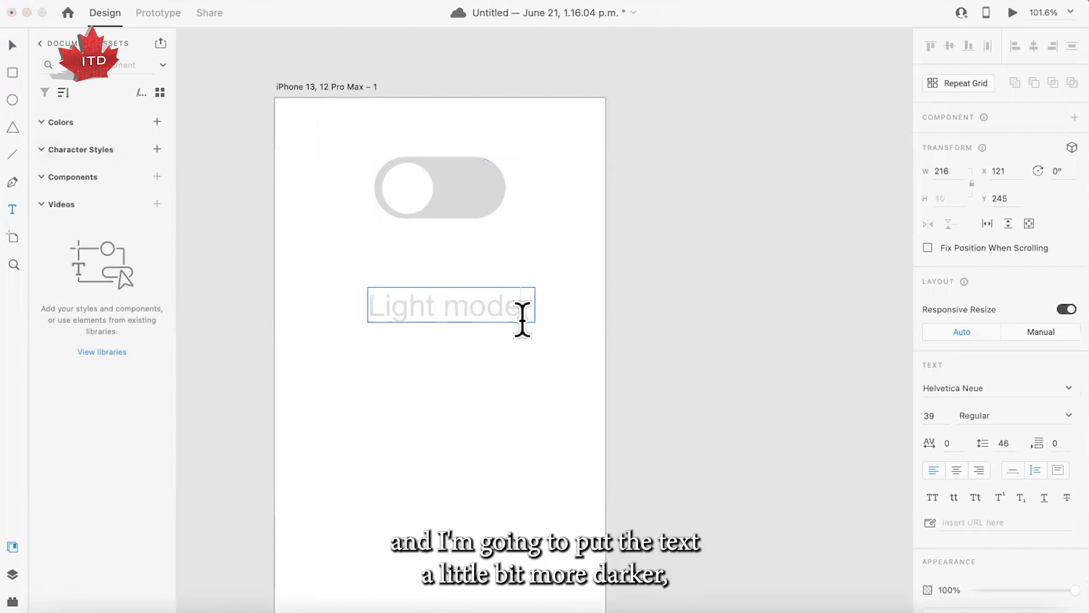
- Fill the "Light mode" text with the darker gray #909090
drag(520, 312, 340, 287)
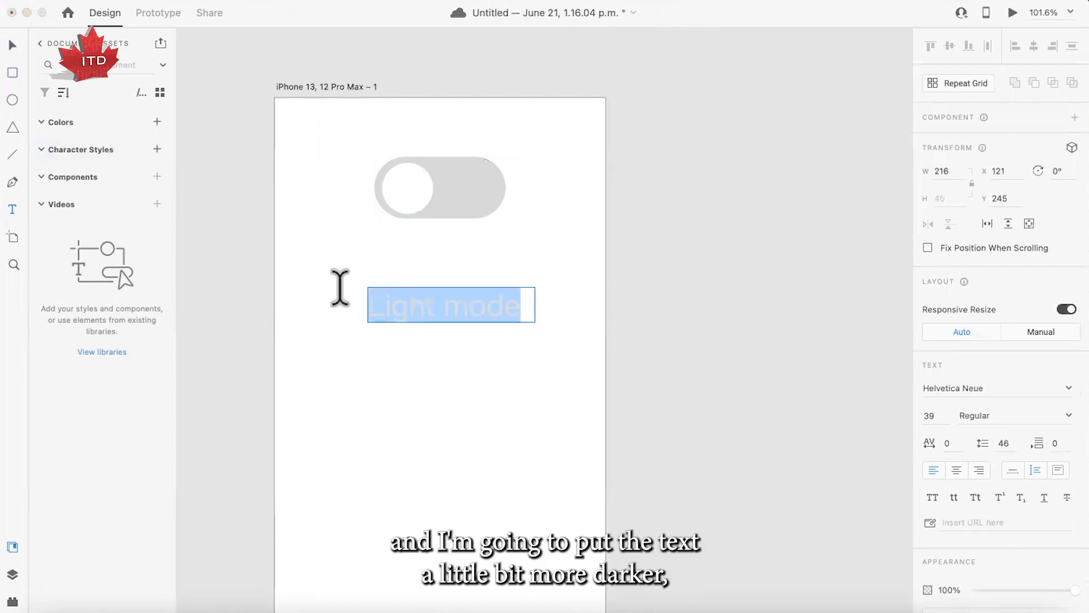
scroll(1010, 436, down, 5)
scroll(1011, 436, down, 3)
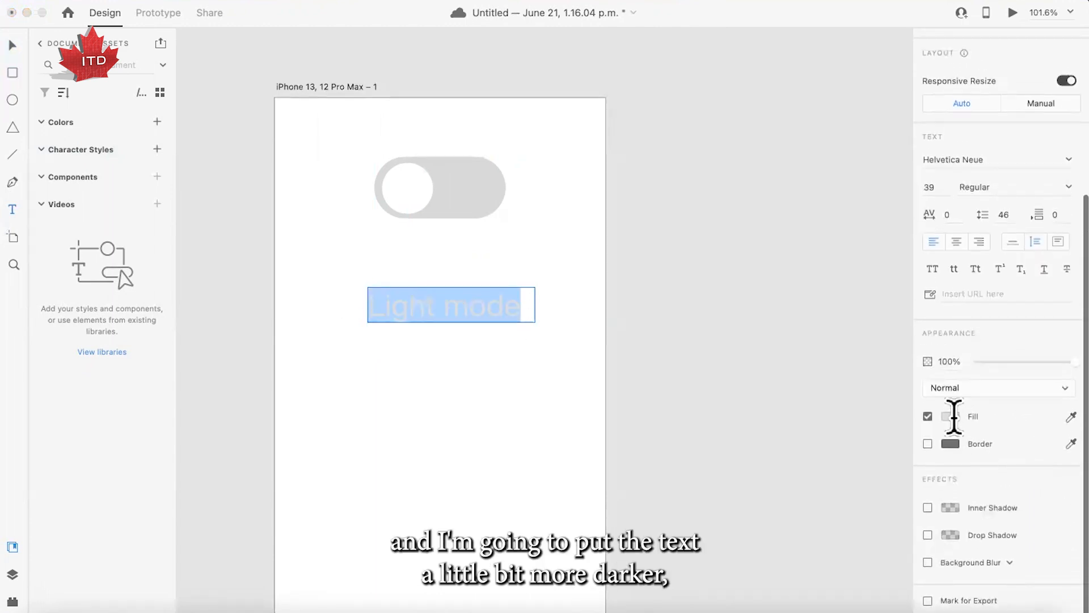
click(951, 417)
drag(769, 350, 767, 383)
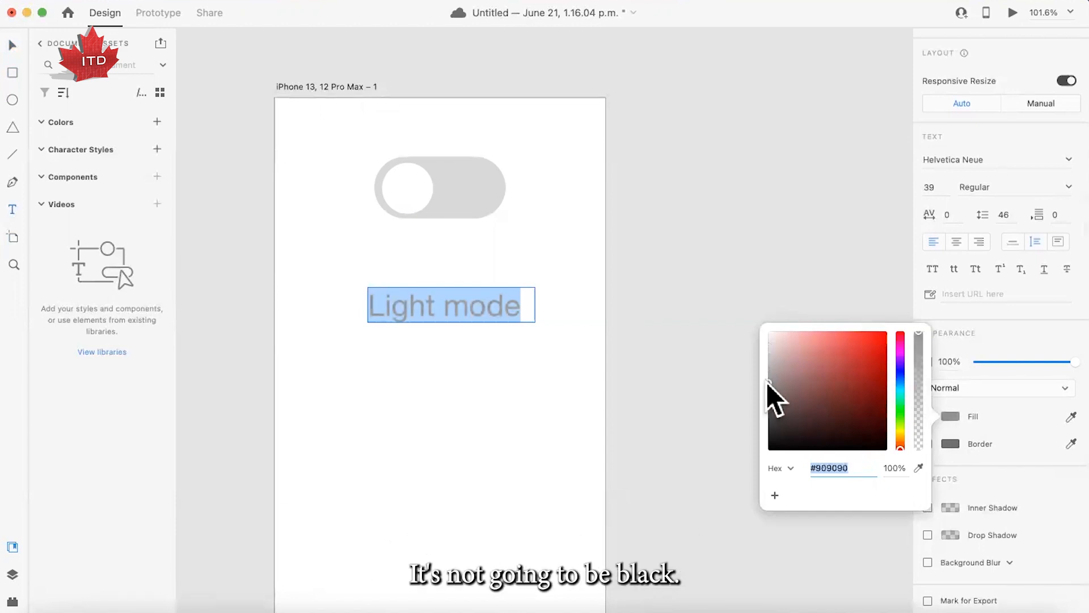
click(465, 314)
key(Escape)
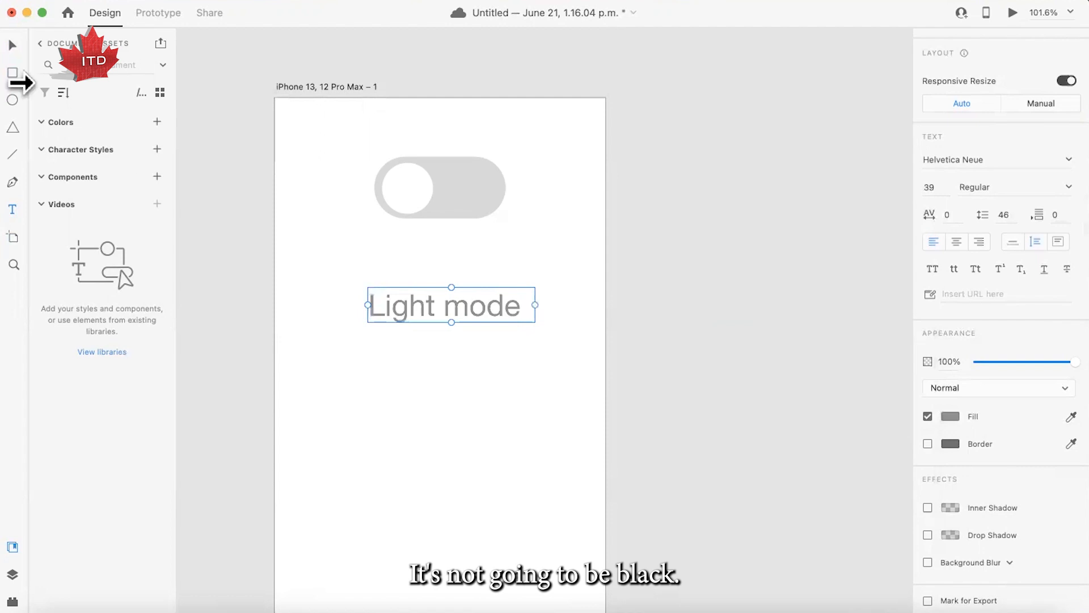
click(13, 45)
click(418, 392)
click(478, 310)
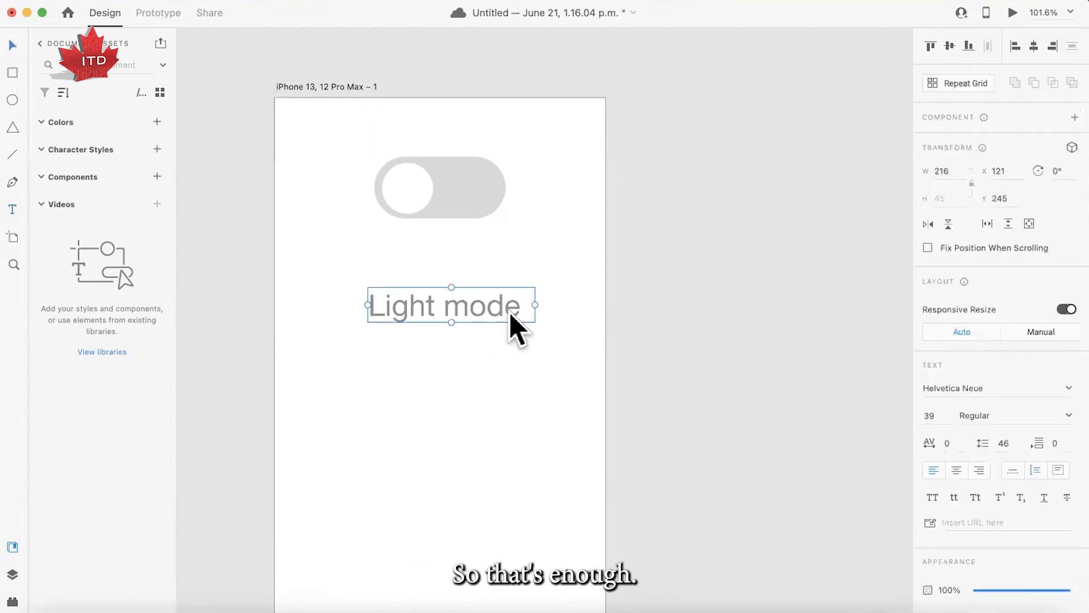
drag(524, 306, 523, 306)
- Select the circle and the track together to check how they are aligned on the artboard
click(426, 201)
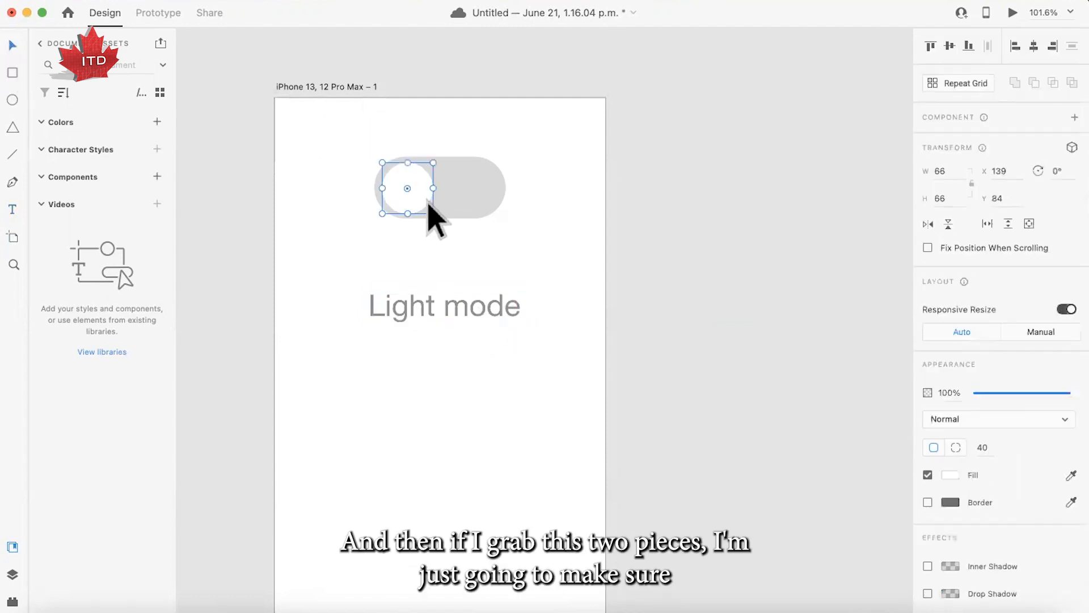
scroll(444, 227, up, 1)
click(445, 229)
drag(456, 248, 399, 173)
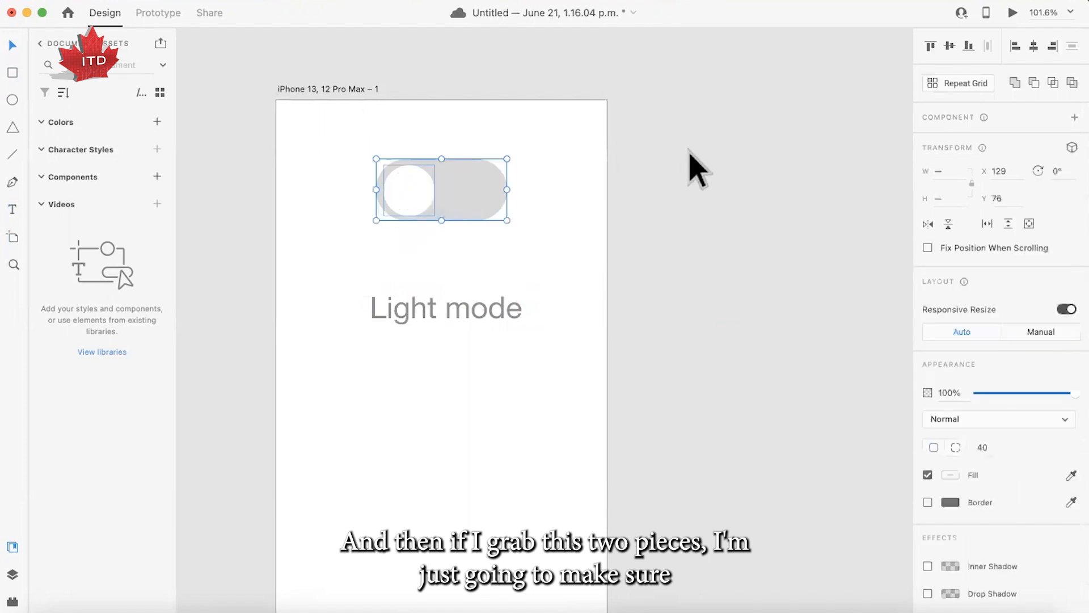
drag(466, 183, 464, 186)
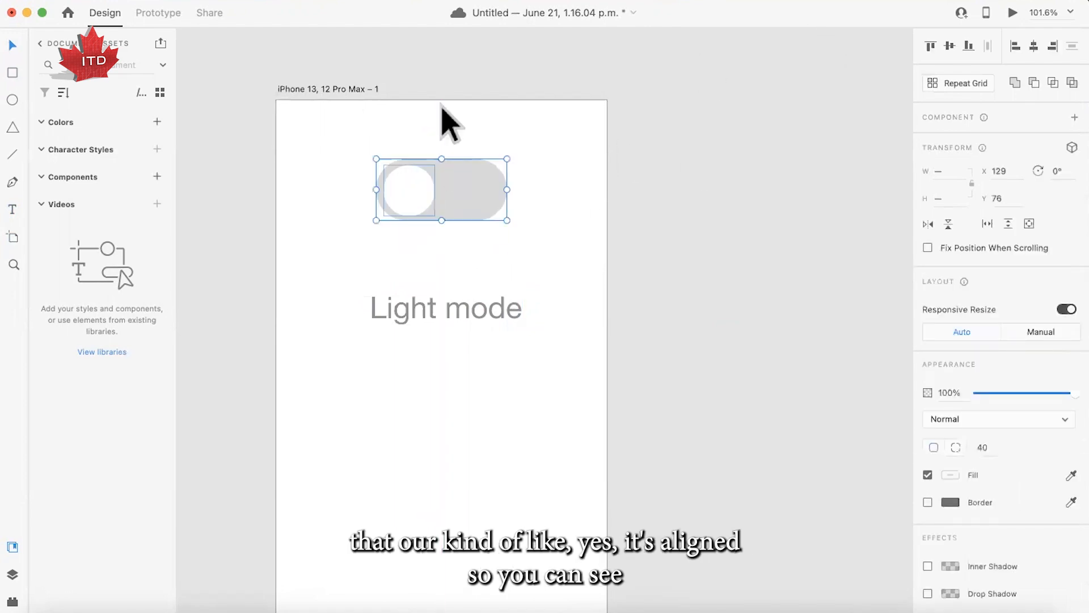
click(457, 272)
drag(461, 238, 409, 186)
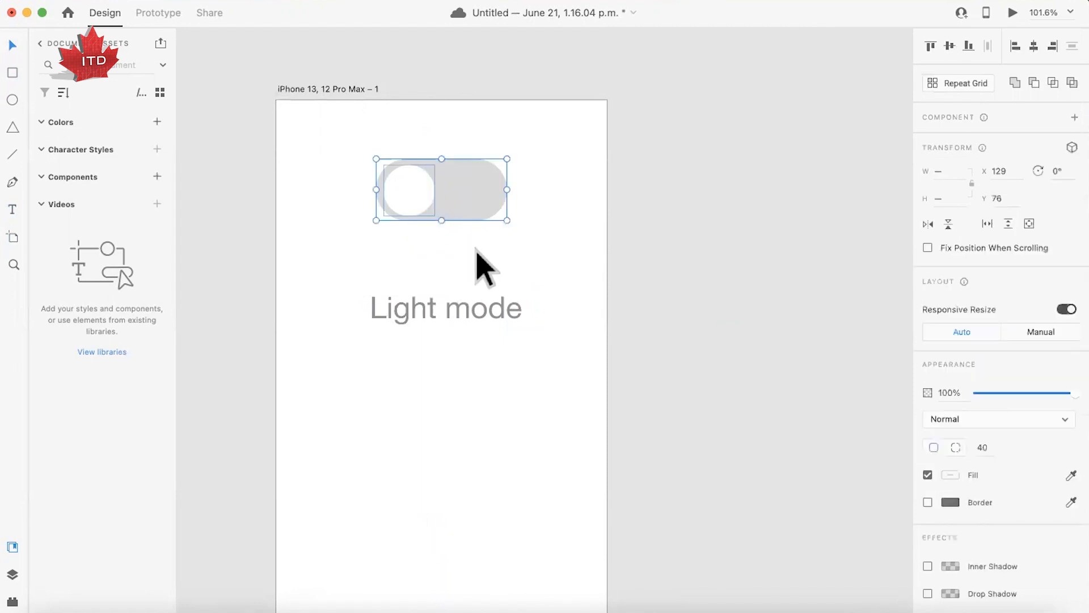
click(469, 249)
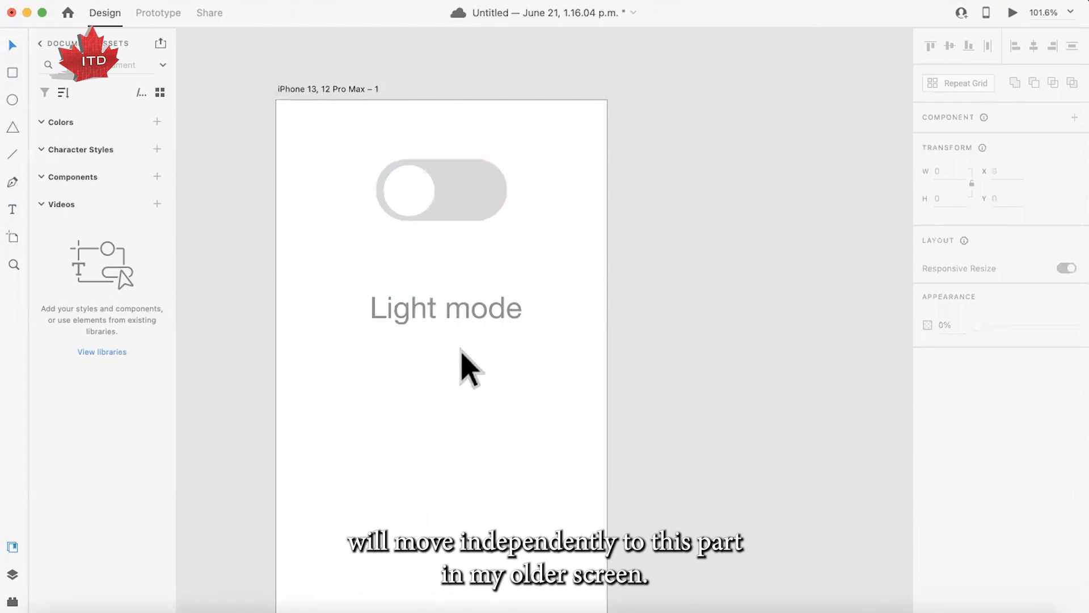
- Draw a 428 by 926 rectangle covering the whole artboard
scroll(366, 312, down, 5)
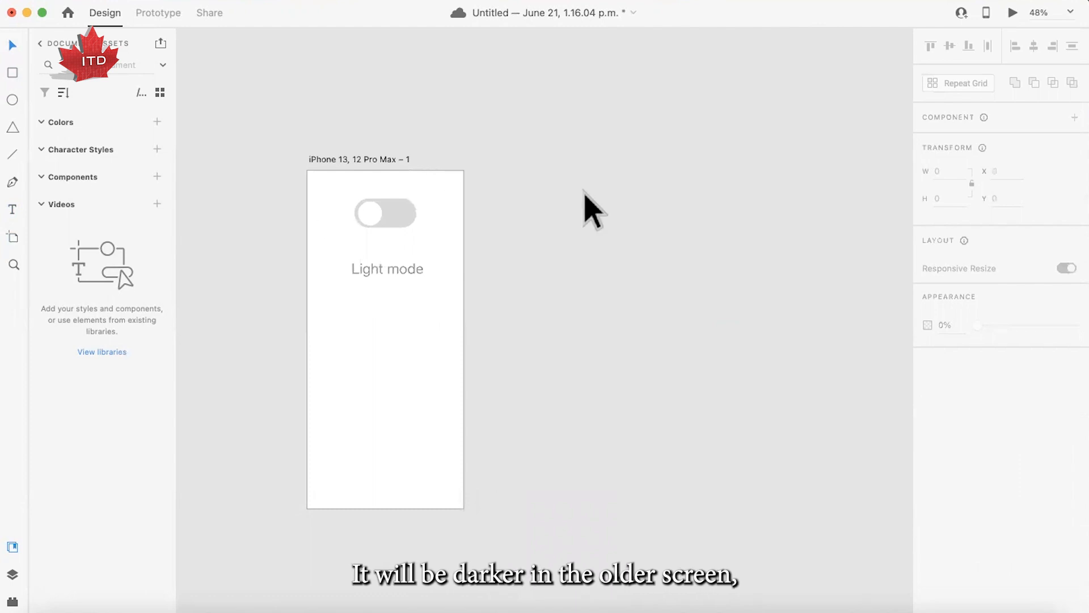
click(14, 72)
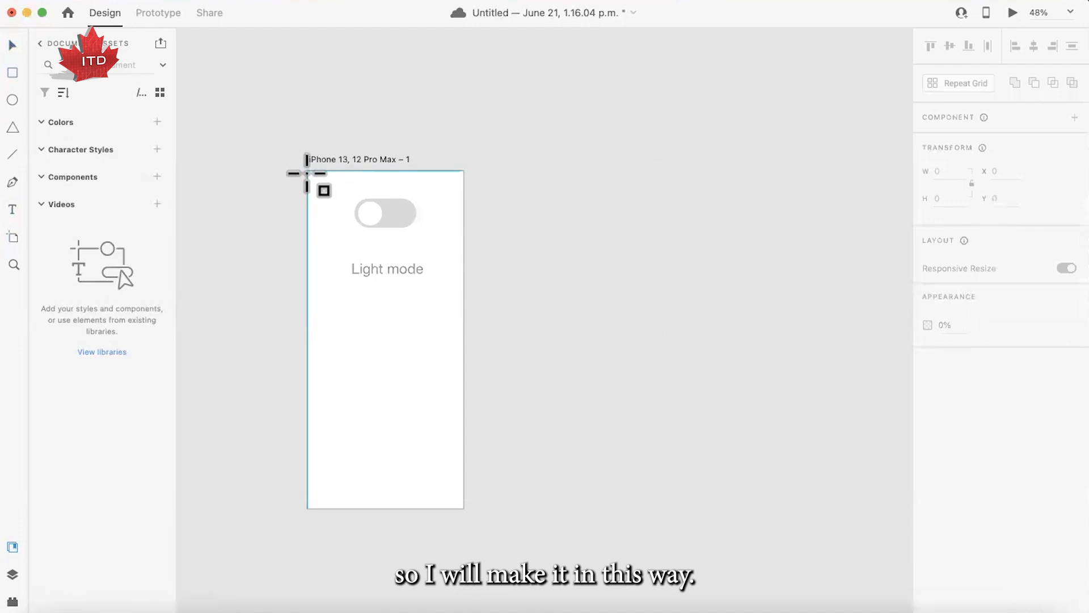
drag(307, 172, 464, 510)
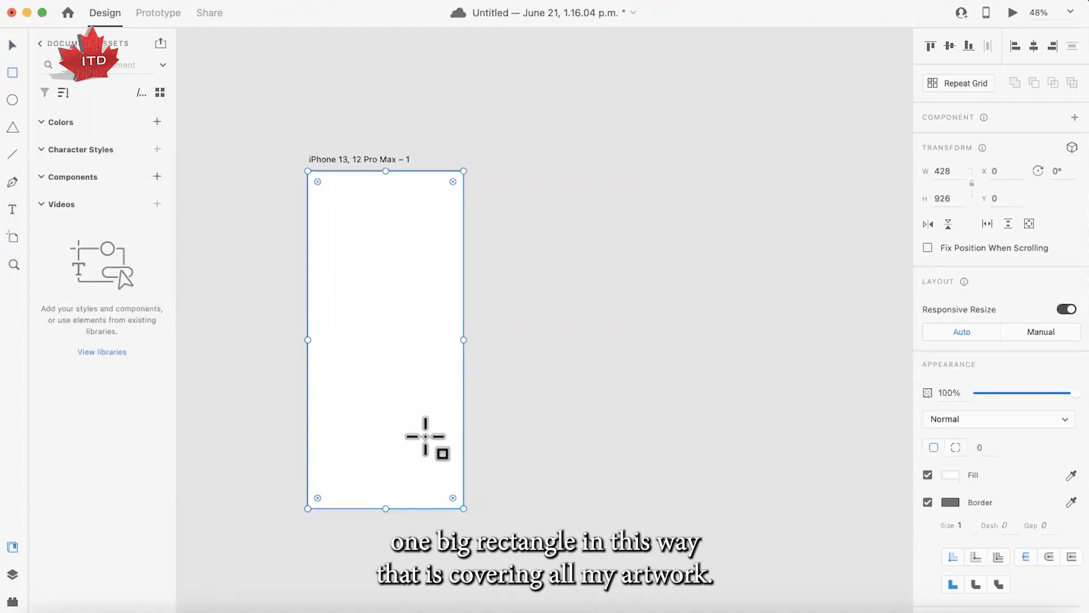
key(v)
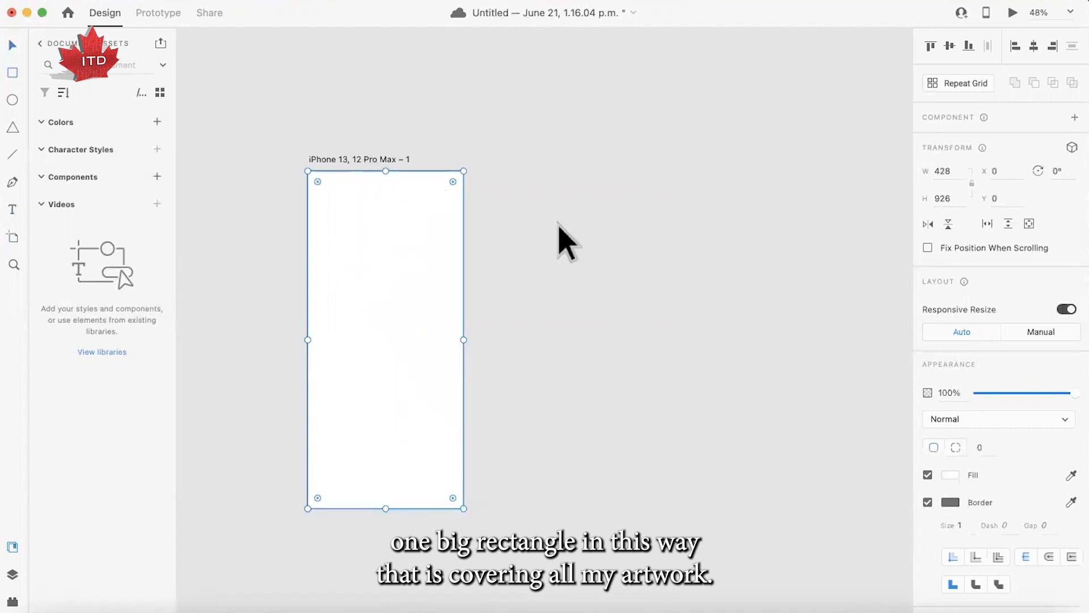
- Remove the large rectangle's border and fill it with dark gray #525252
click(928, 502)
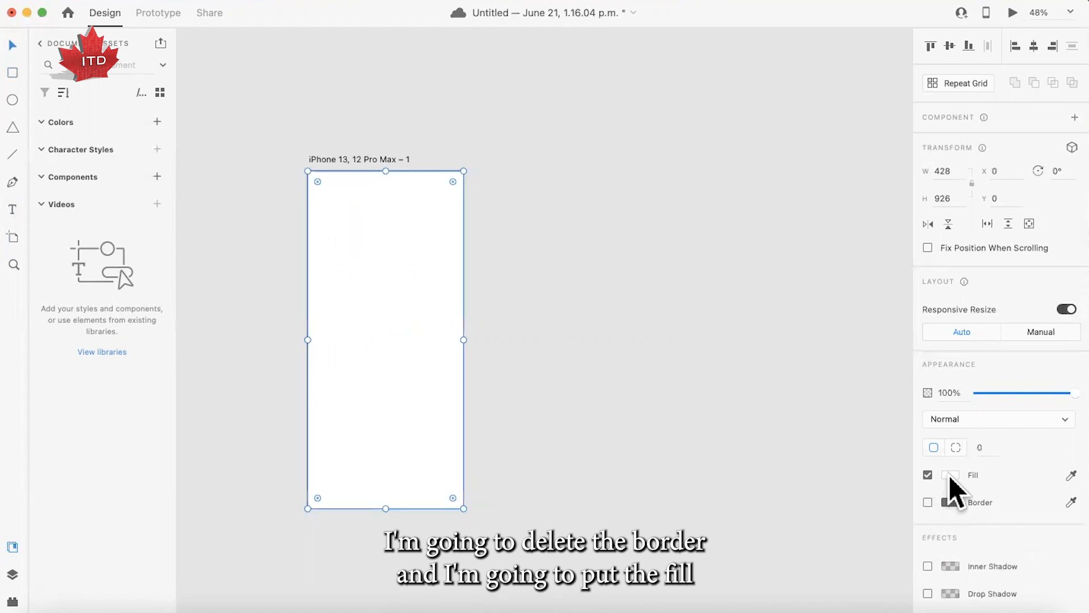
click(949, 475)
drag(806, 440, 760, 481)
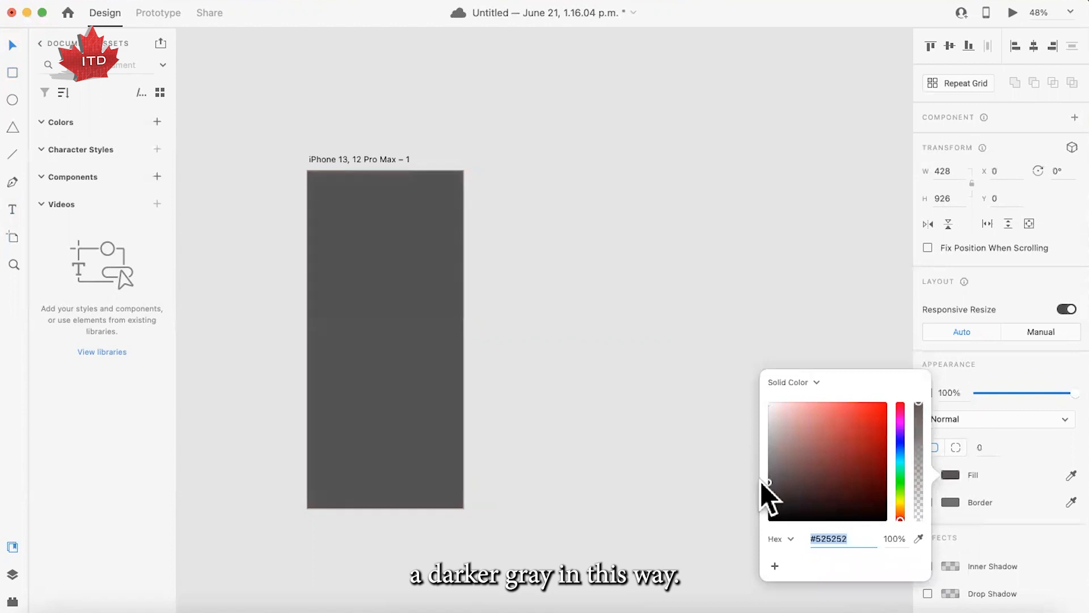
click(515, 382)
- Send the dark gray rectangle to the back, behind the switch and the text
click(457, 360)
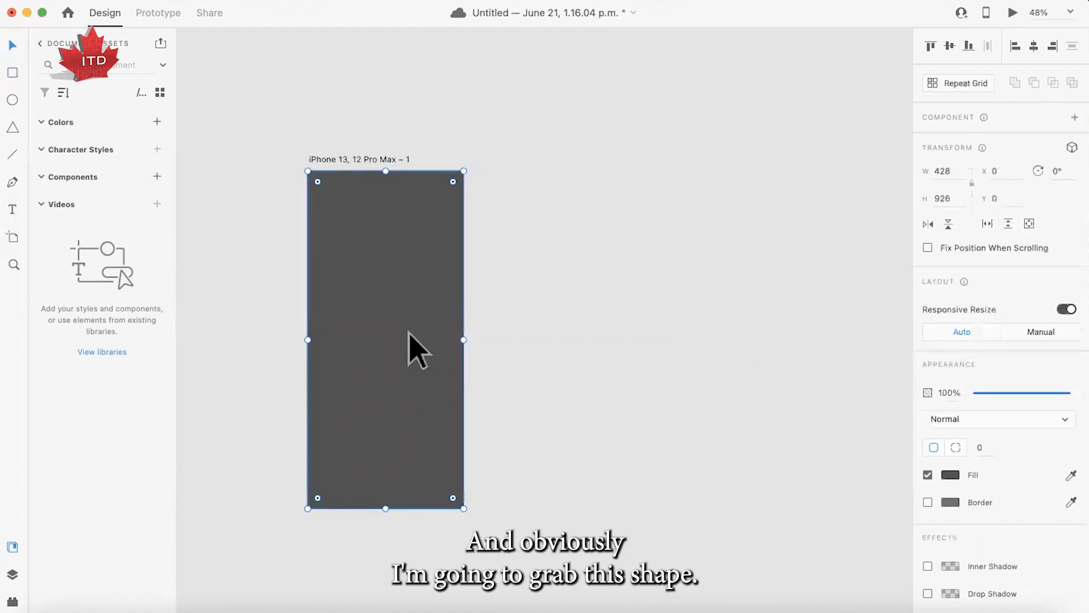
right_click(423, 336)
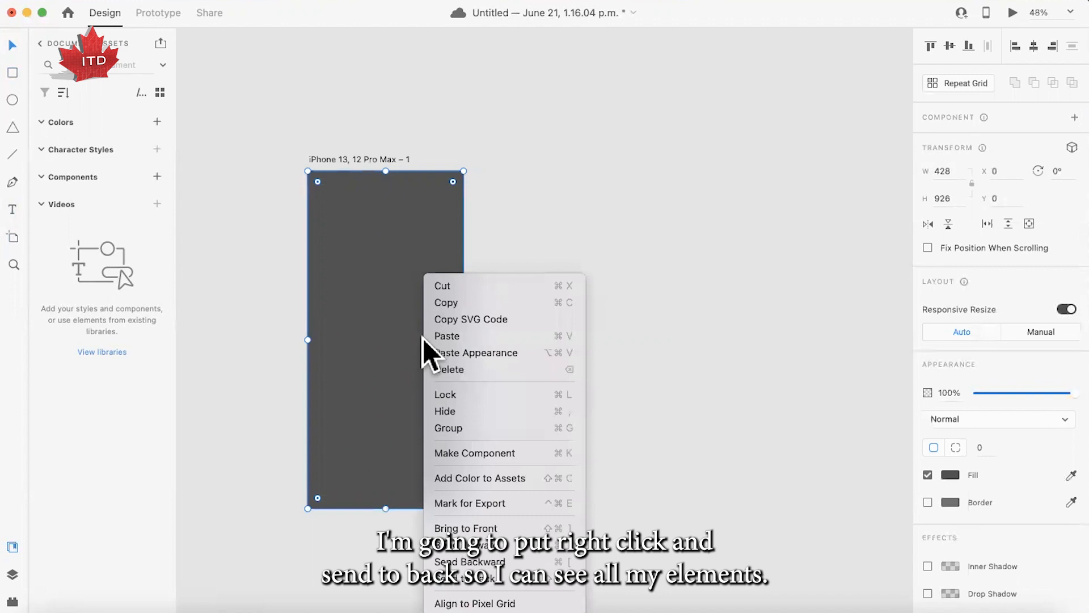
click(493, 578)
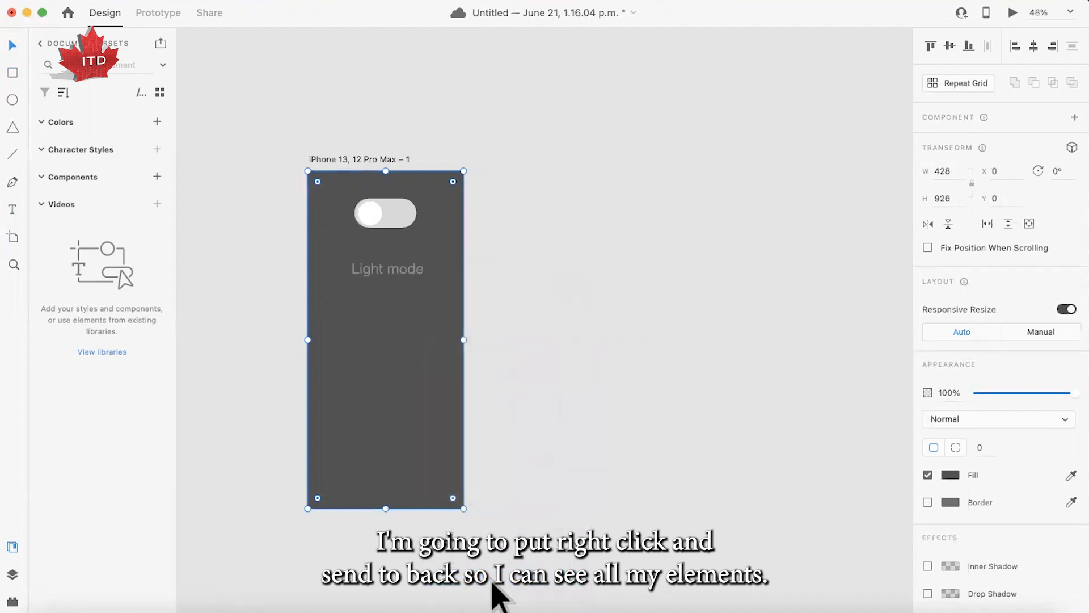
click(529, 344)
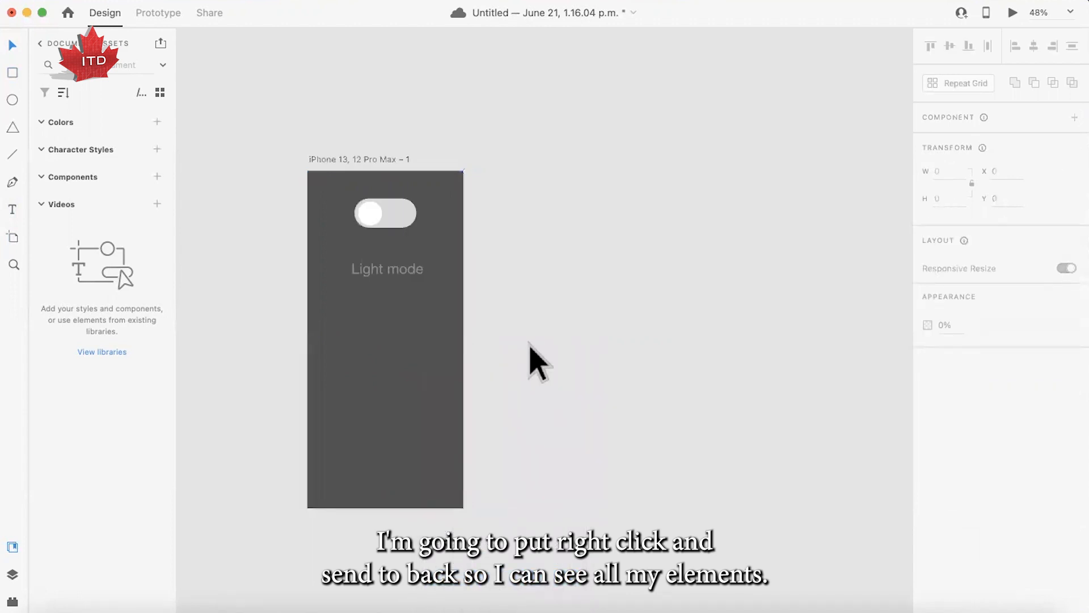
- Set the dark background rectangle's opacity to 0% and deselect it
click(417, 358)
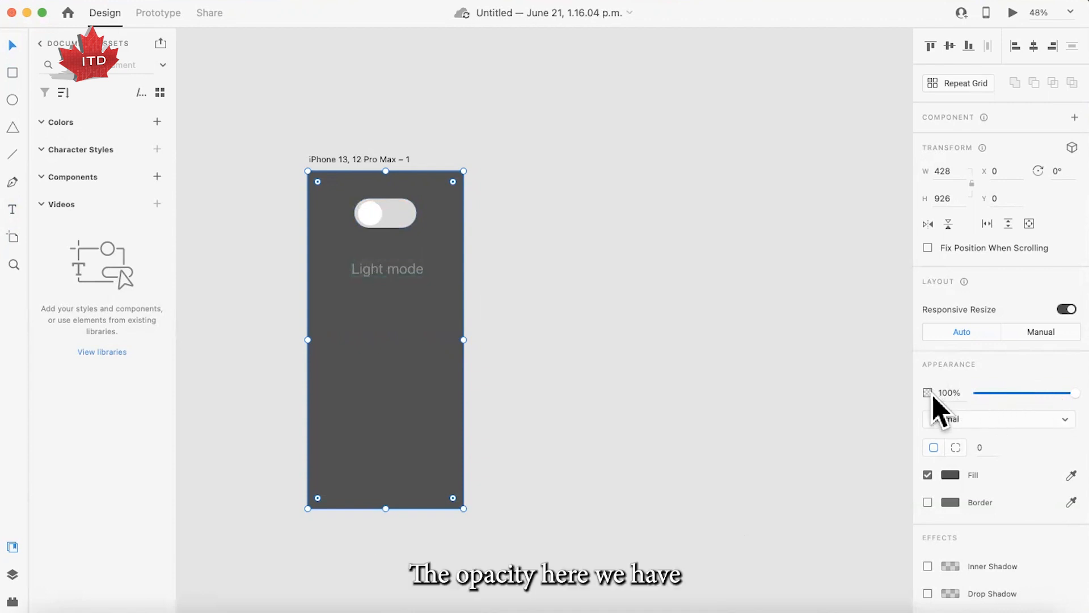
drag(1065, 393, 959, 390)
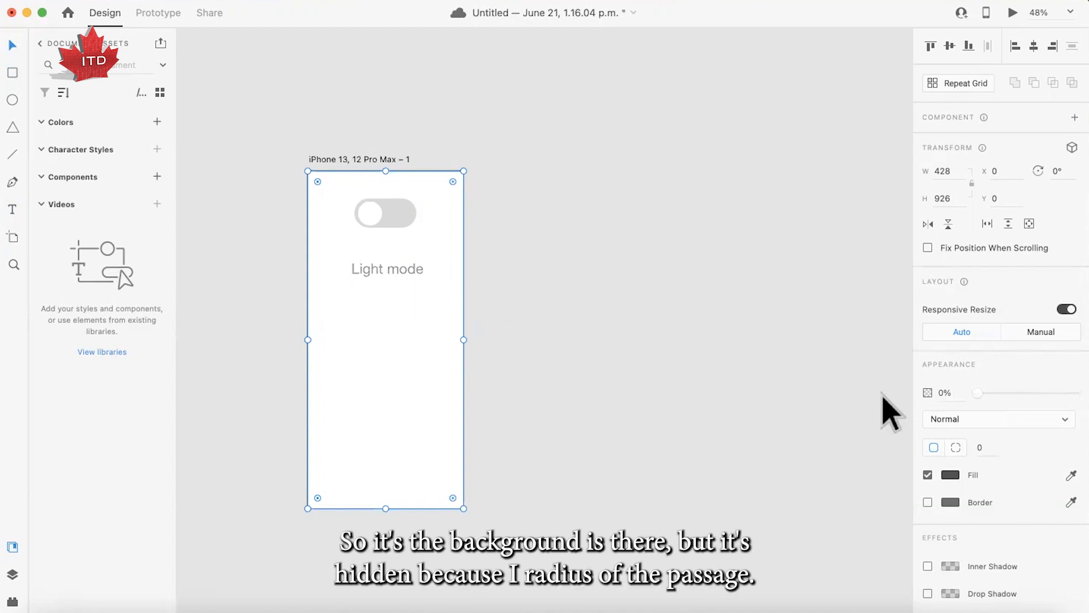
click(421, 154)
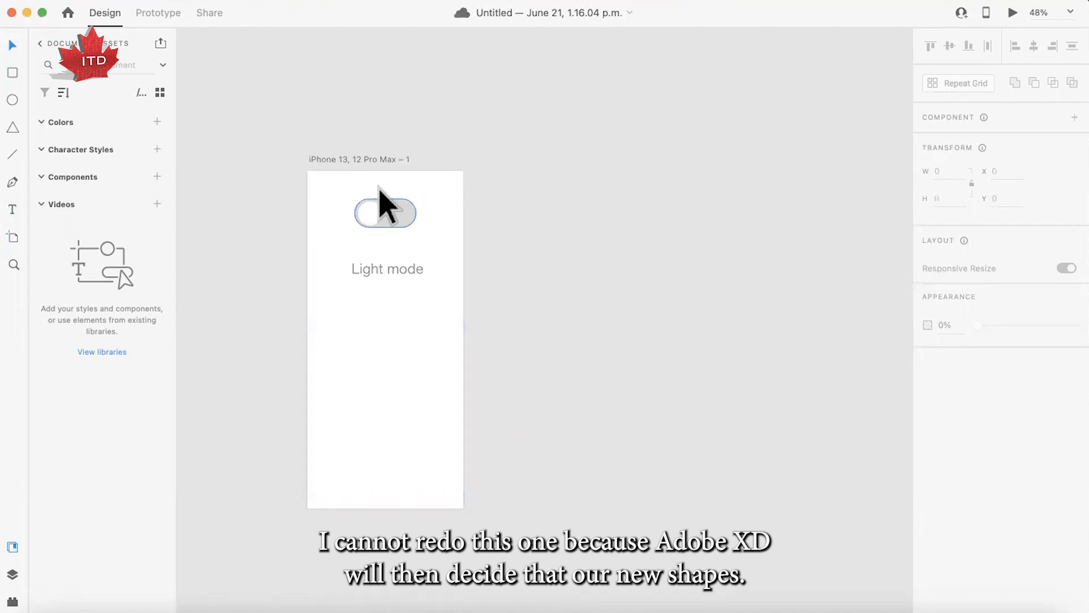
- Try duplicating the whole artboard to the right of the original, and undo the copy
drag(281, 148, 479, 550)
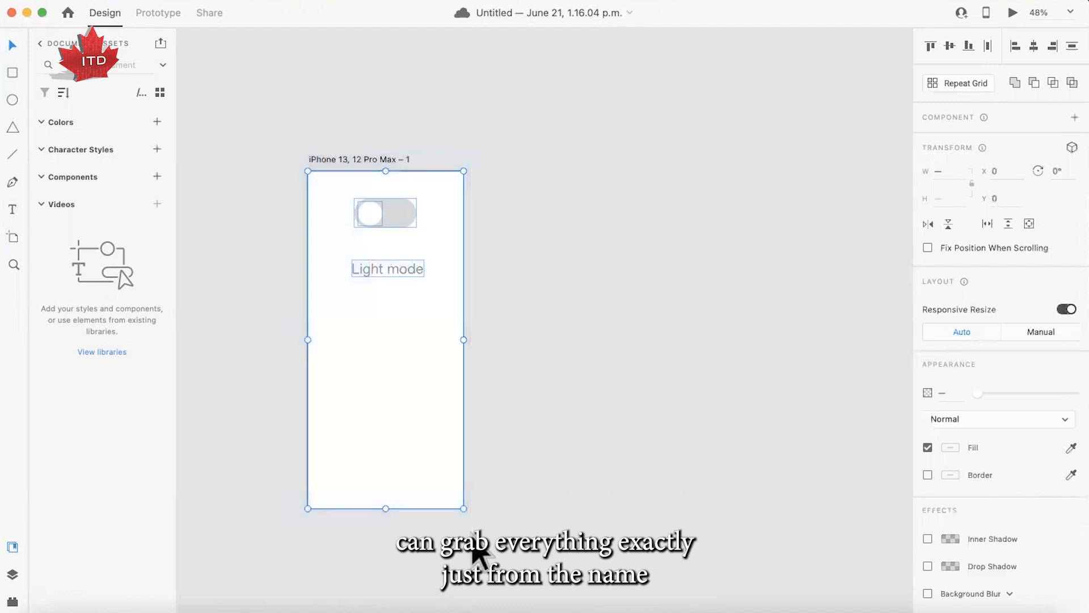
click(353, 160)
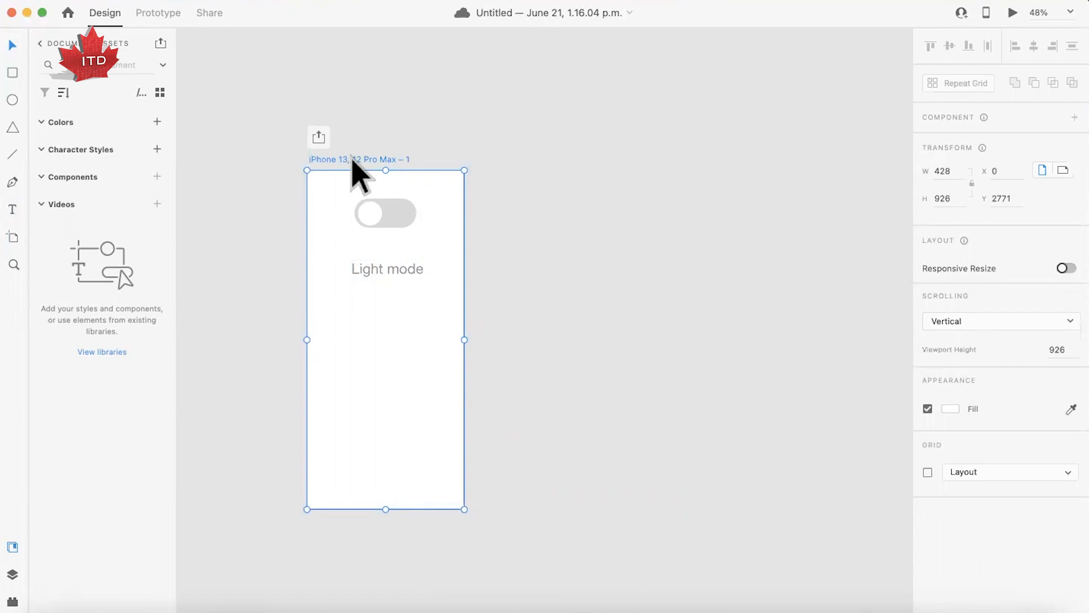
mouse_move(354, 163)
mouse_down()
mouse_move(445, 185)
mouse_move(431, 173)
mouse_move(571, 175)
mouse_move(547, 177)
mouse_up()
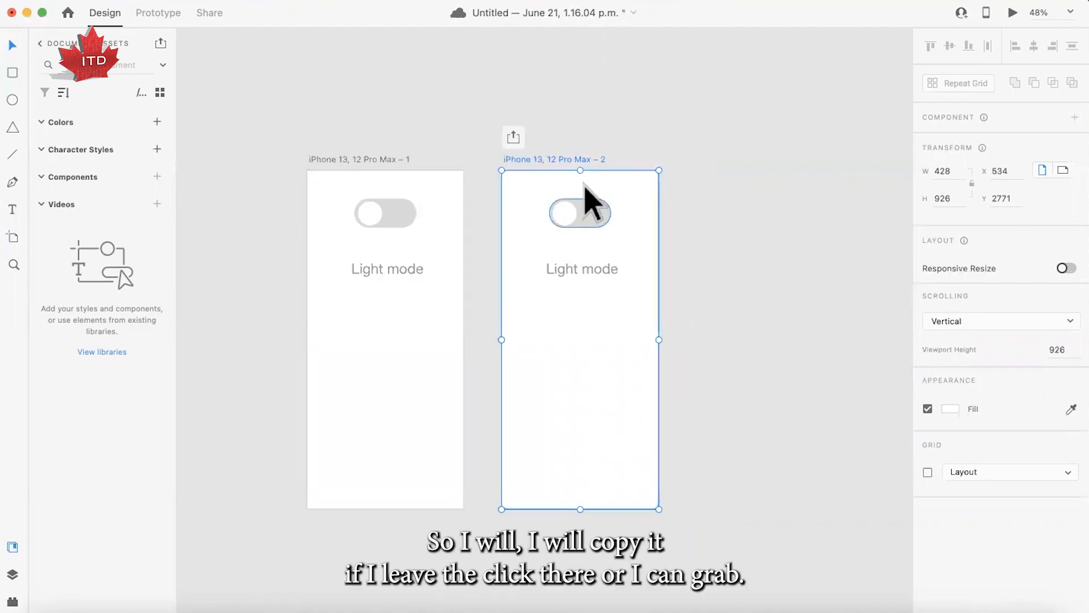
key(super+z)
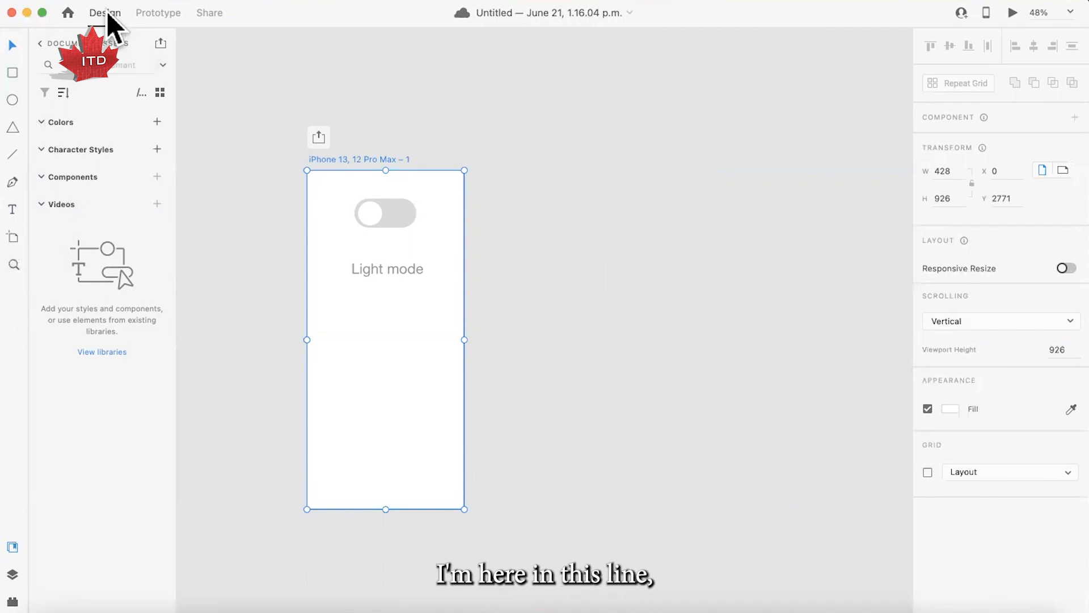
- Add a second, empty iPhone 13, 12 Pro Max artboard (428 by 926) beside the first one
click(12, 237)
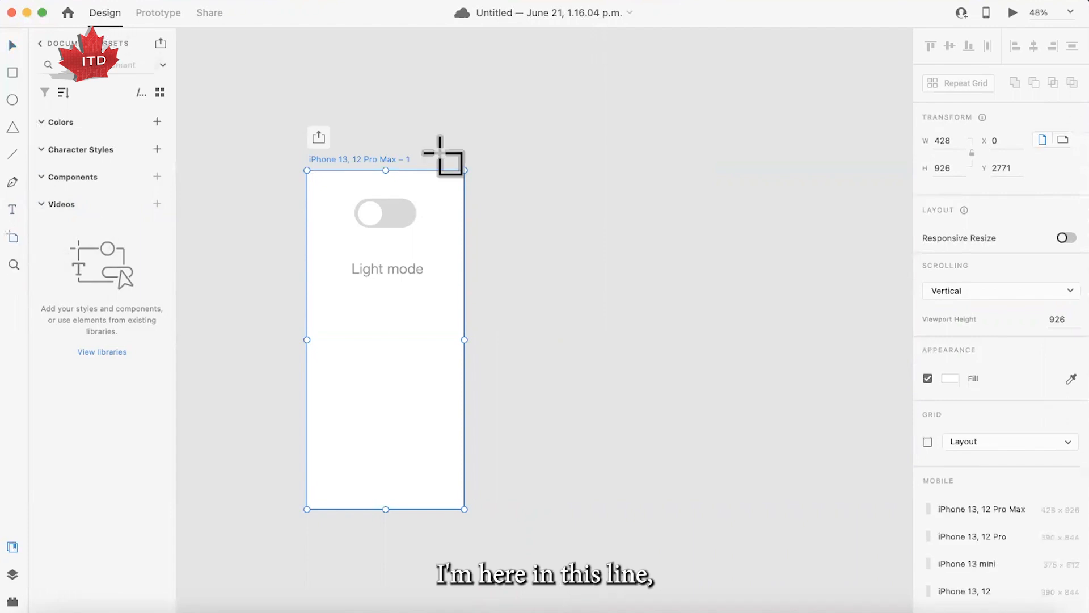
click(488, 170)
key(v)
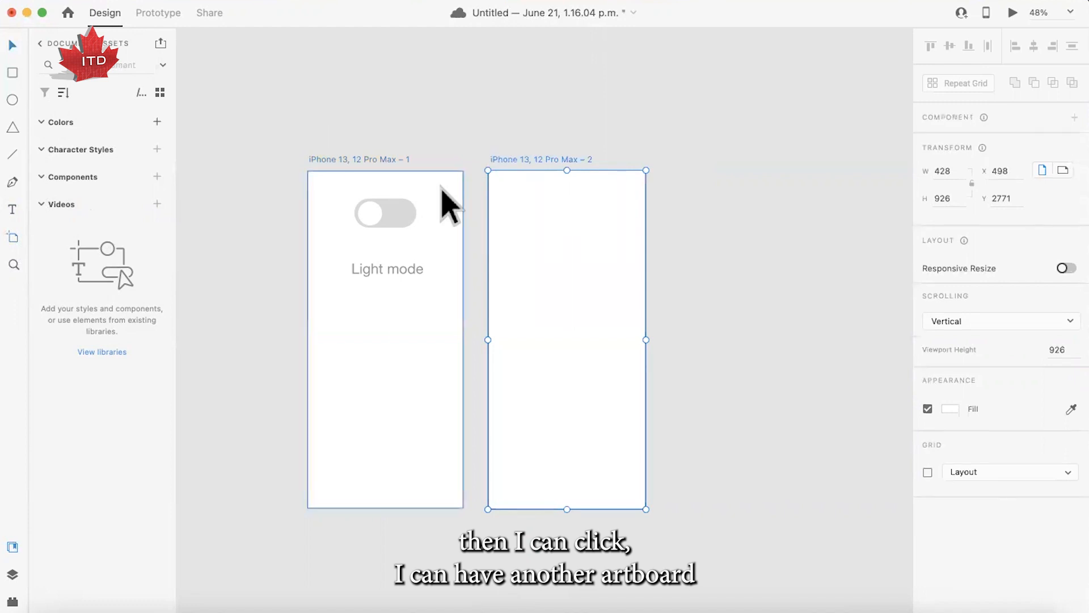
- Copy all elements of the first artboard, including the hidden background rectangle, and paste them onto the empty second artboard
click(289, 170)
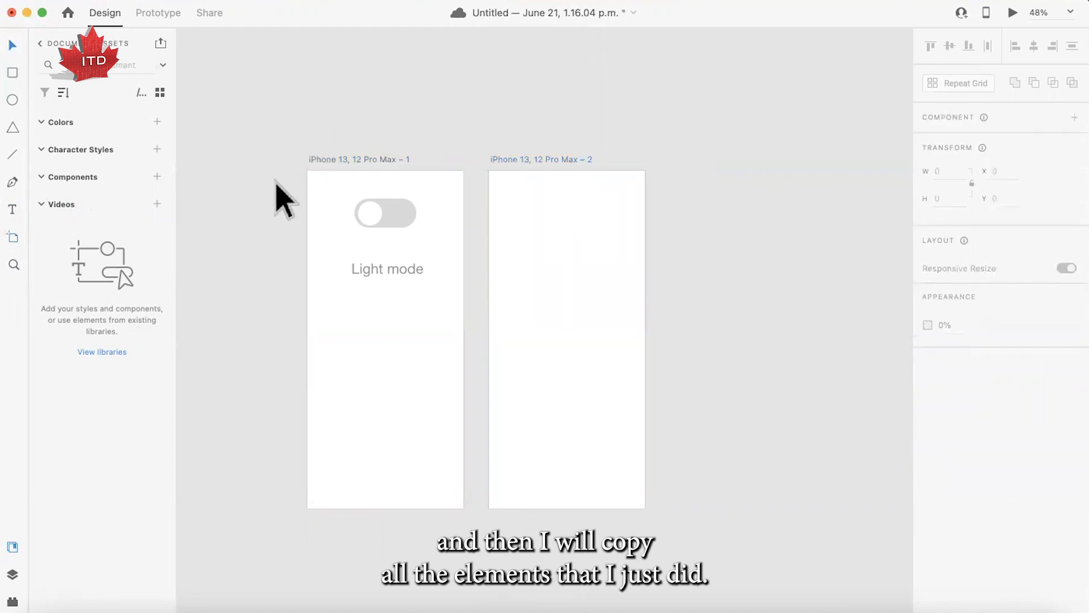
drag(275, 180, 446, 392)
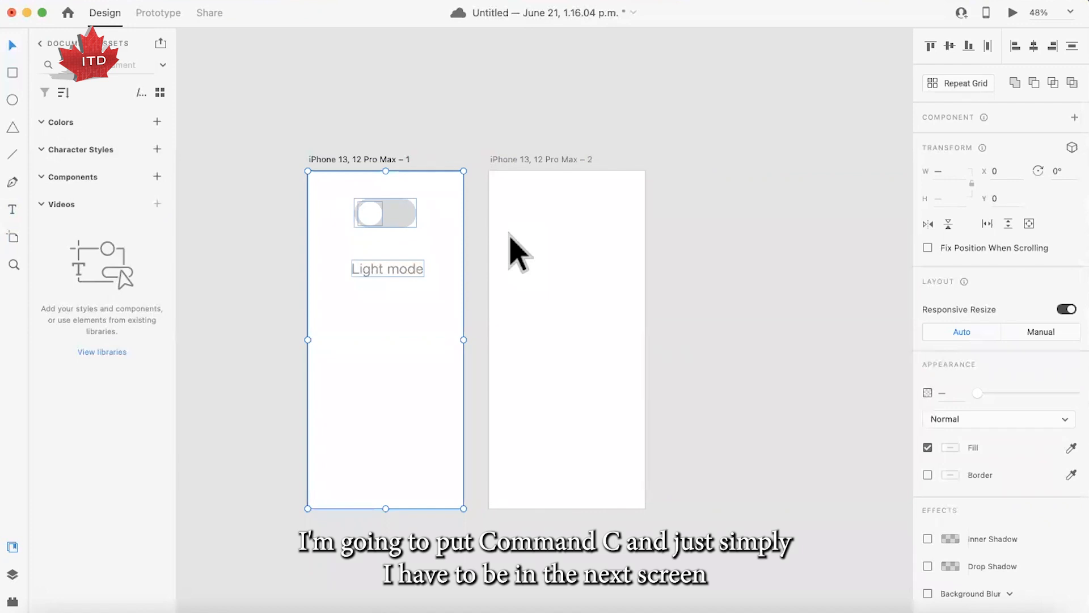
click(557, 161)
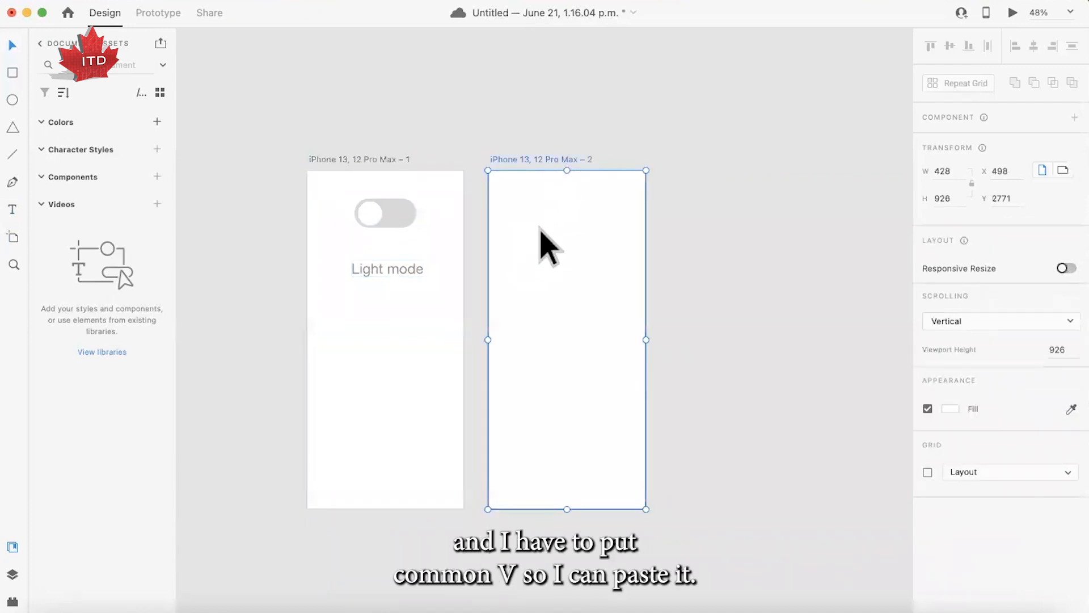
key(super+v)
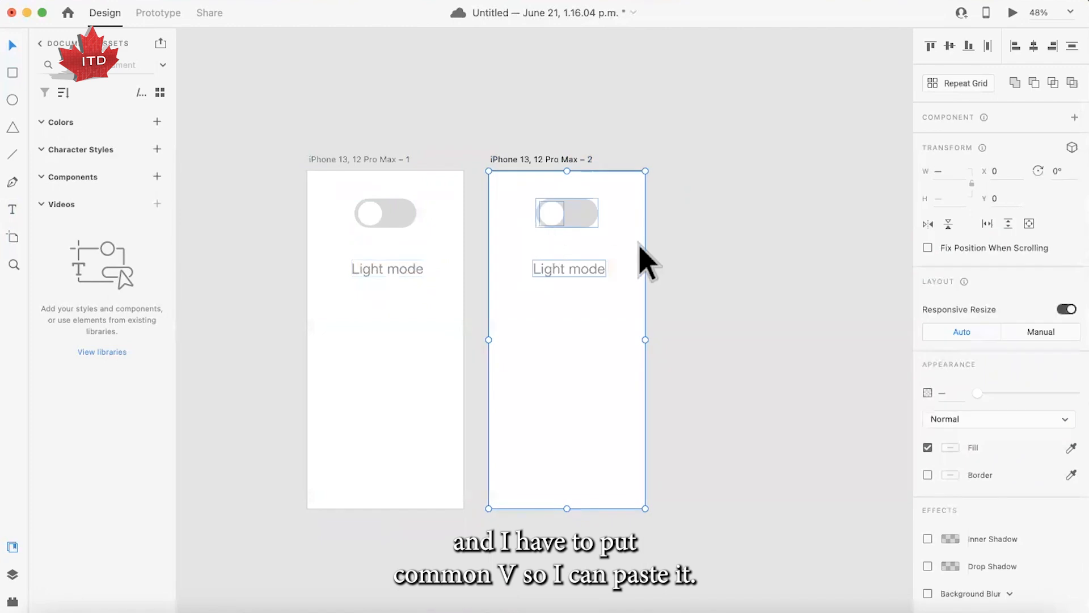
click(462, 164)
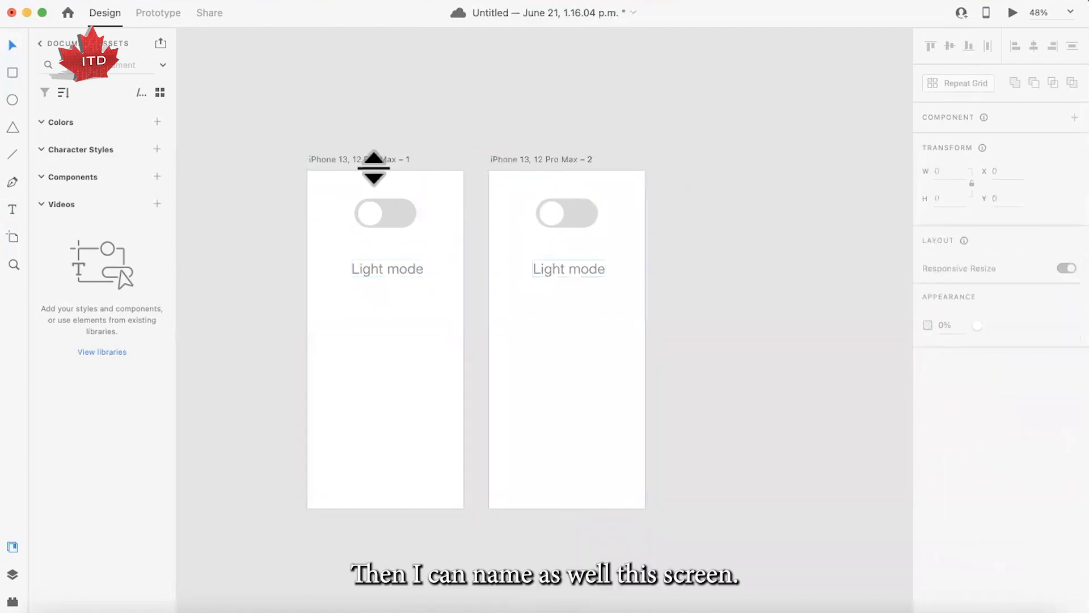
- Rename the first artboard "Light mode" and the second artboard "Dark mode"
double_click(374, 160)
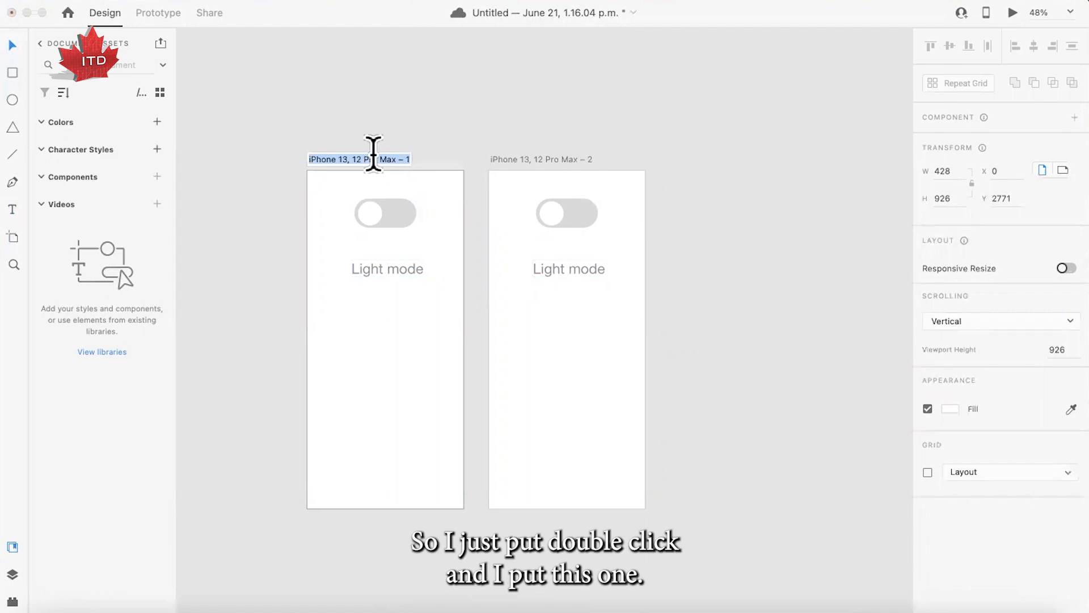
text(Light mode)
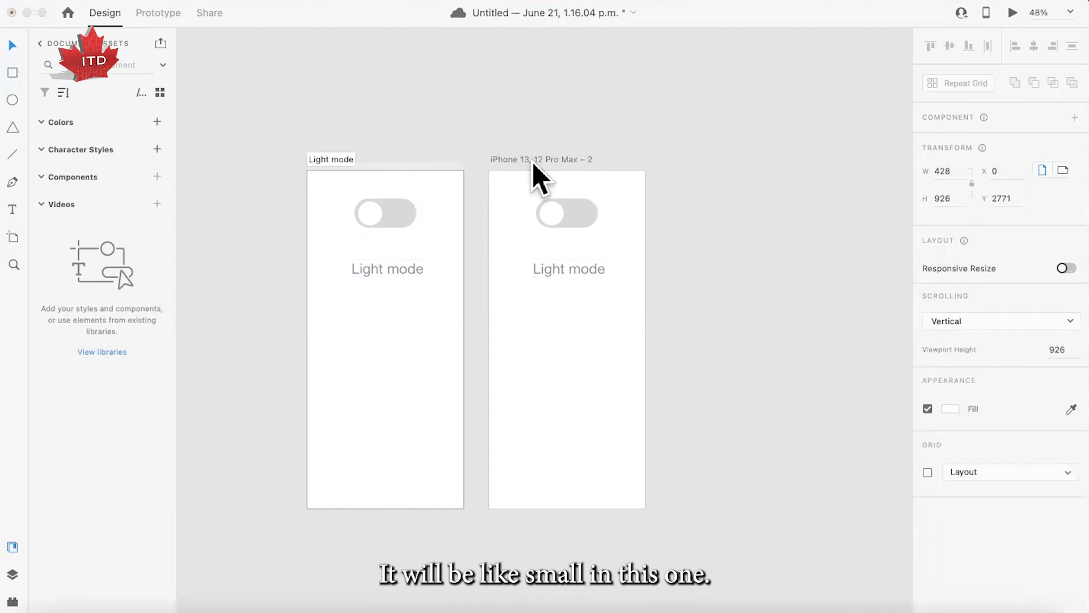
key(Return)
double_click(530, 159)
text(Dark mode)
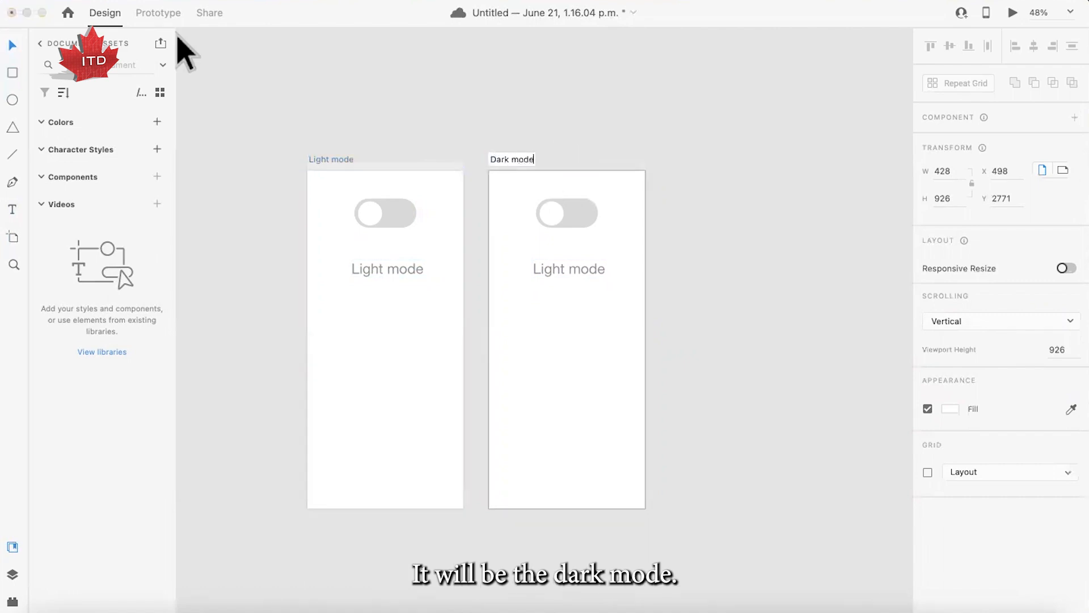
key(Return)
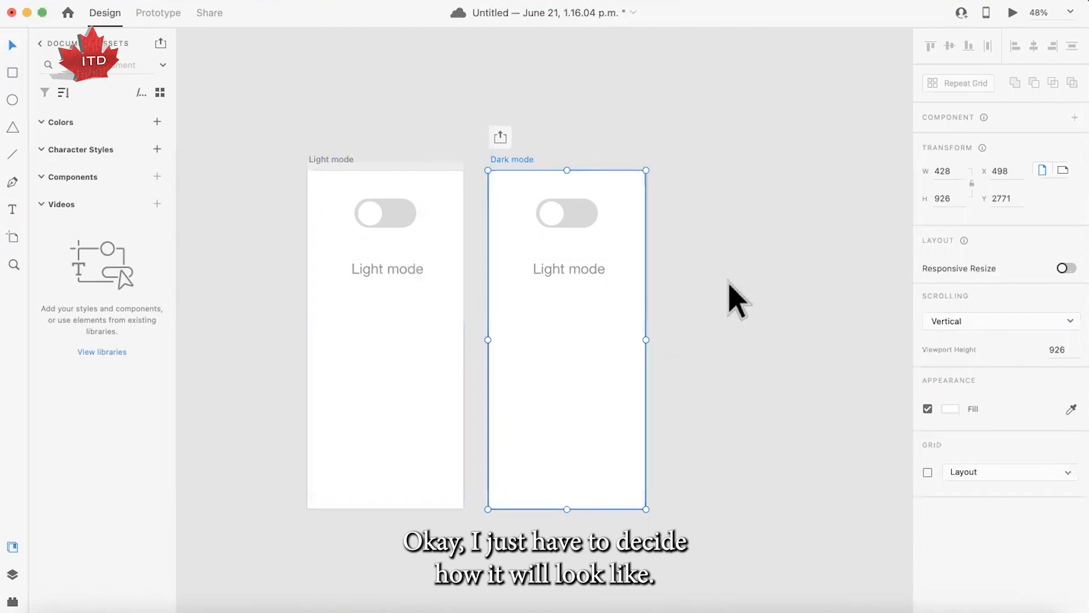
- Set the opacity of the background rectangle on the Dark mode artboard to 100%
click(603, 323)
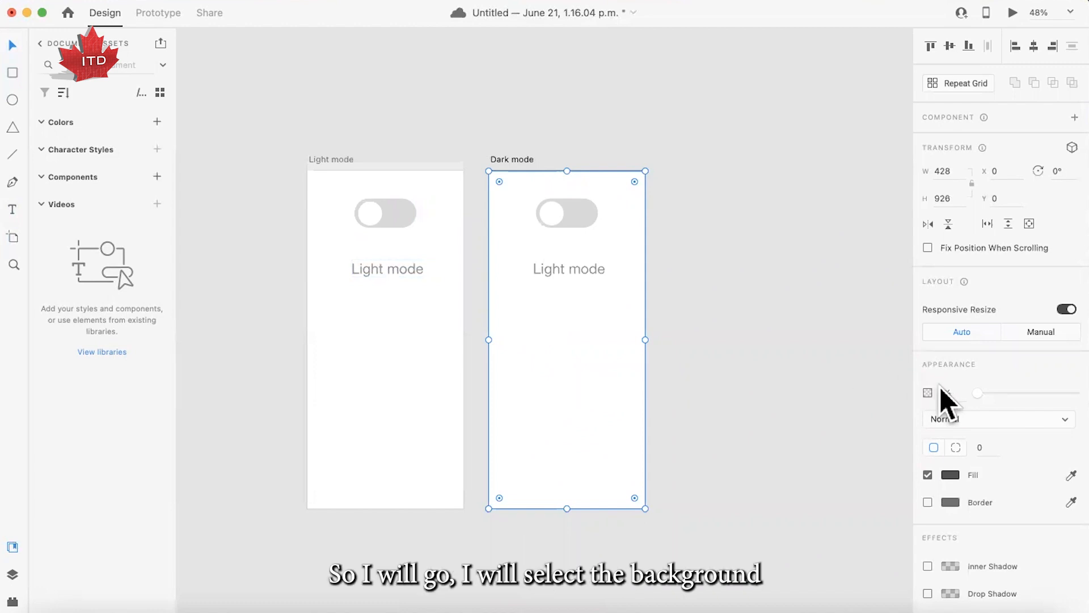
click(680, 383)
click(574, 415)
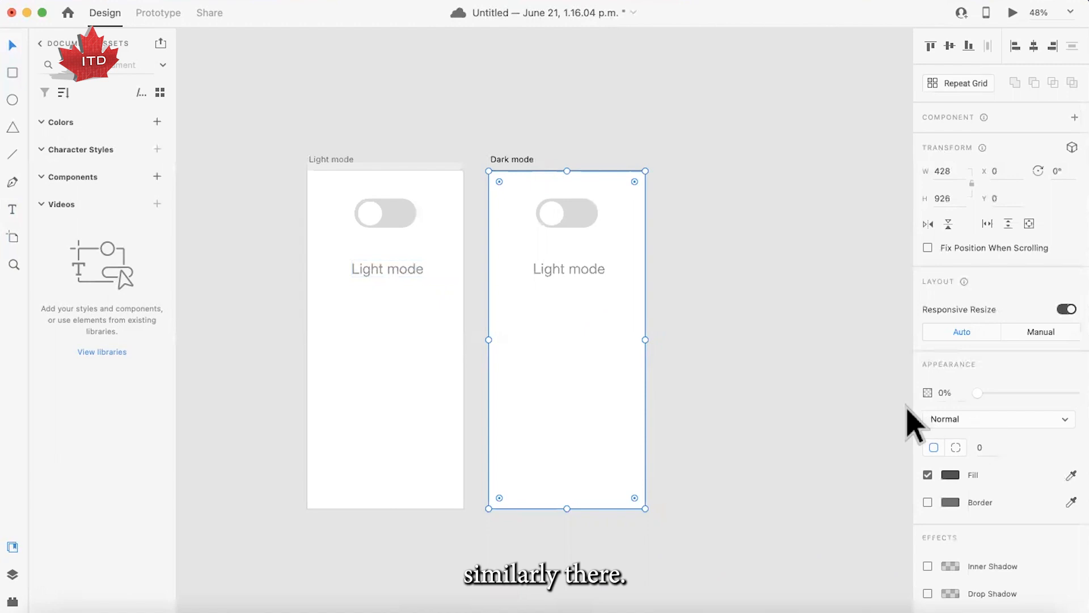
click(513, 160)
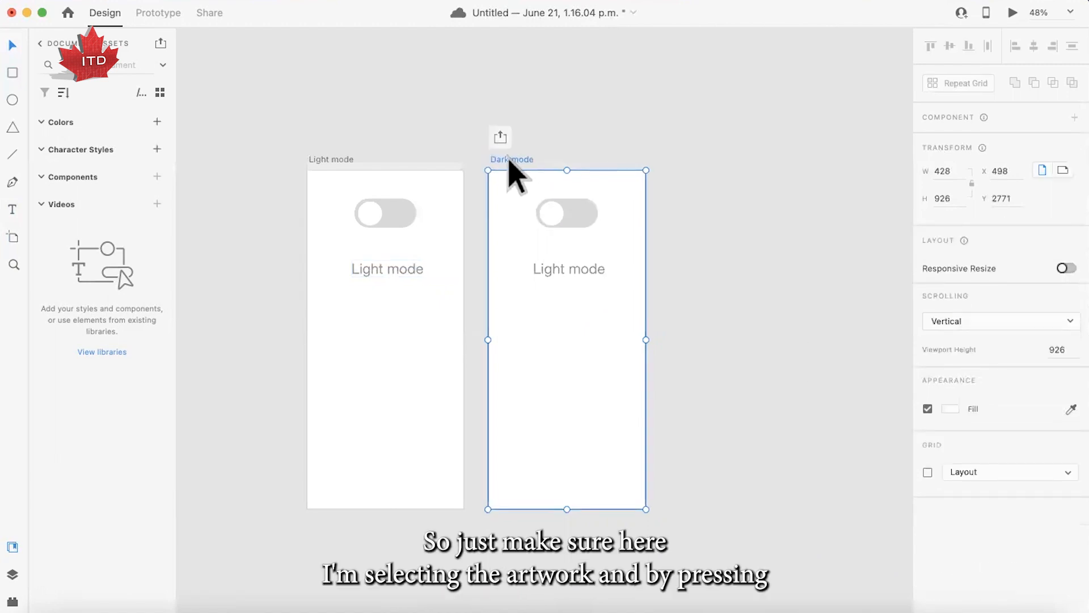
click(714, 361)
click(570, 397)
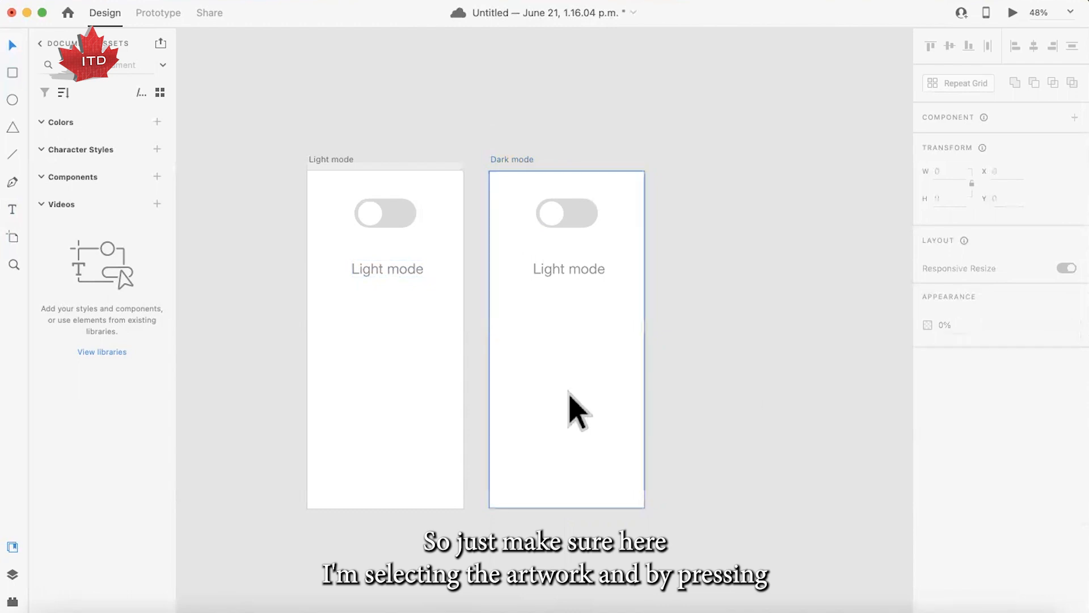
click(565, 397)
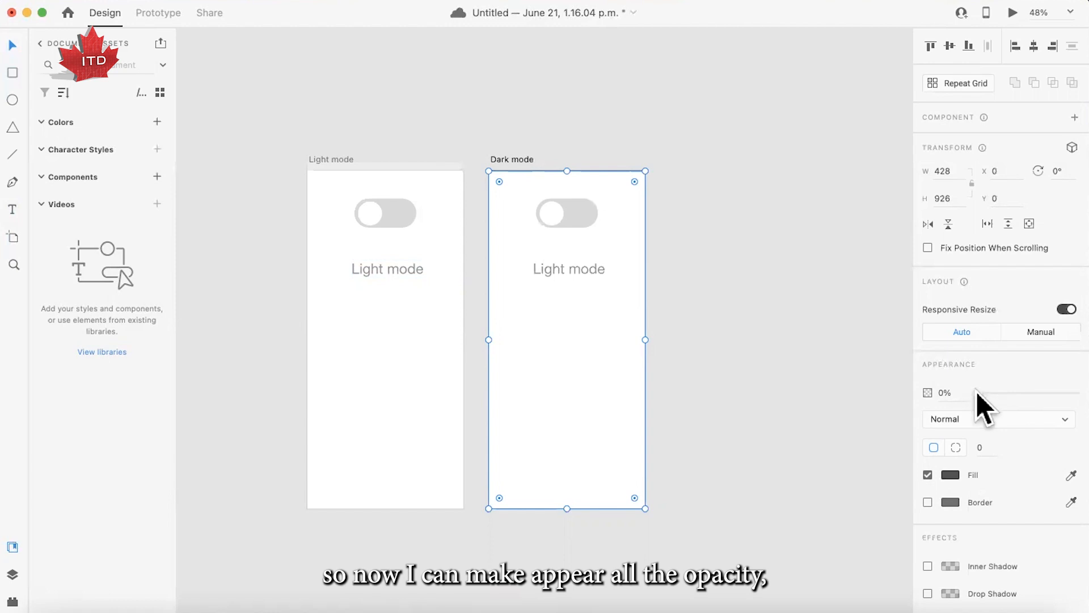
drag(977, 391, 1064, 392)
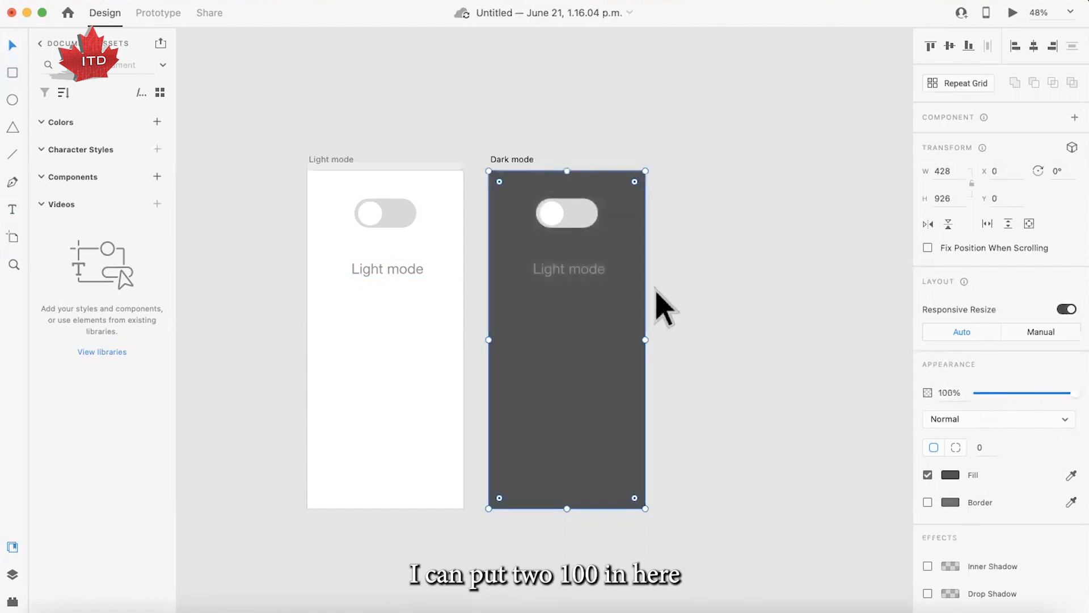
- Change the text label on the Dark mode artboard to "Dark mode"
click(574, 272)
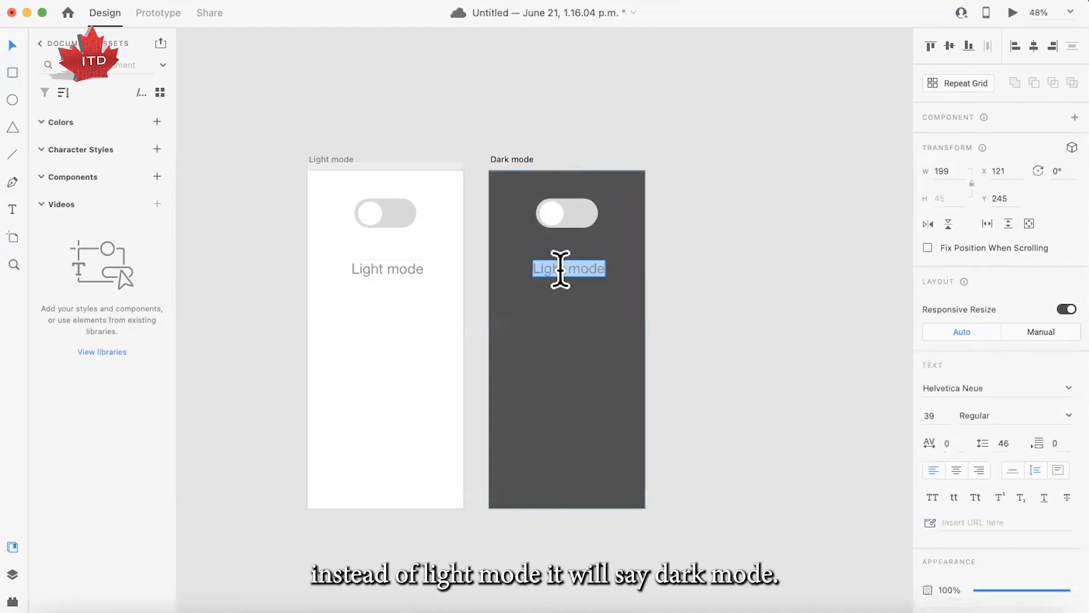
double_click(565, 269)
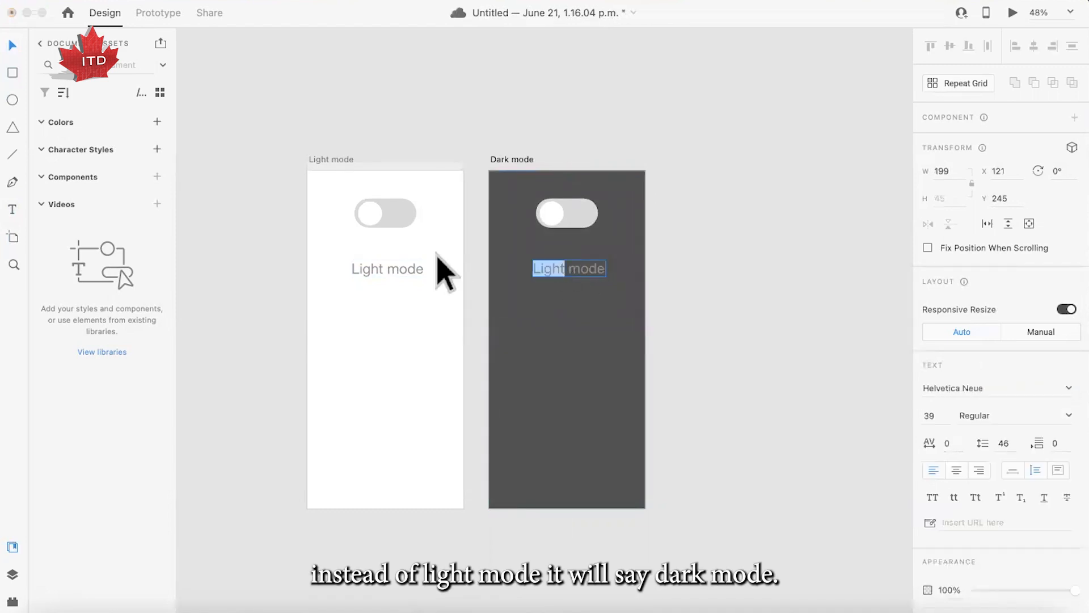
text(DA)
text(ark)
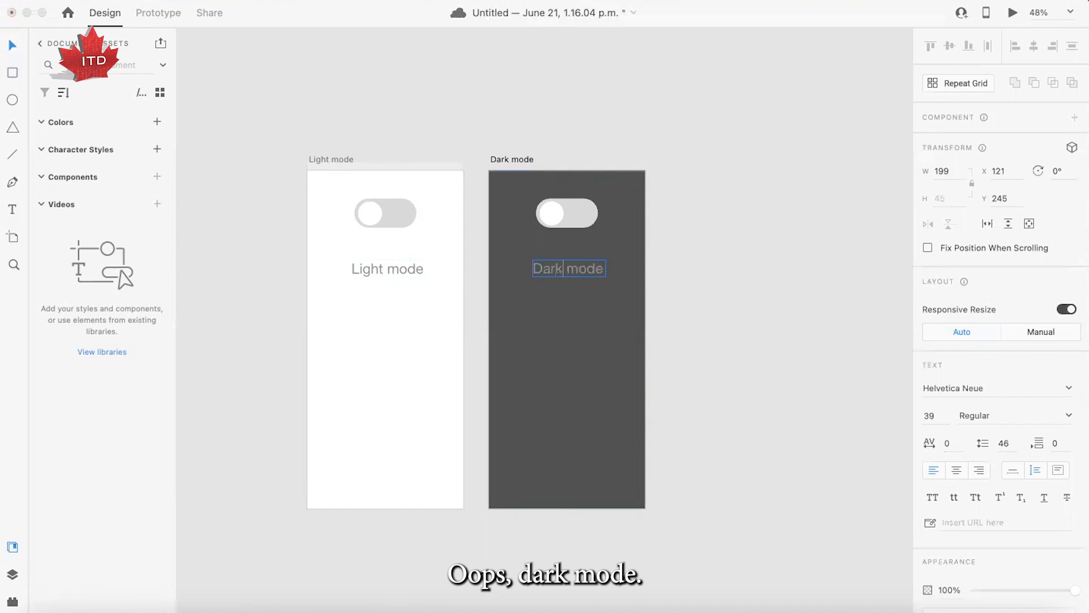
click(11, 46)
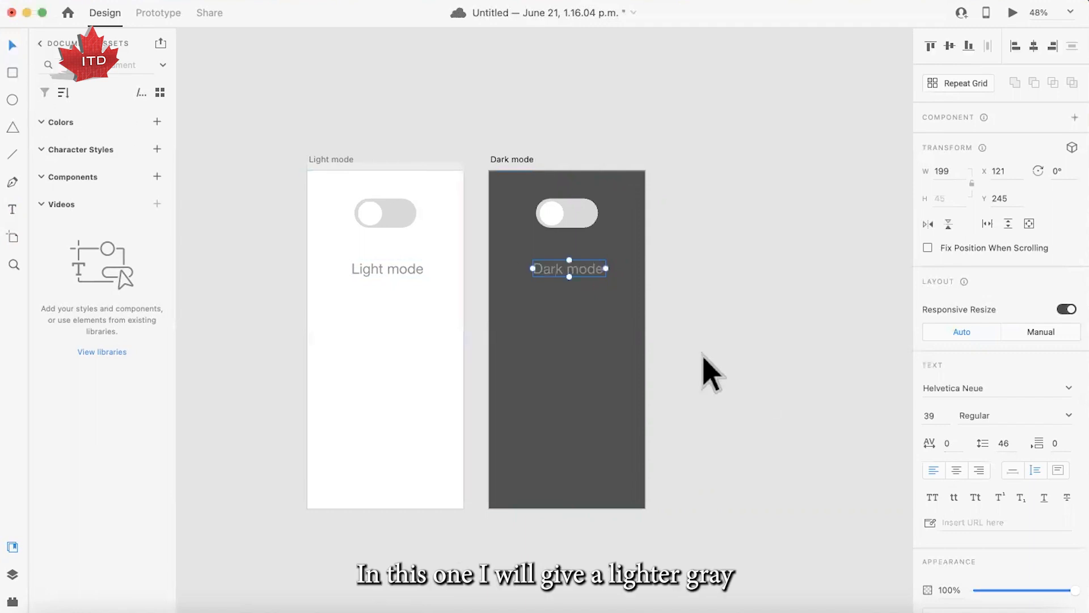
- Give the "Dark mode" label a lighter gray fill, just short of white, and deselect it
scroll(982, 553, down, 6)
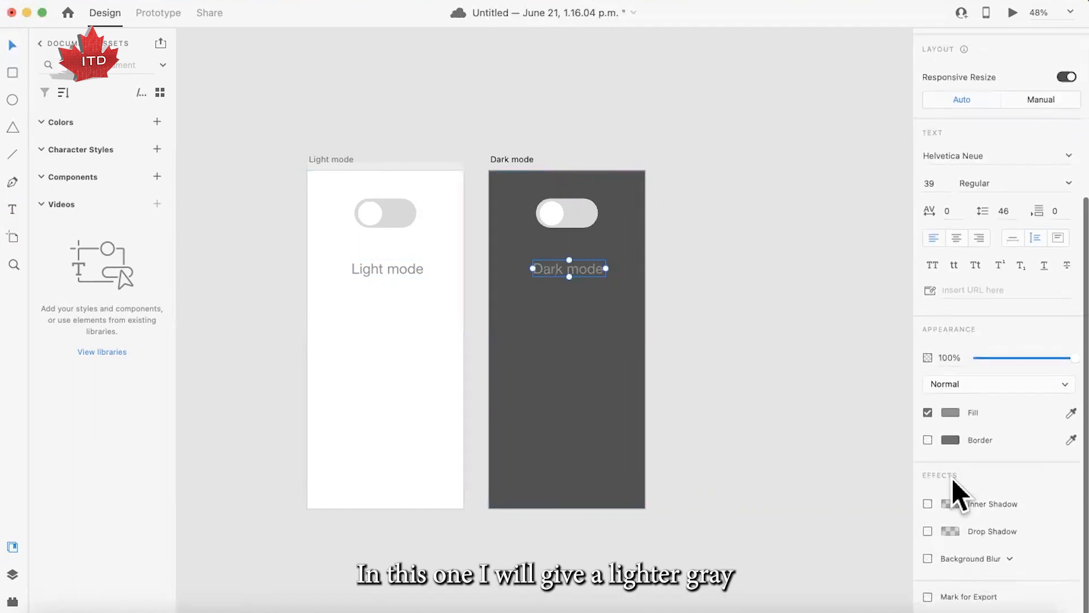
click(947, 416)
click(945, 415)
click(953, 418)
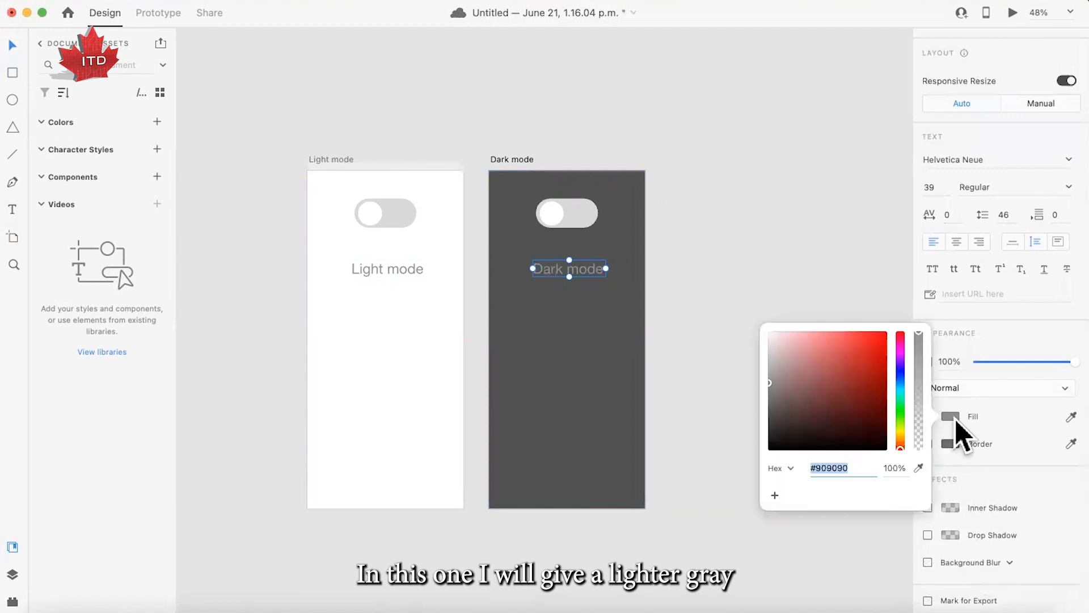
drag(790, 349, 761, 352)
click(733, 311)
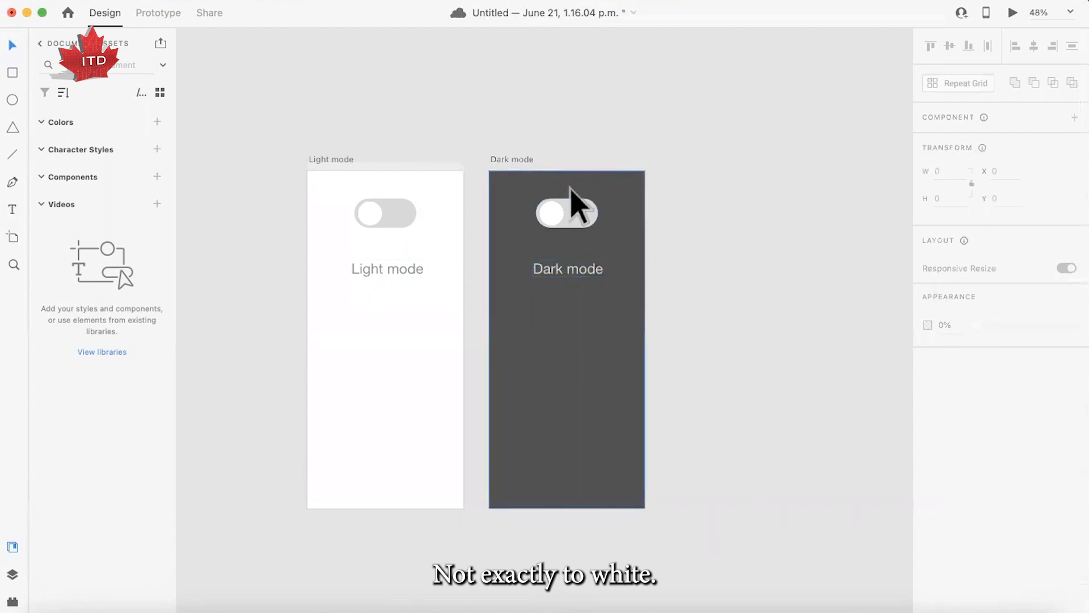
- Fill the switch track on the Dark mode artboard with yellow #FFC810 and save the color as a swatch
click(578, 207)
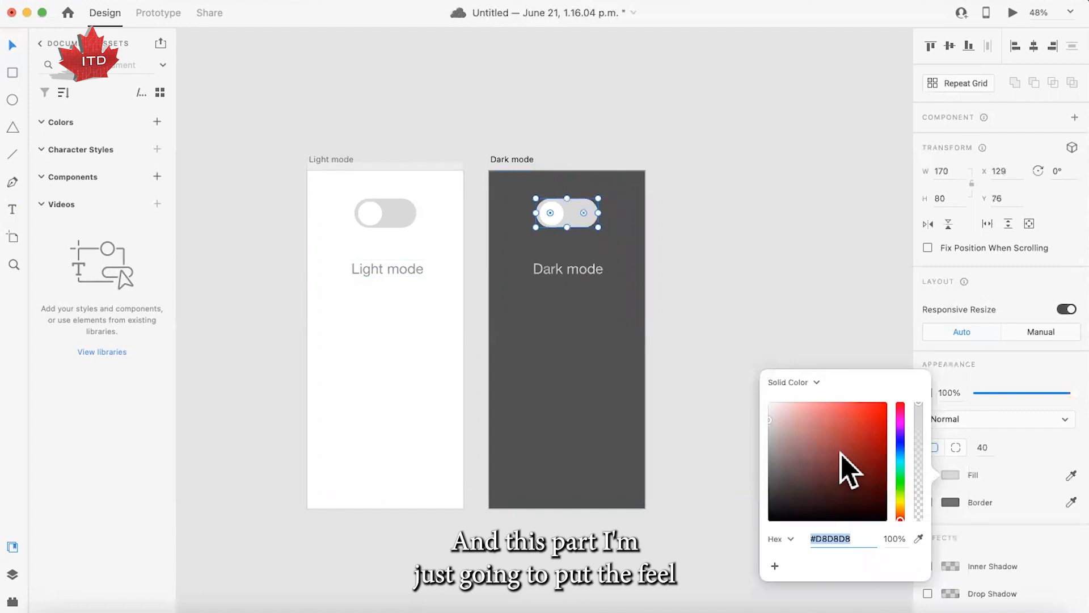
drag(902, 516, 902, 505)
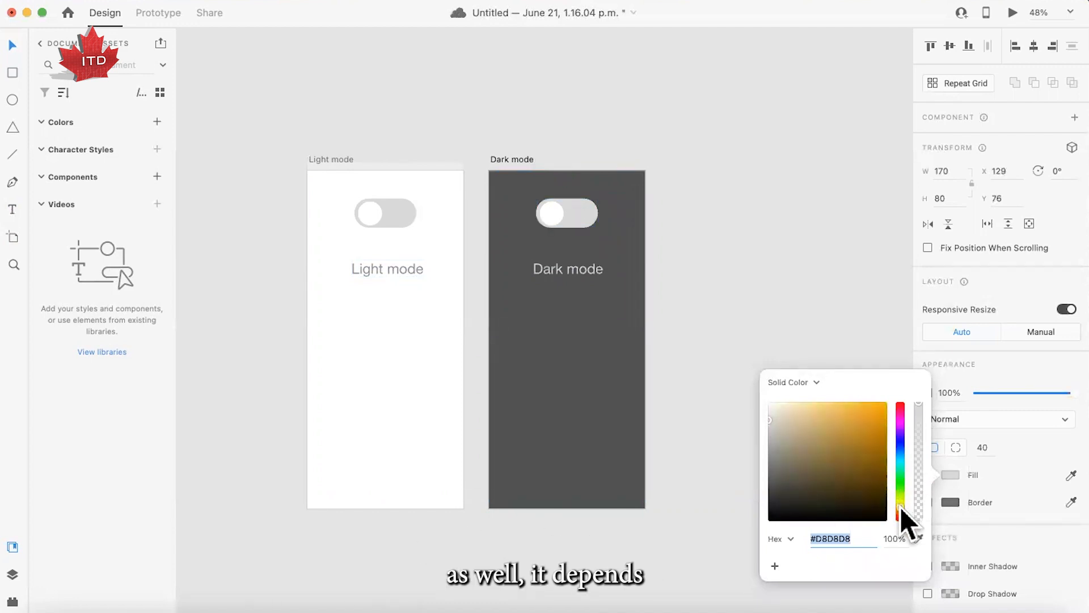
click(868, 405)
drag(872, 404, 880, 393)
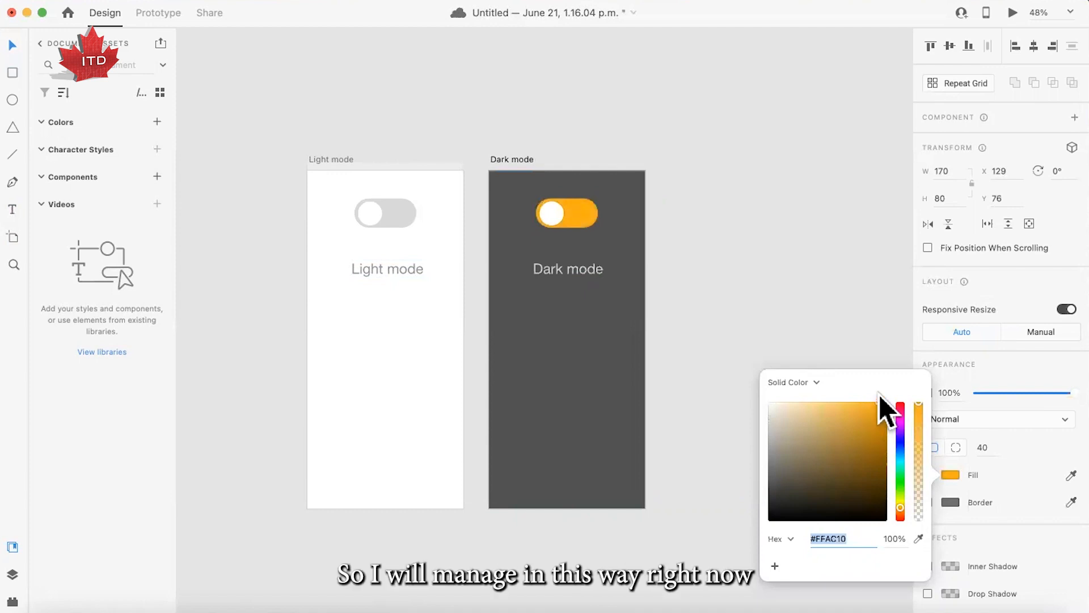
drag(900, 506, 901, 503)
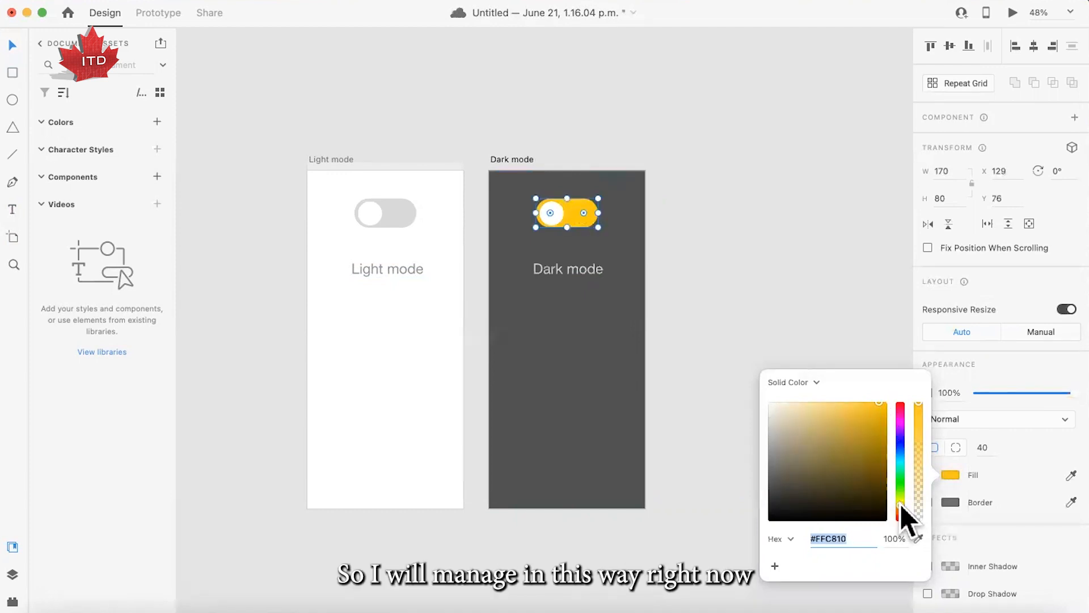
click(775, 565)
click(709, 427)
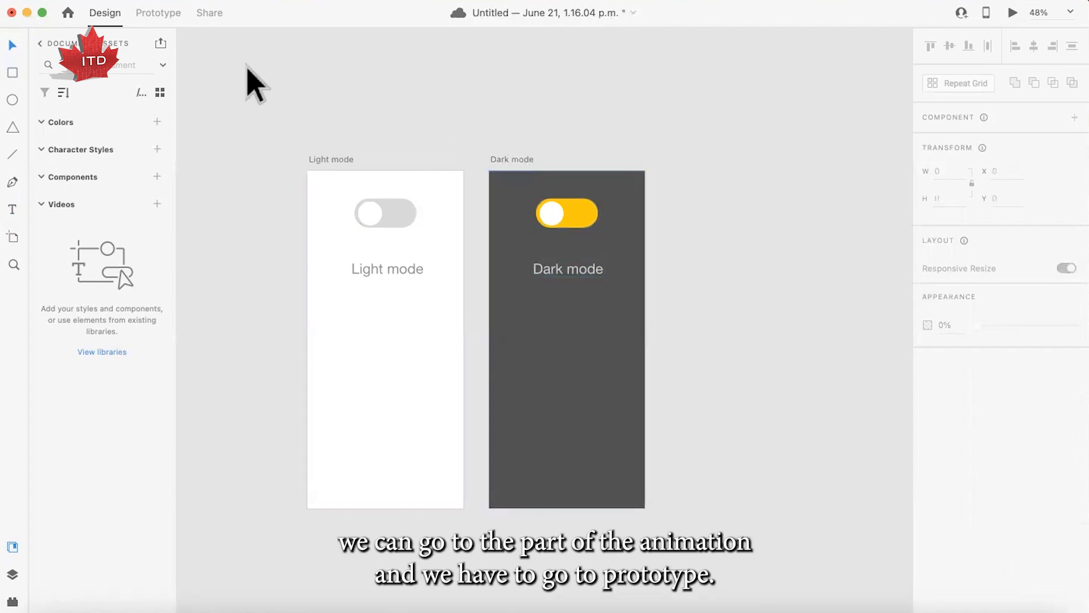
- Switch to prototyping and move the white circle of the Dark mode switch to the right end of its track
click(169, 14)
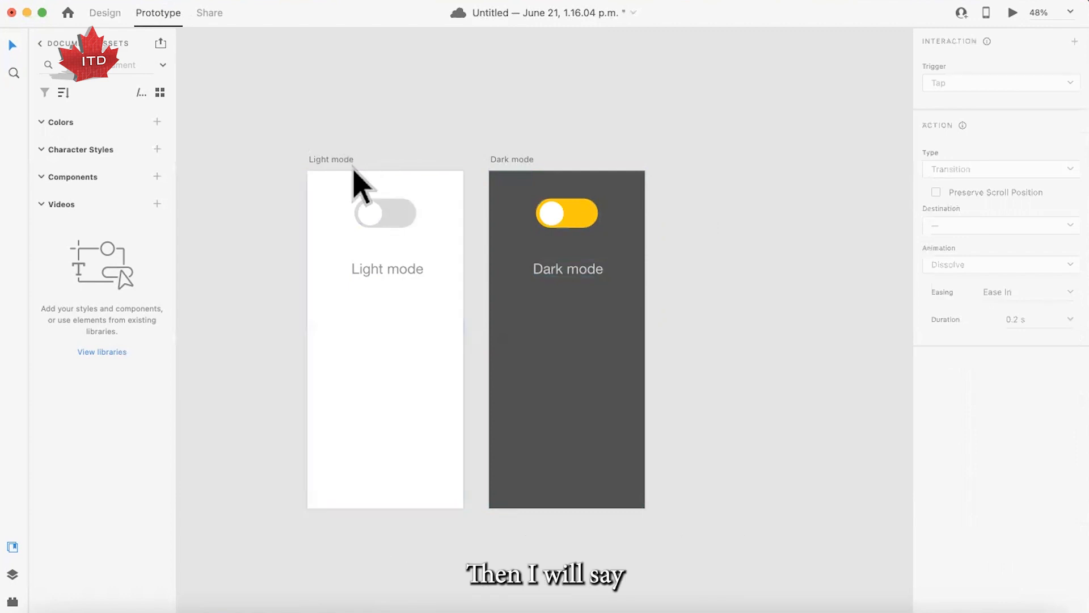
click(375, 216)
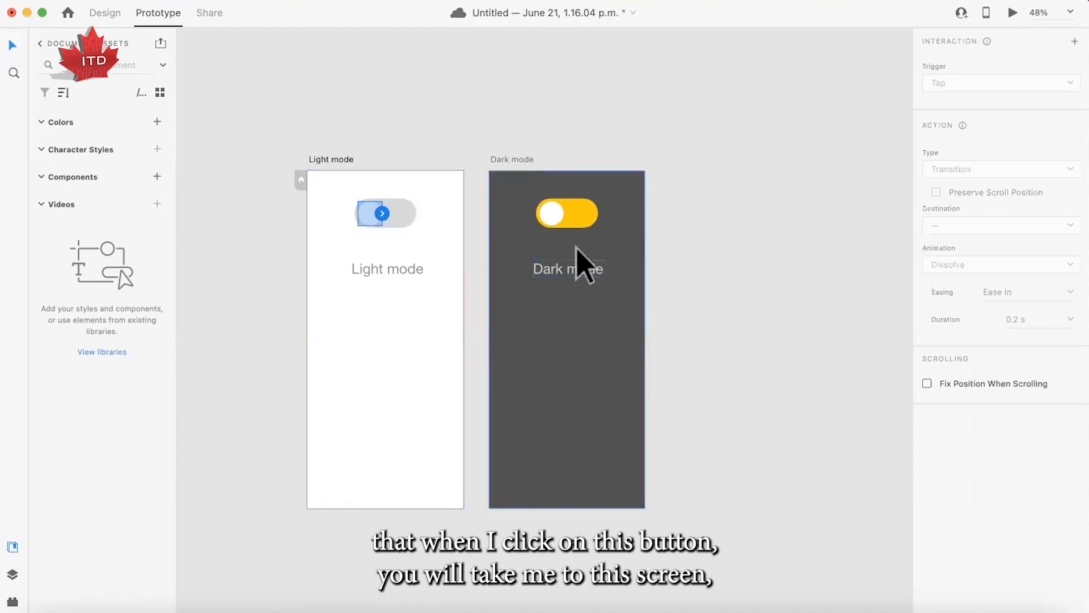
scroll(566, 230, down, 1)
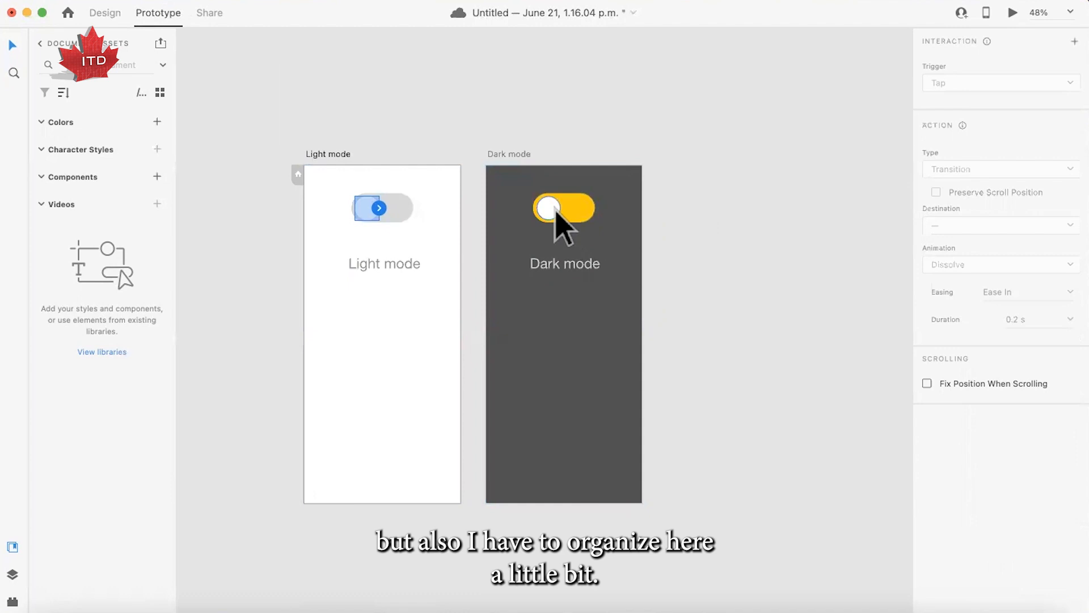
click(477, 207)
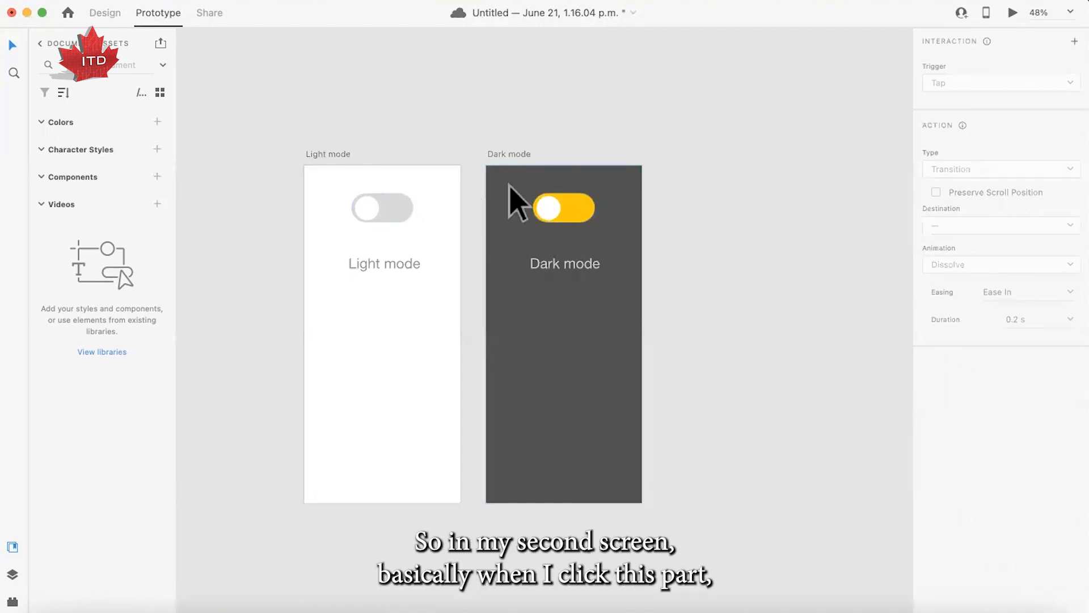
click(551, 207)
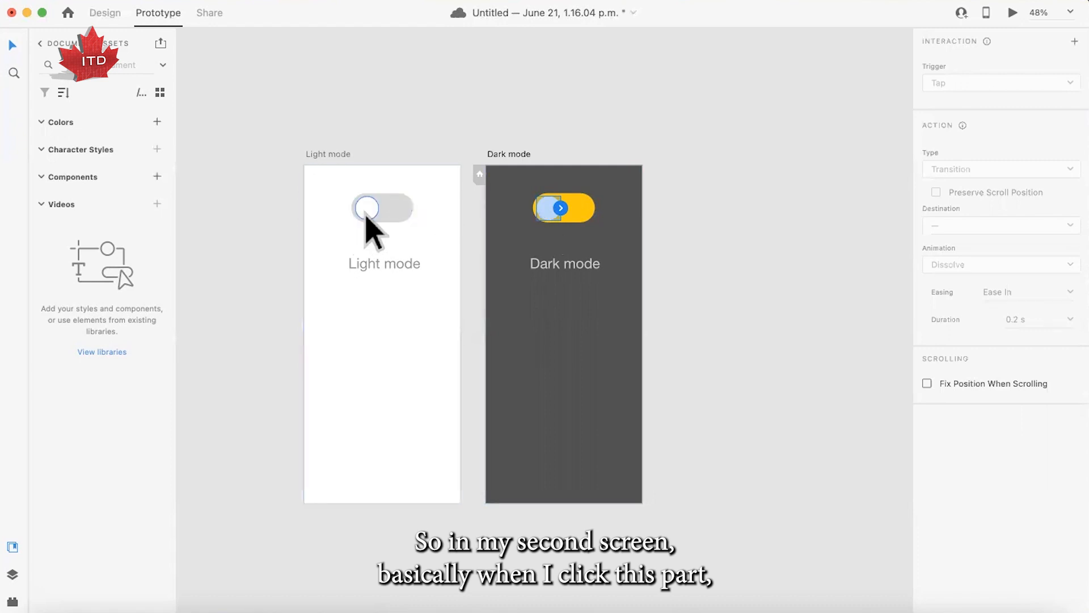
drag(550, 214, 576, 214)
key(shift+Right)
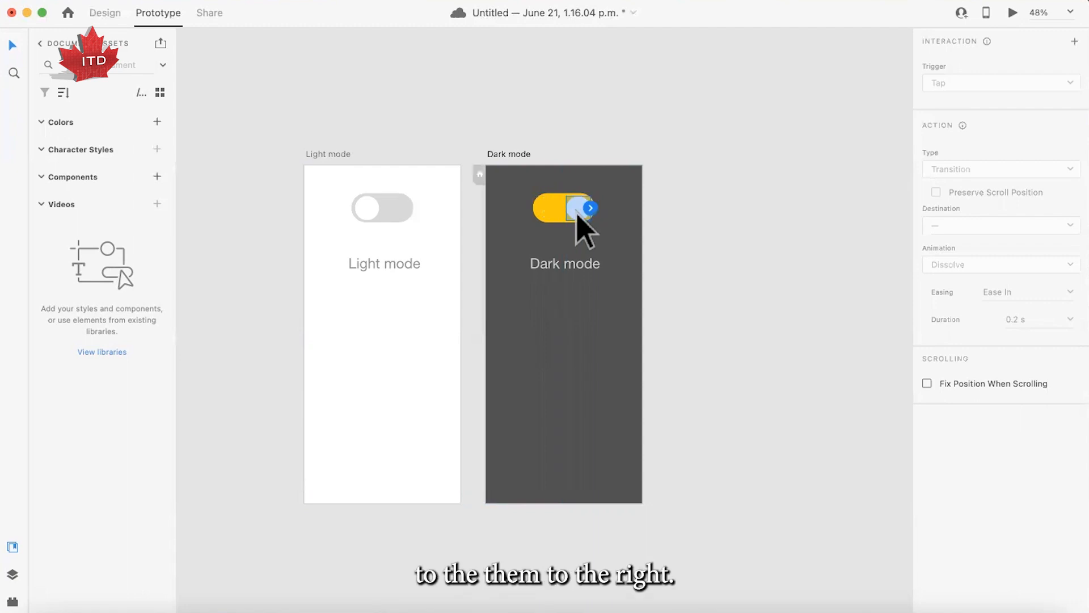
click(745, 185)
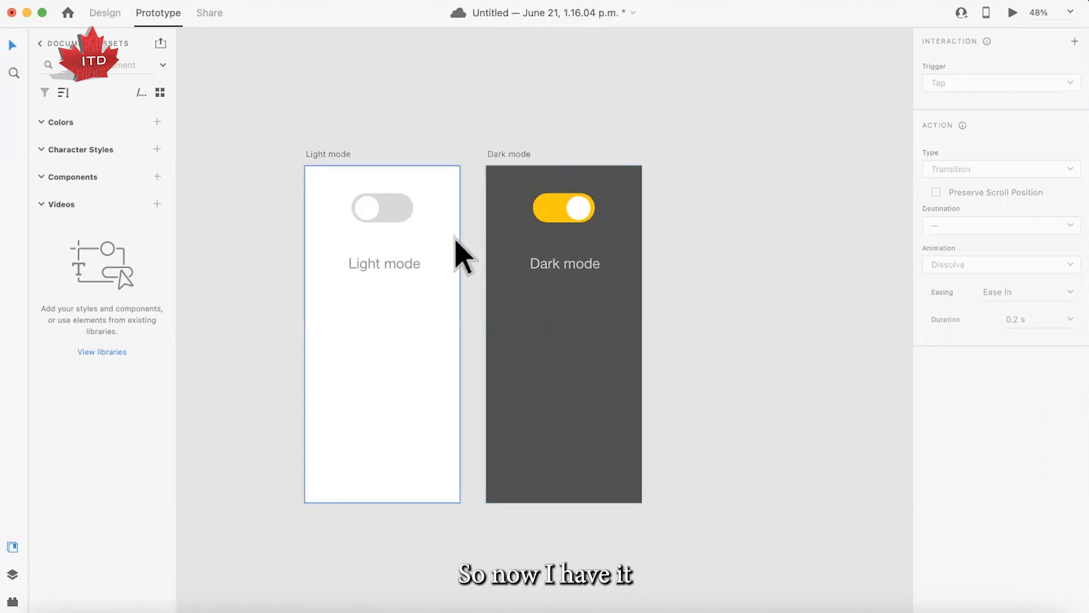
- Connect the white circle of the Light mode switch to the Dark mode artboard with a Tap trigger
click(376, 215)
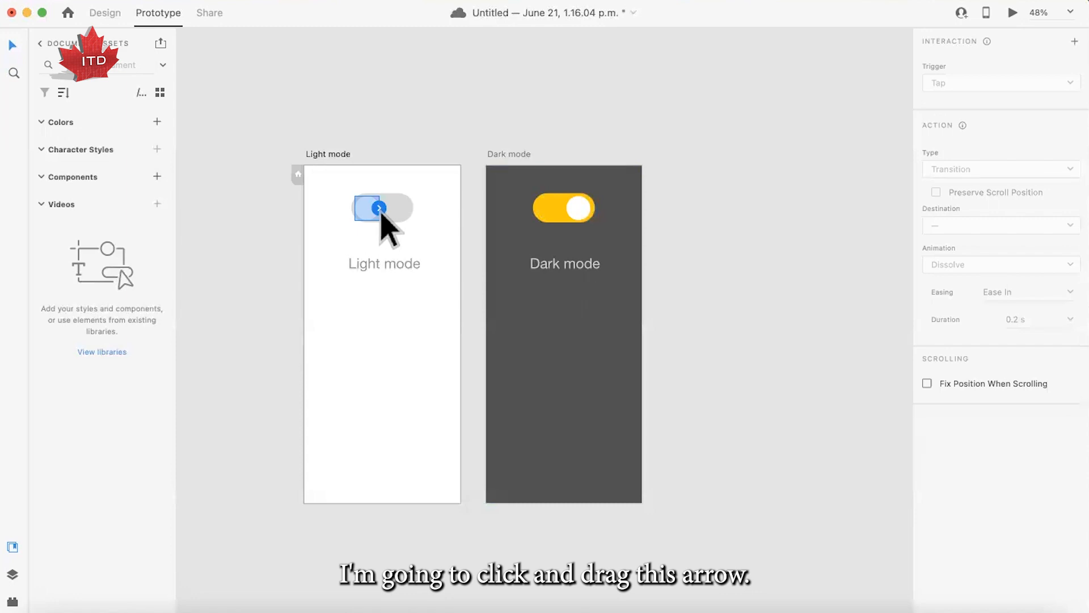
drag(382, 211, 575, 207)
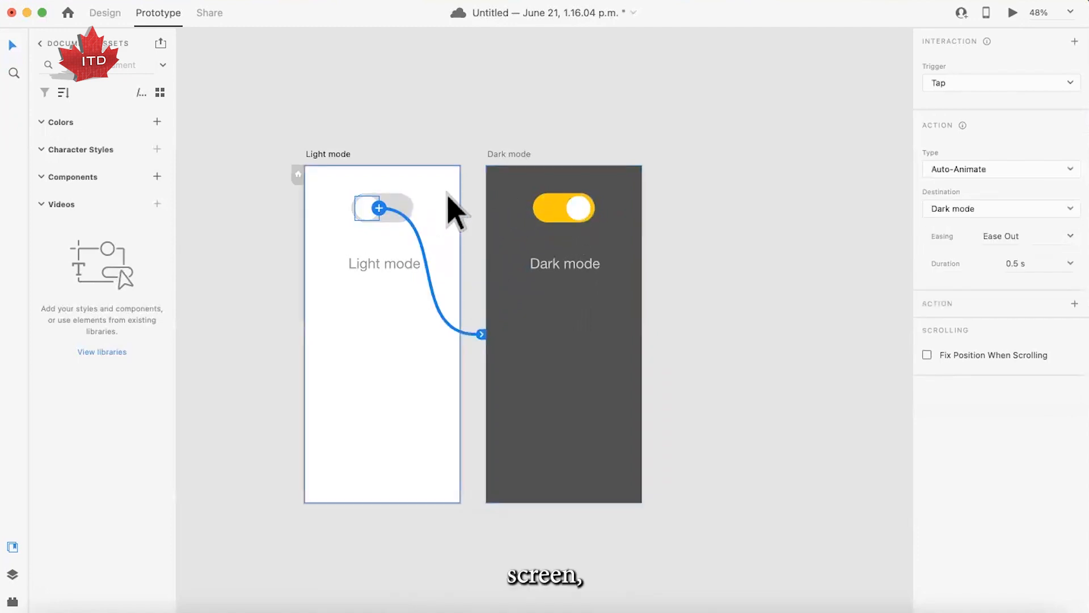
click(984, 81)
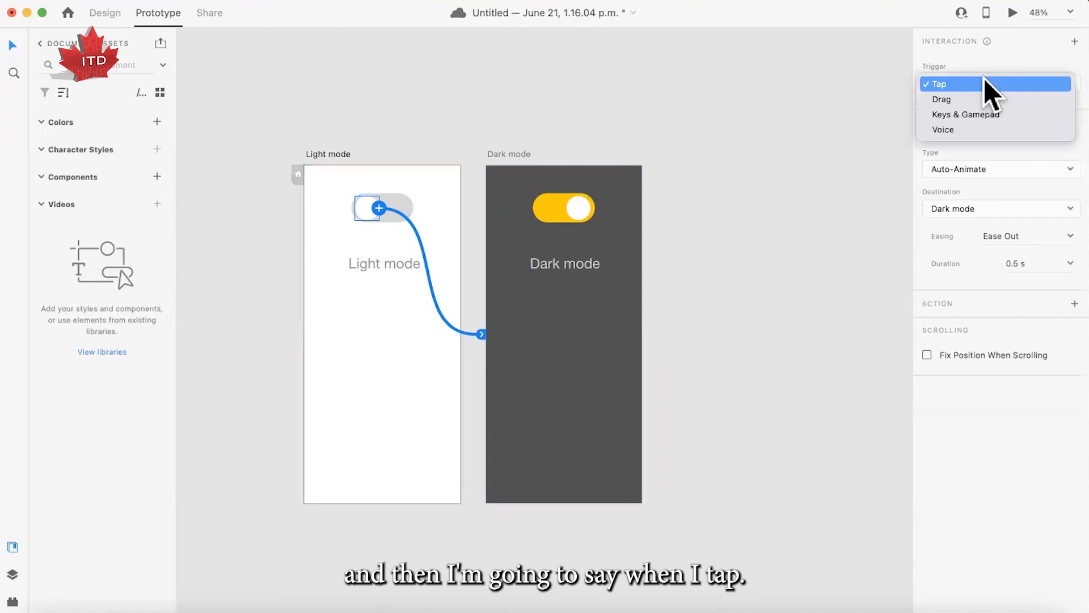
click(955, 83)
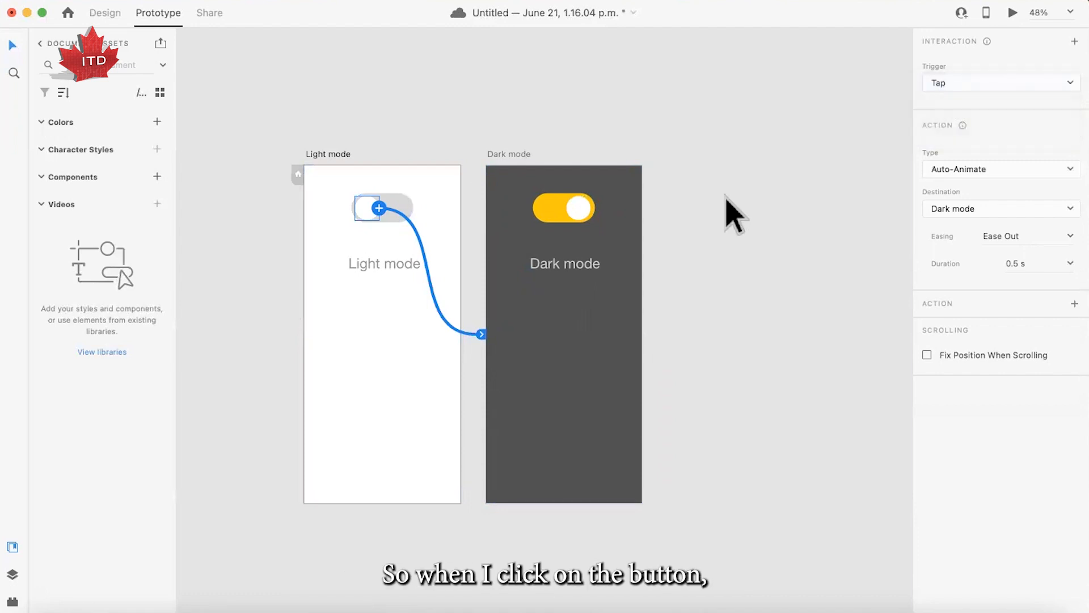
- Switch the action type of the Light mode circle's interaction to Transition and back to Auto-Animate
click(972, 163)
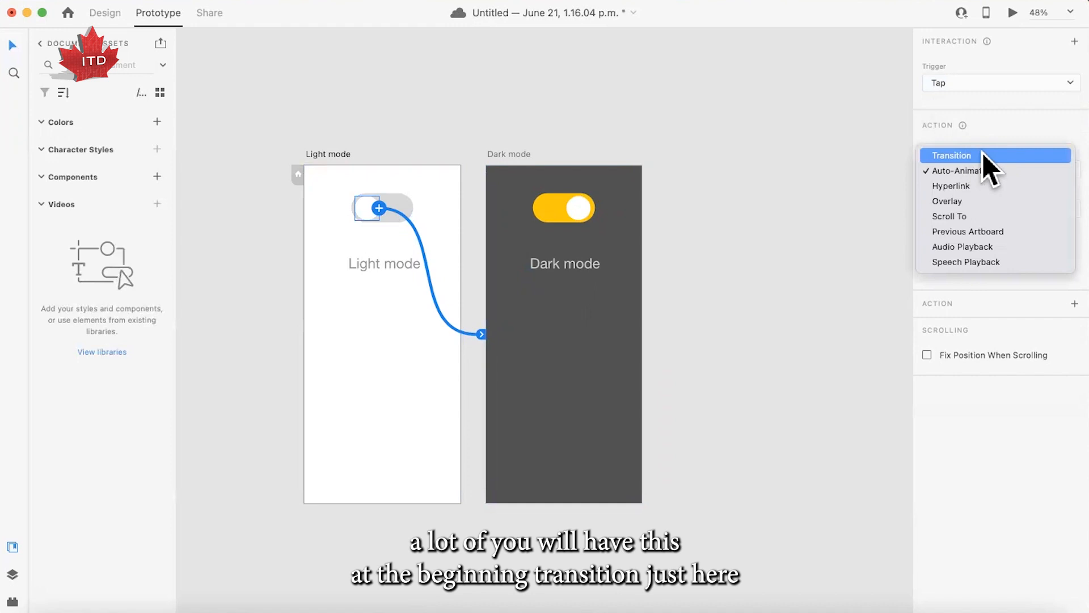
click(982, 155)
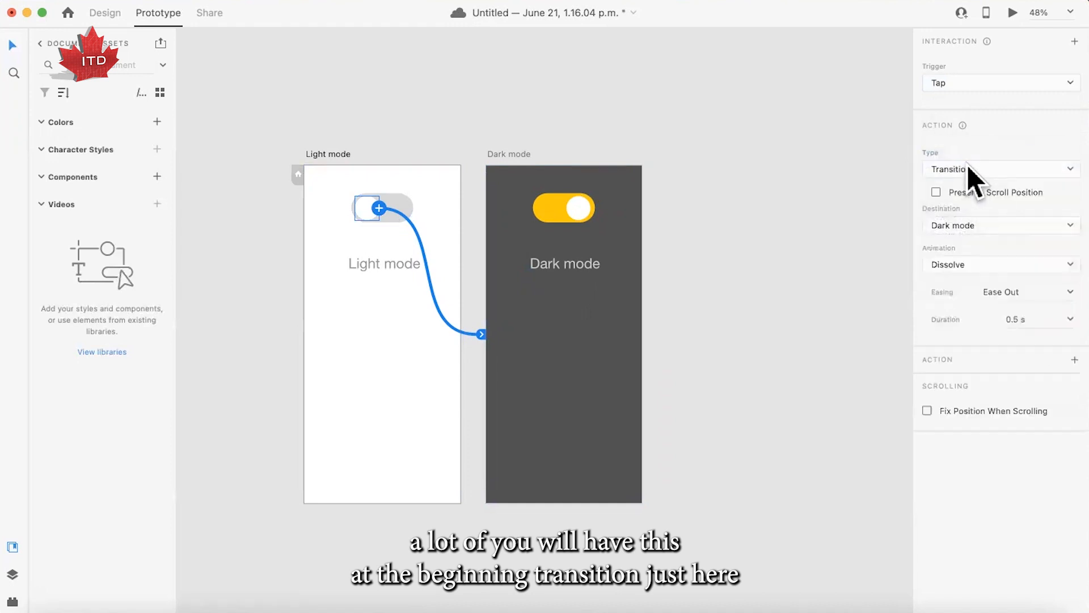
click(956, 166)
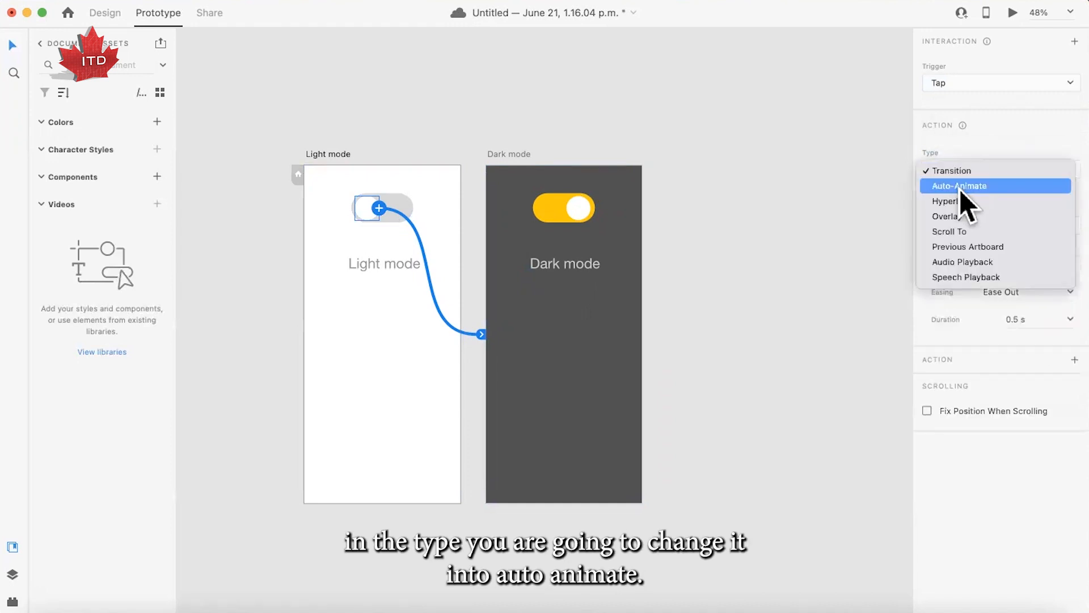
click(959, 190)
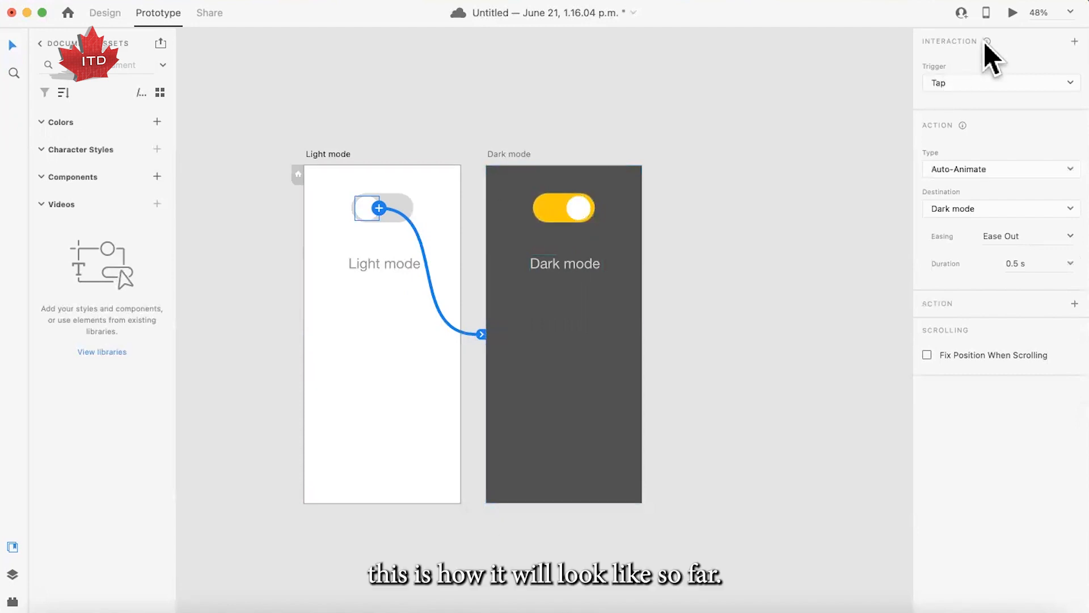
- Preview the prototype, toggle the switch from Light mode to Dark mode, and close the preview
click(1013, 12)
click(352, 96)
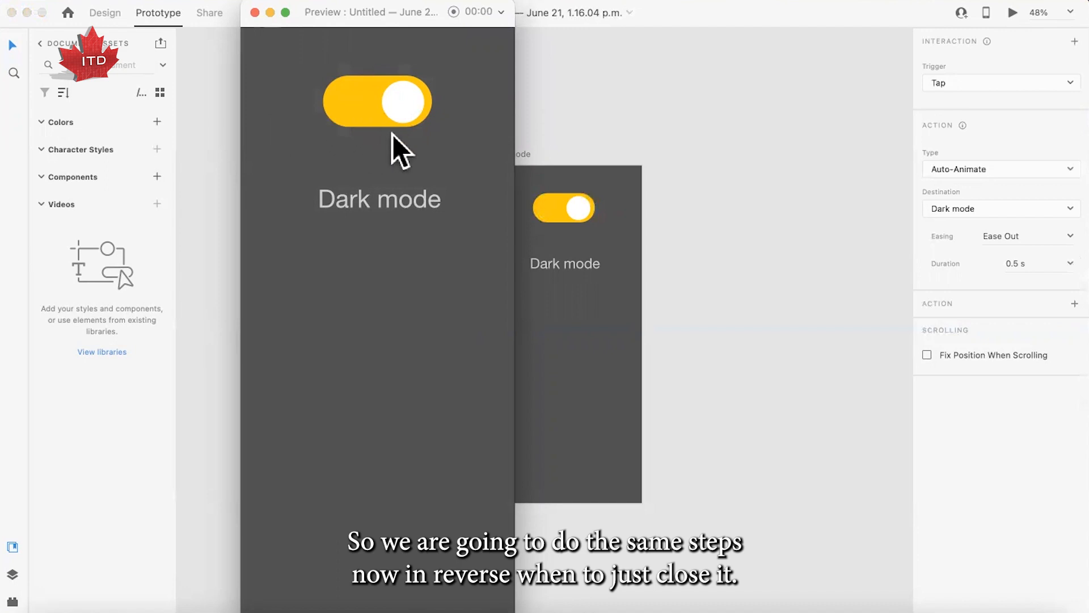
click(255, 13)
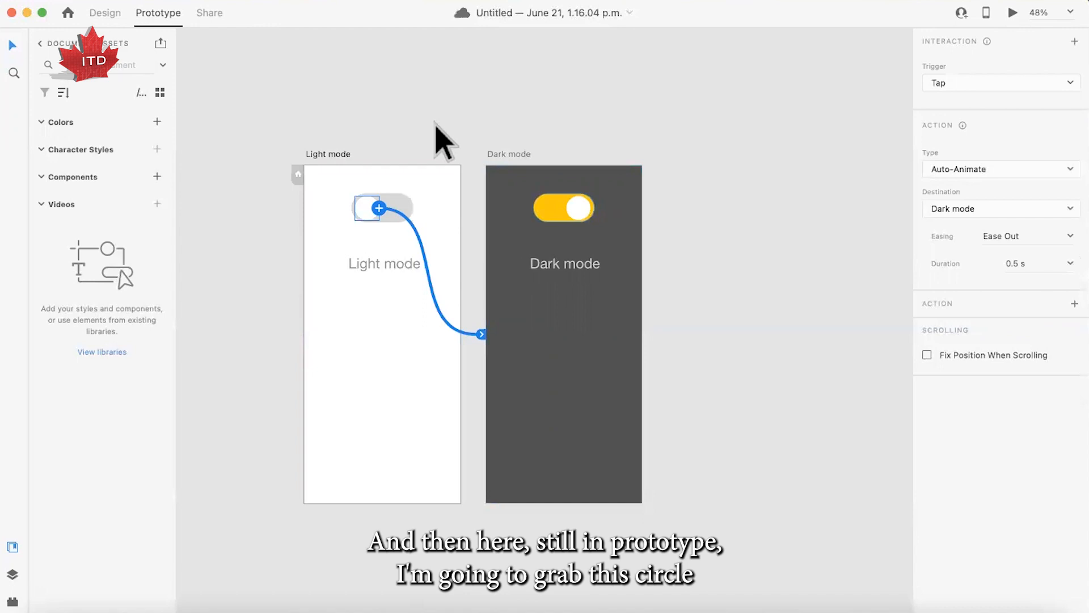
- Connect the white circle of the Dark mode switch to the Light mode artboard with a Tap trigger and Auto-Animate action
click(578, 208)
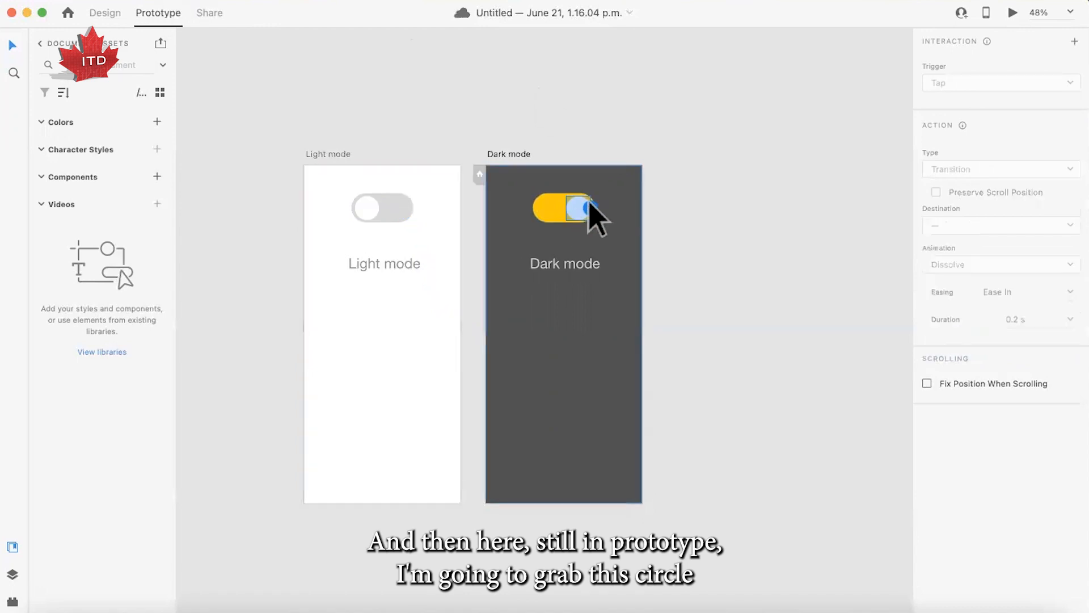
drag(590, 208, 401, 333)
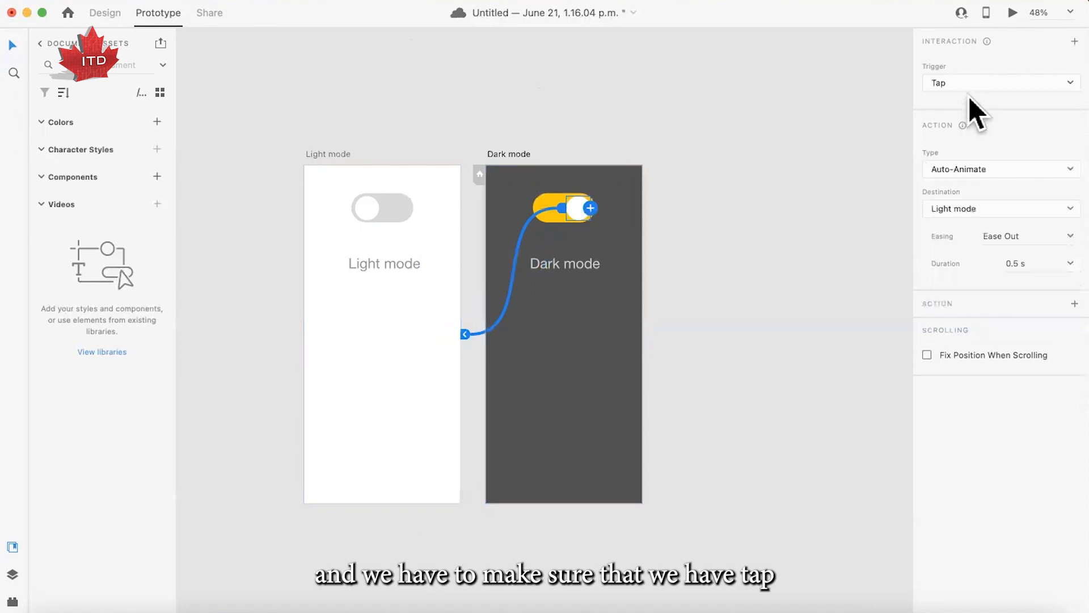
click(955, 86)
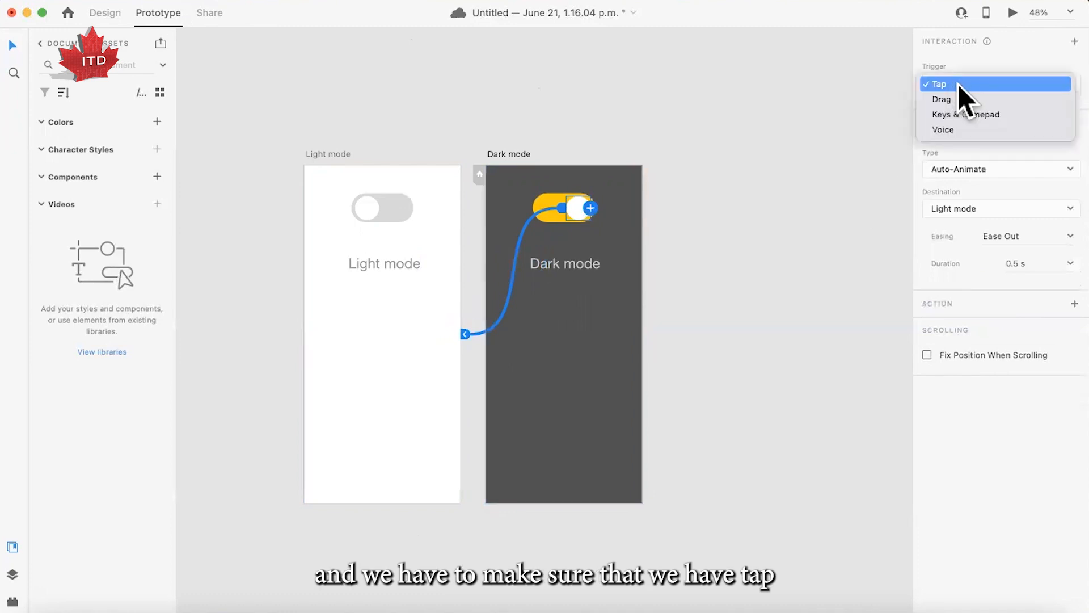
click(958, 84)
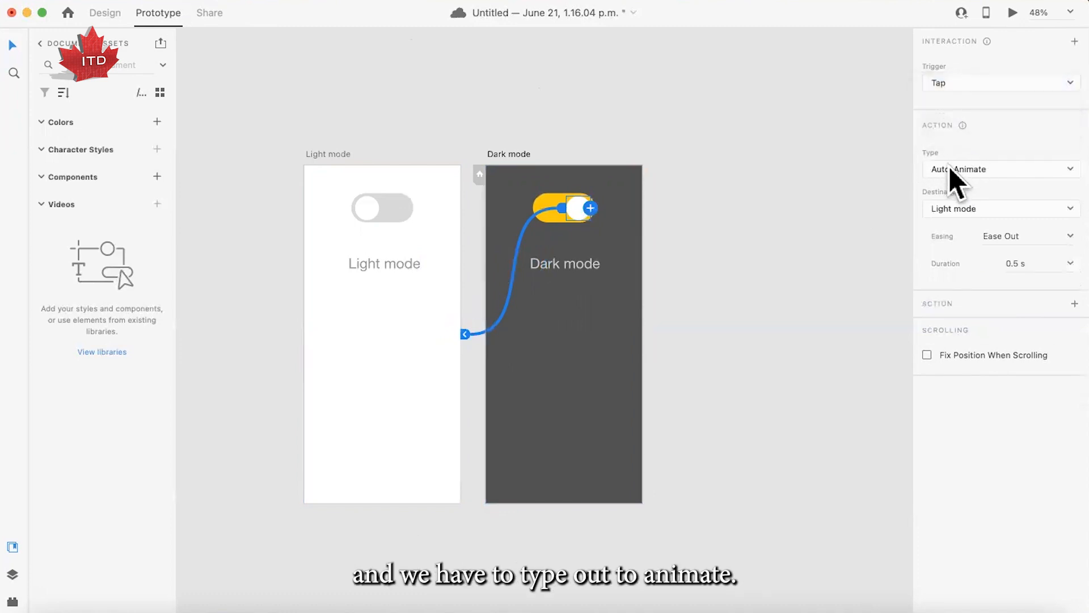
click(949, 165)
click(1003, 164)
- Check the destination choices for the Dark mode circle's interaction and deselect the circle
click(949, 207)
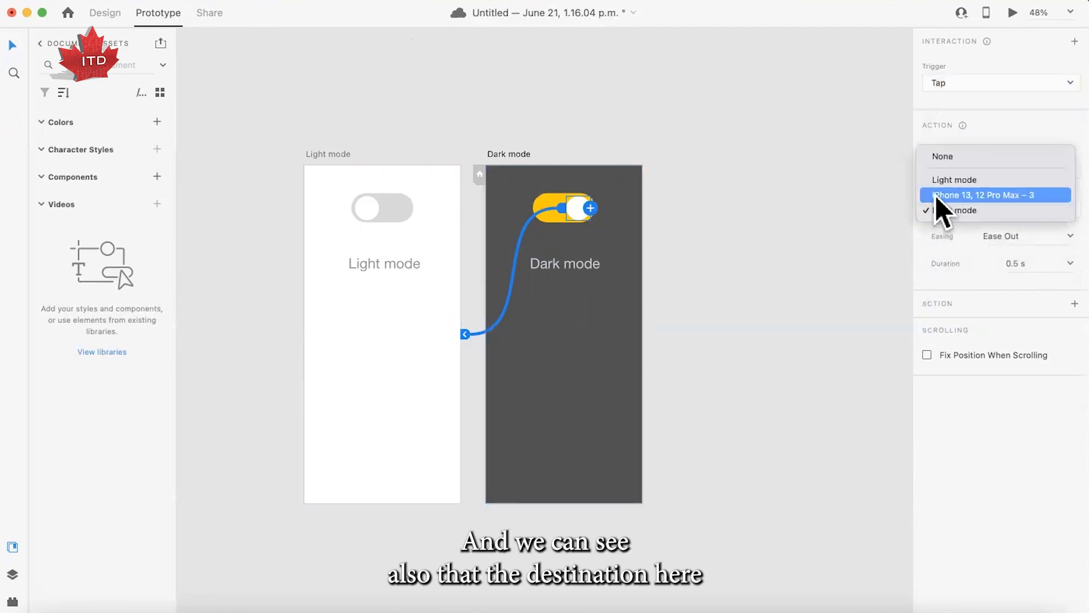
click(910, 215)
right_click(910, 214)
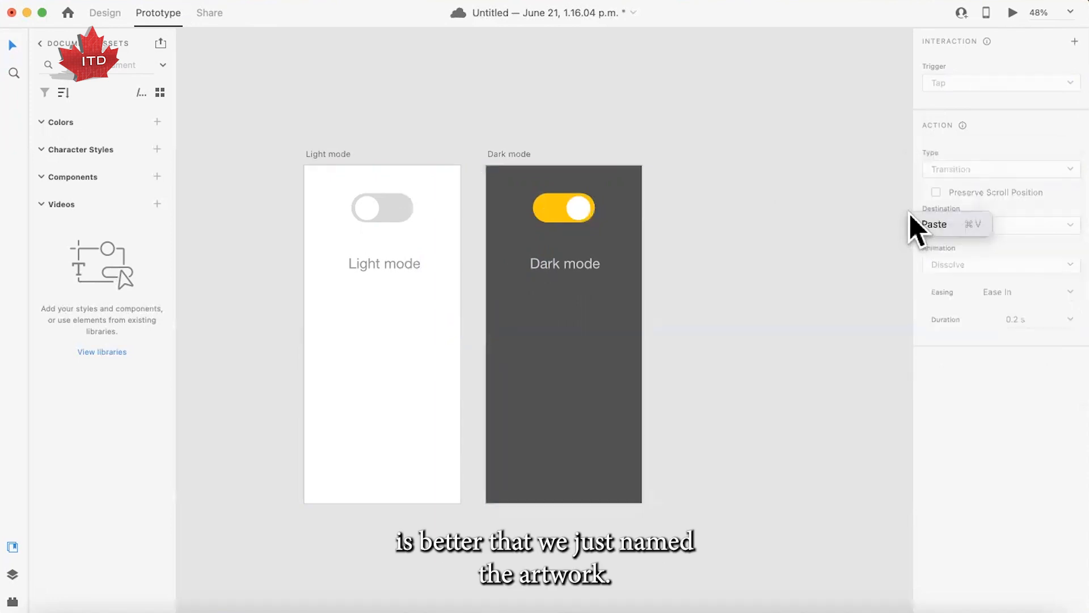
click(821, 215)
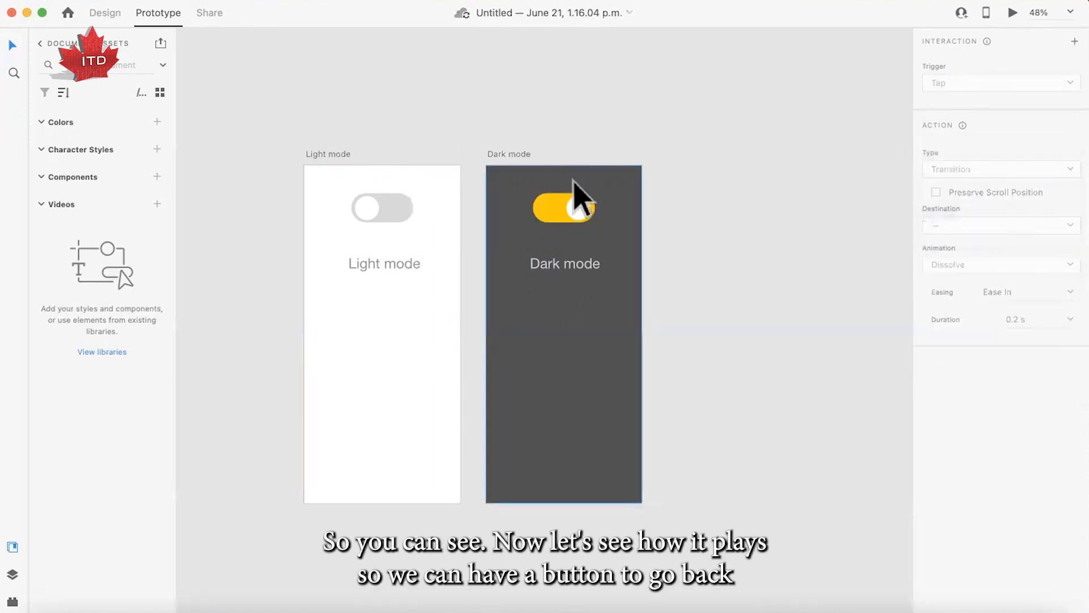
- Preview the prototype, toggle the switch back and forth between Light mode and Dark mode, and close the preview
click(1016, 12)
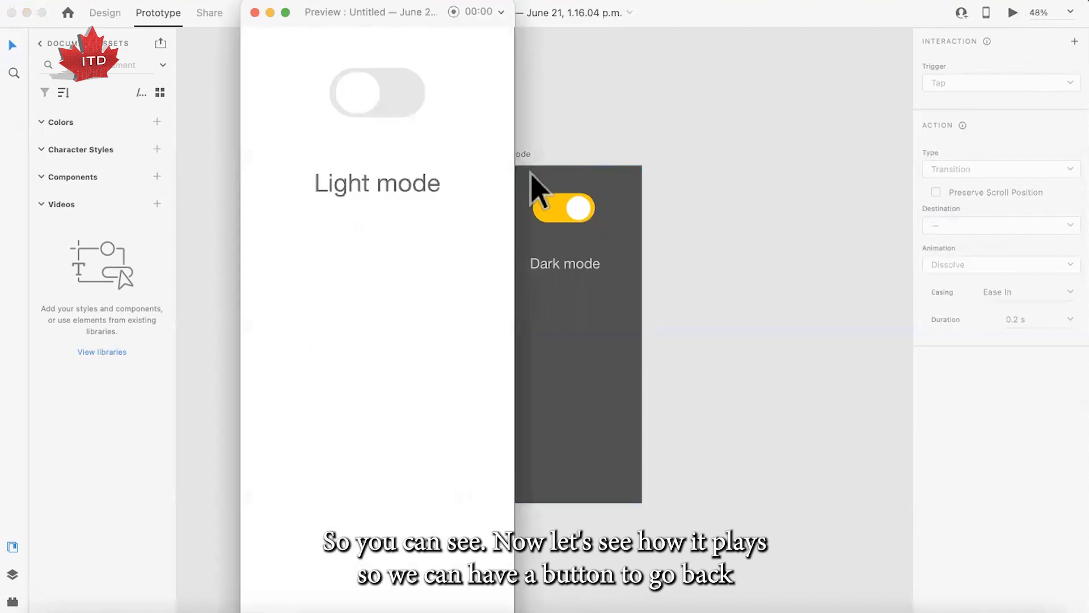
click(357, 108)
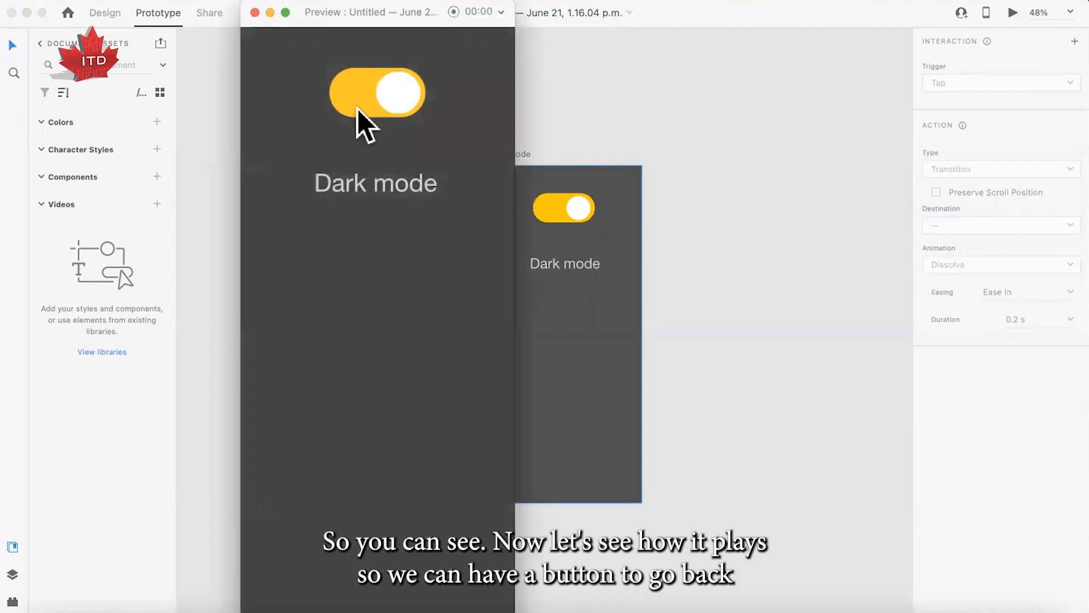
click(404, 109)
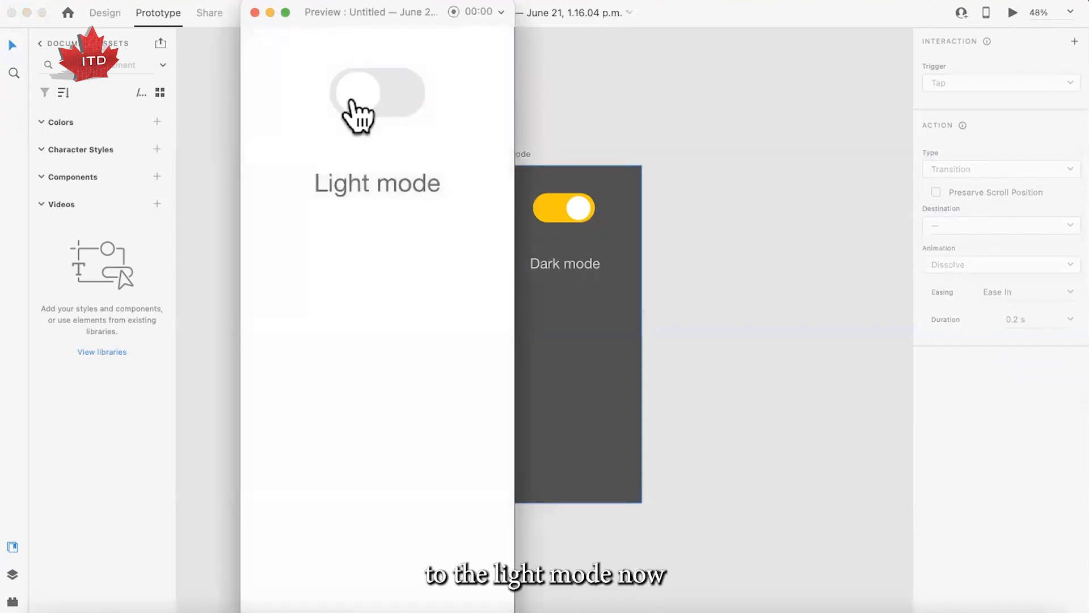
click(357, 111)
click(400, 105)
click(255, 12)
- Set the animation duration of the connection from Light mode to Dark mode to 0.3 s
click(448, 257)
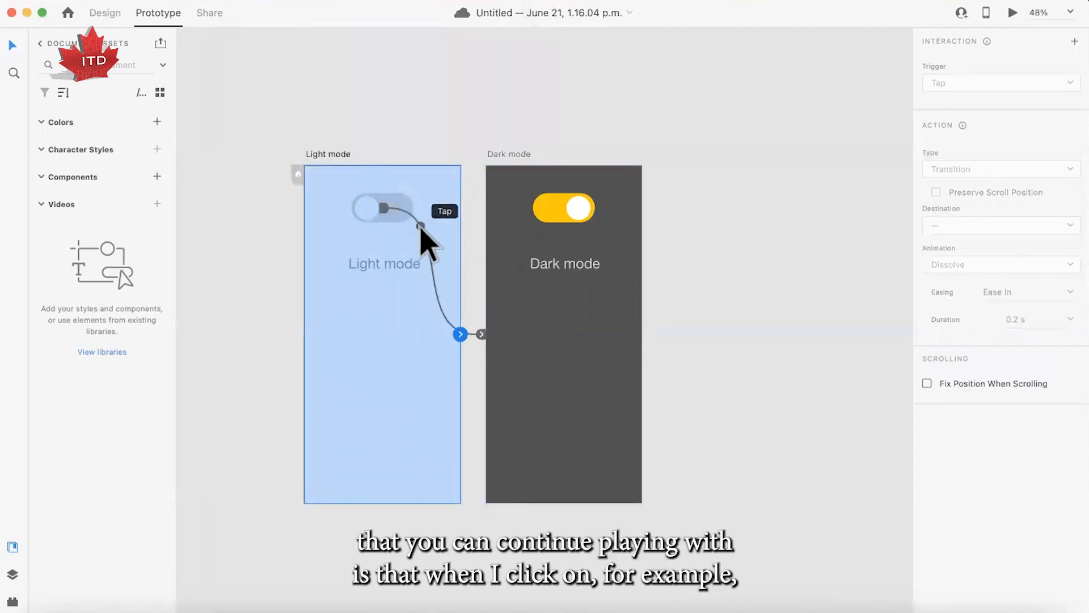
click(420, 226)
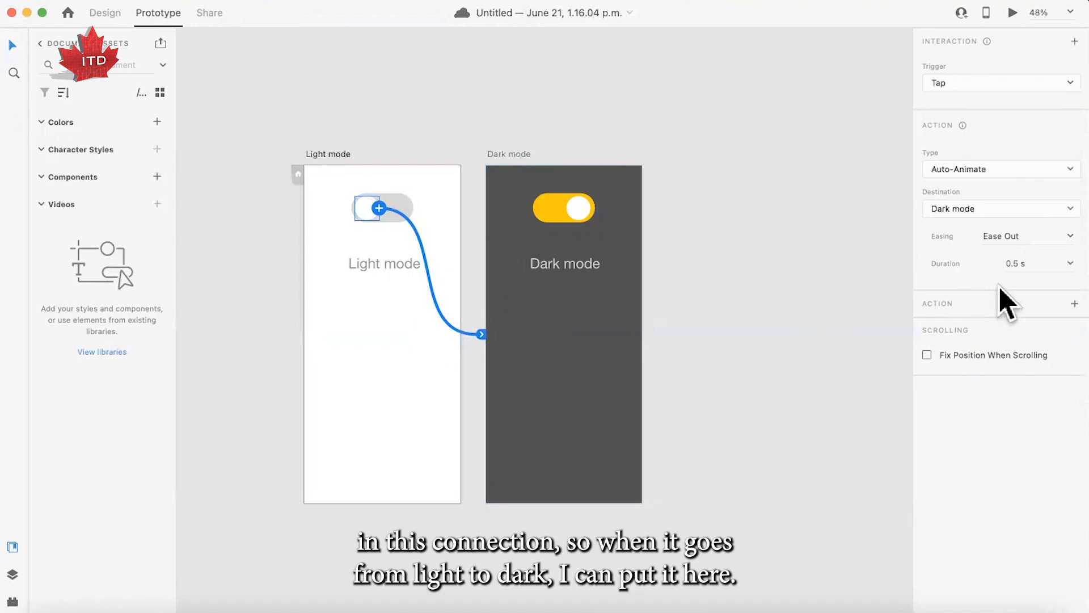
click(1019, 262)
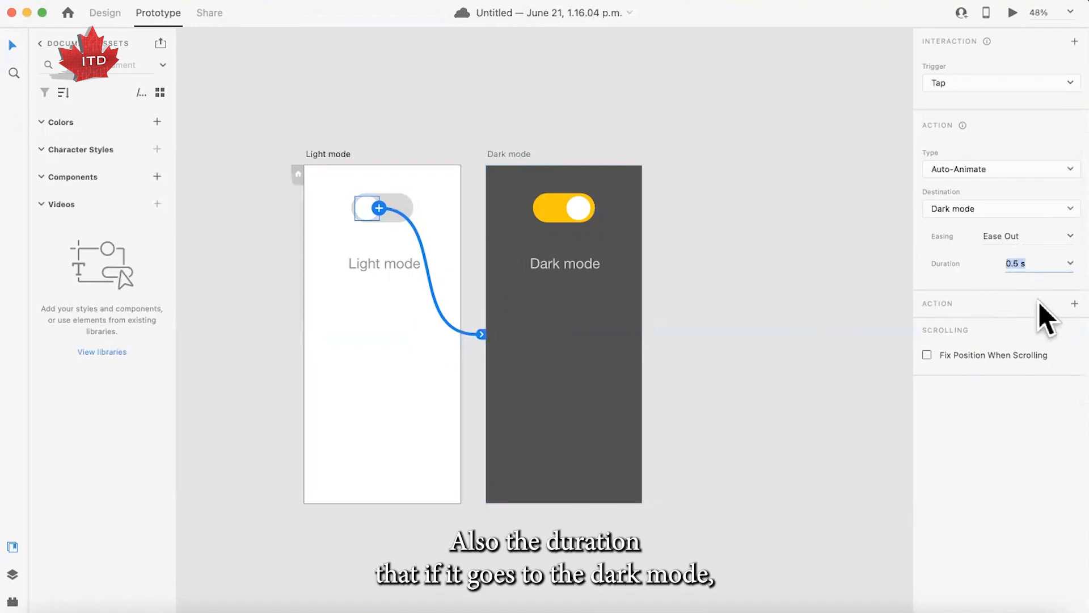
click(1019, 267)
key(BackSpace)
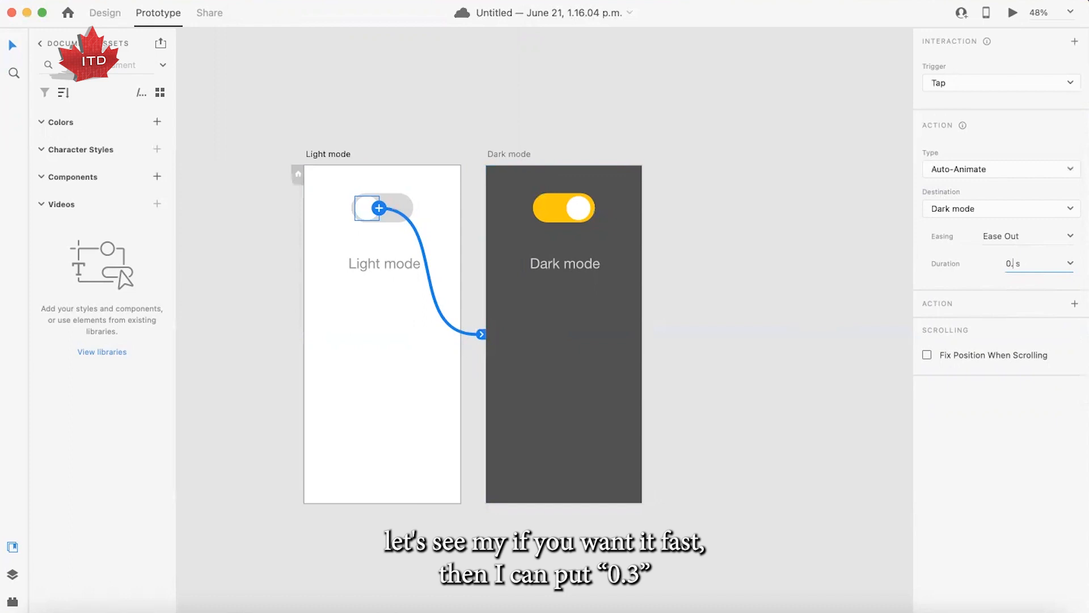
key(Return)
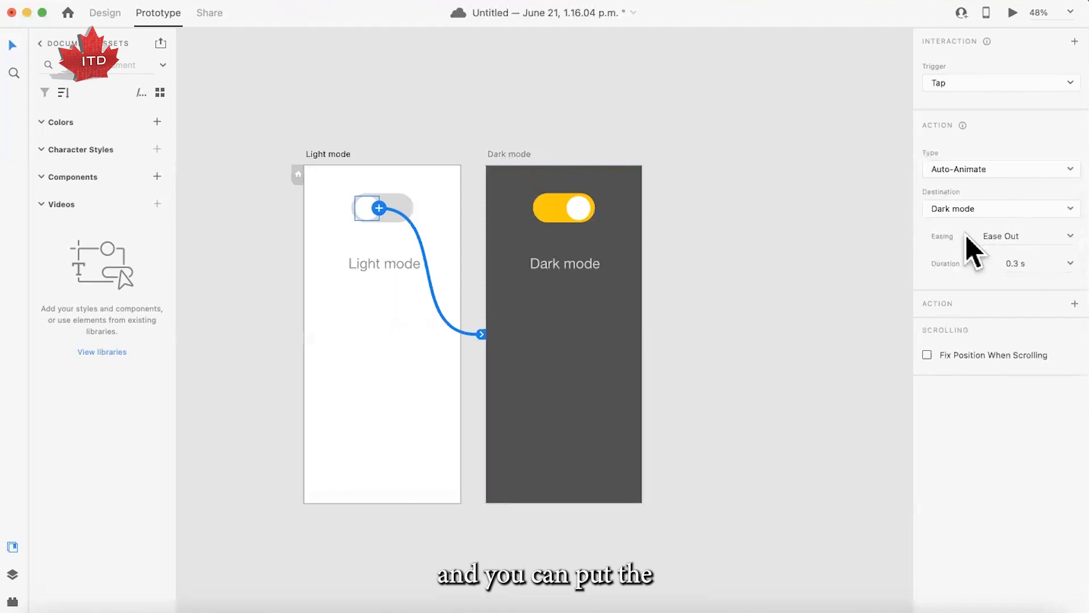
- Try Bounce easing on the connection from Light mode to Dark mode
click(1063, 237)
click(1062, 239)
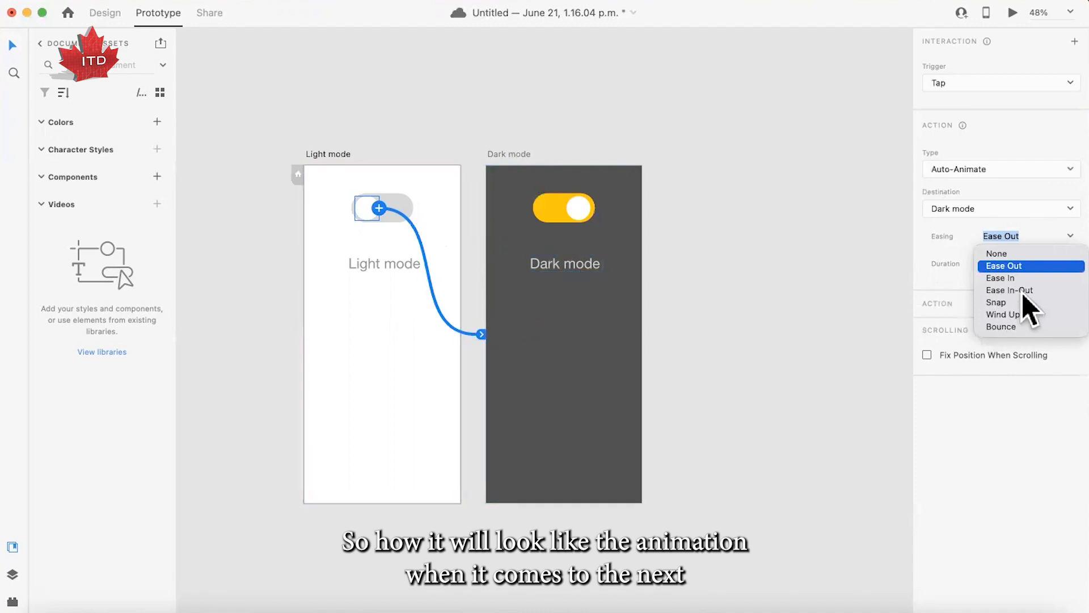
click(1015, 327)
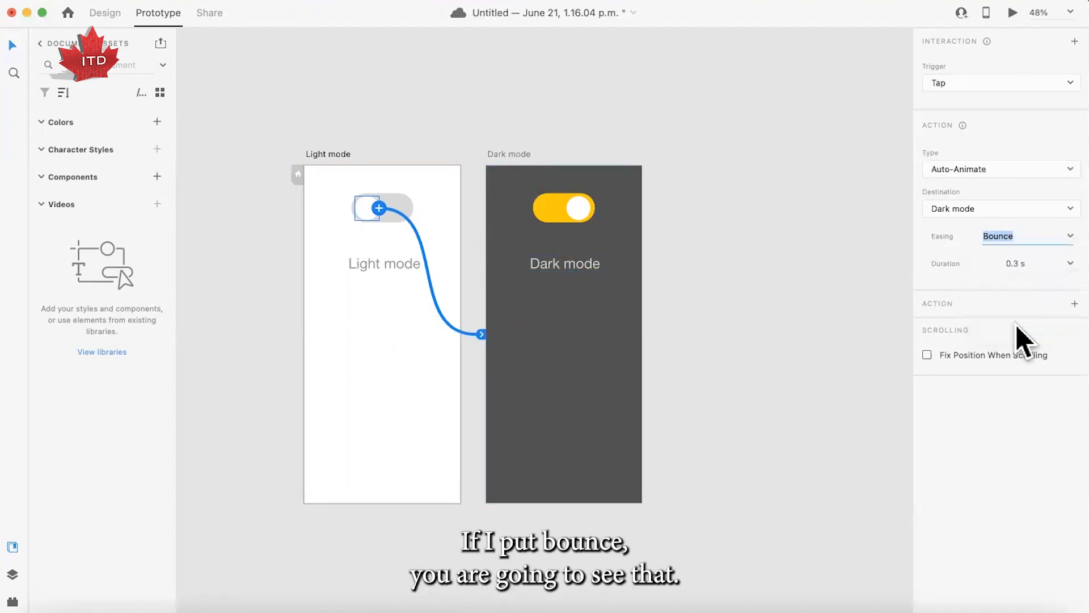
- Preview the Bounce animation by toggling the switch to Dark mode, and close the preview
click(1013, 13)
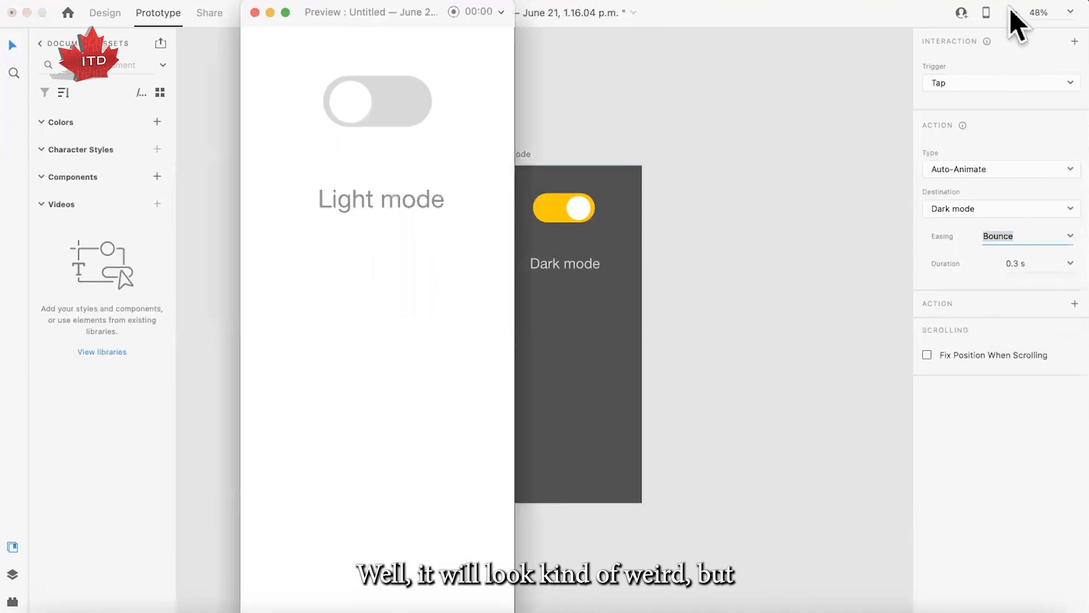
click(349, 105)
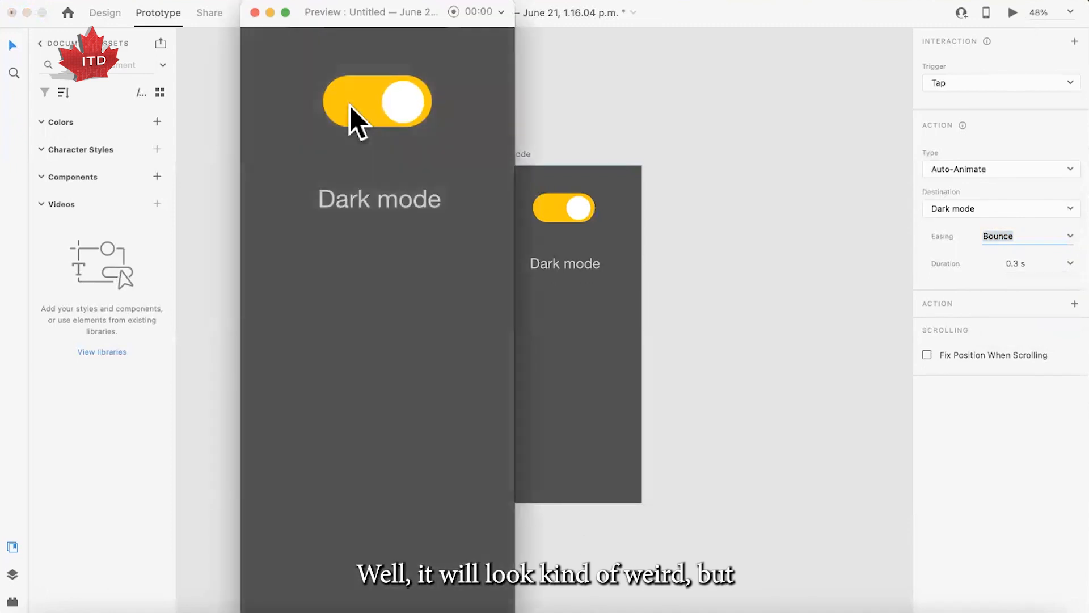
click(255, 13)
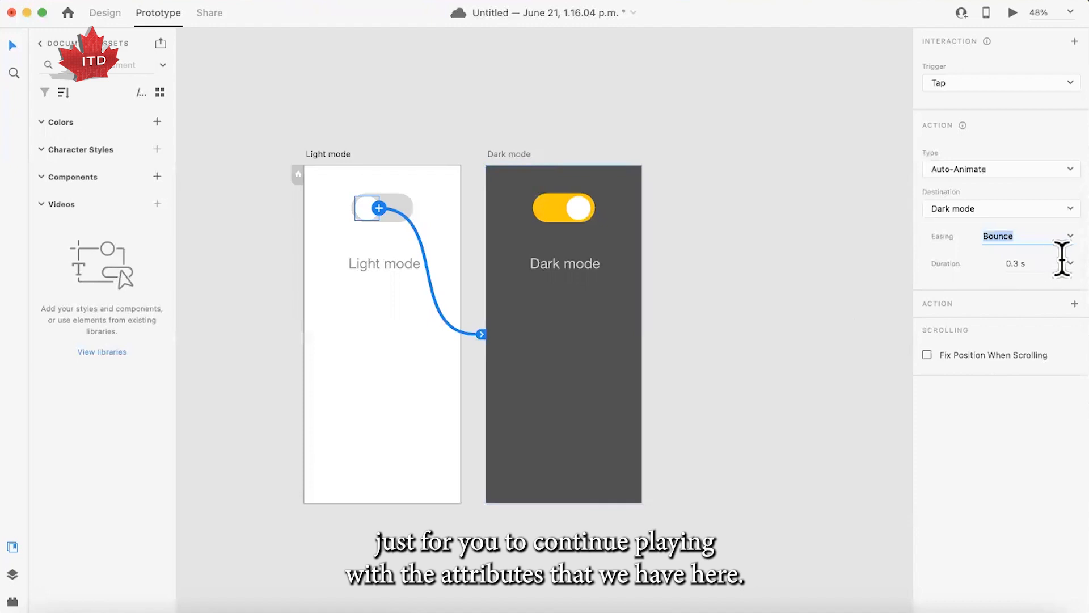
- Set the easing of the Light mode to Dark mode connection to Ease Out
click(1065, 234)
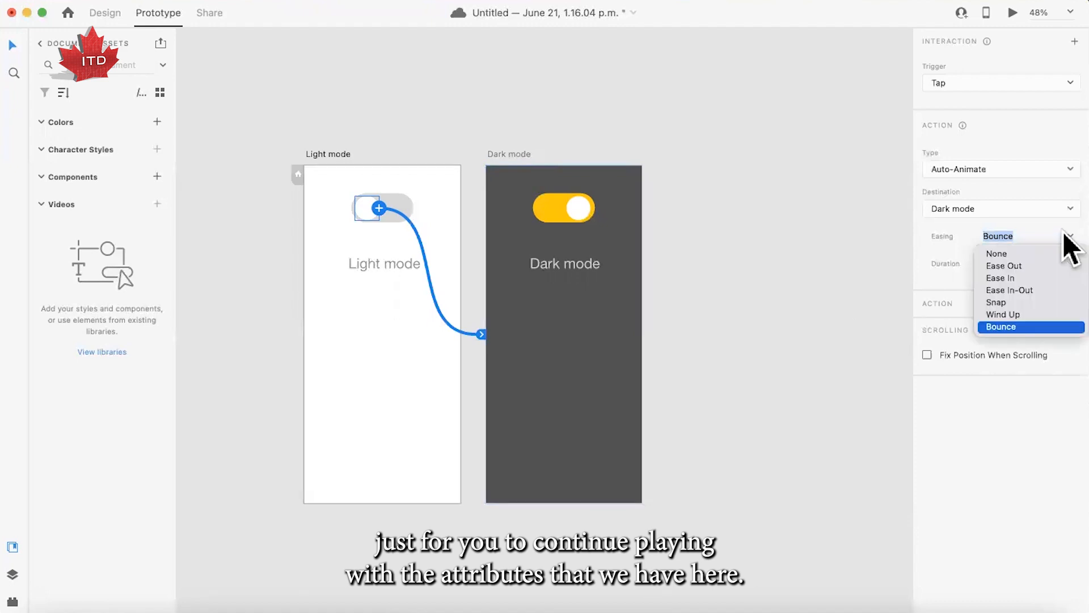
click(1025, 265)
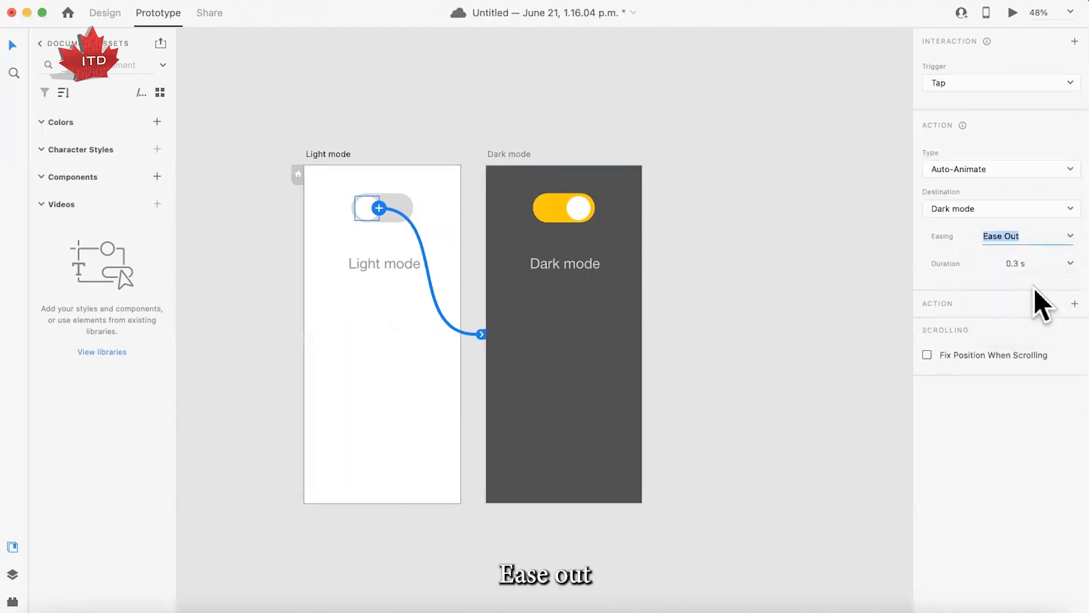
- Check the interaction settings of both switch knobs, preview toggling between Light mode and Dark mode, and close the preview
click(576, 210)
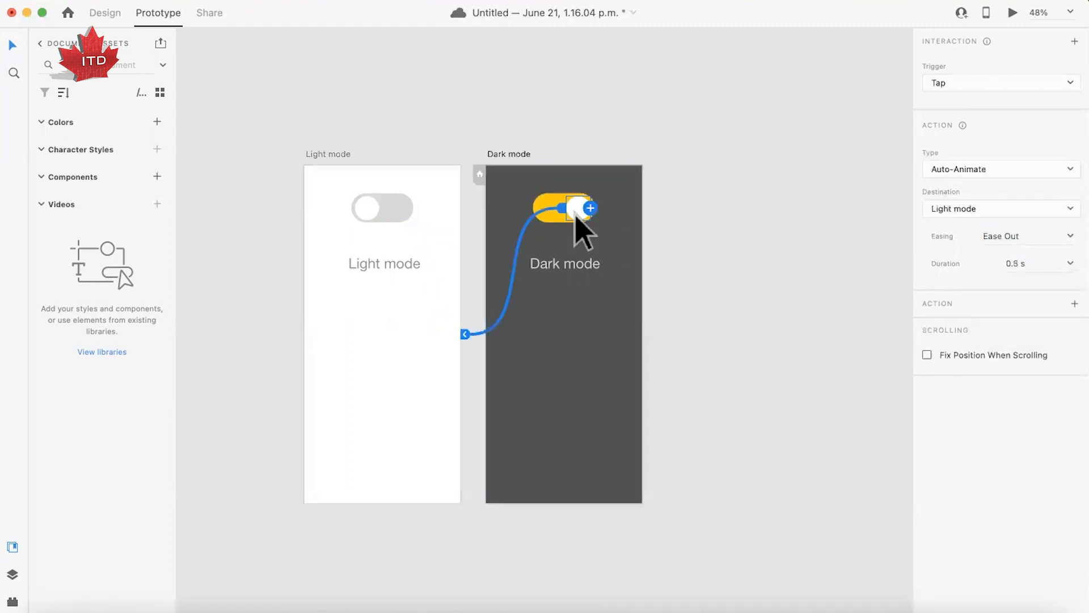
click(376, 211)
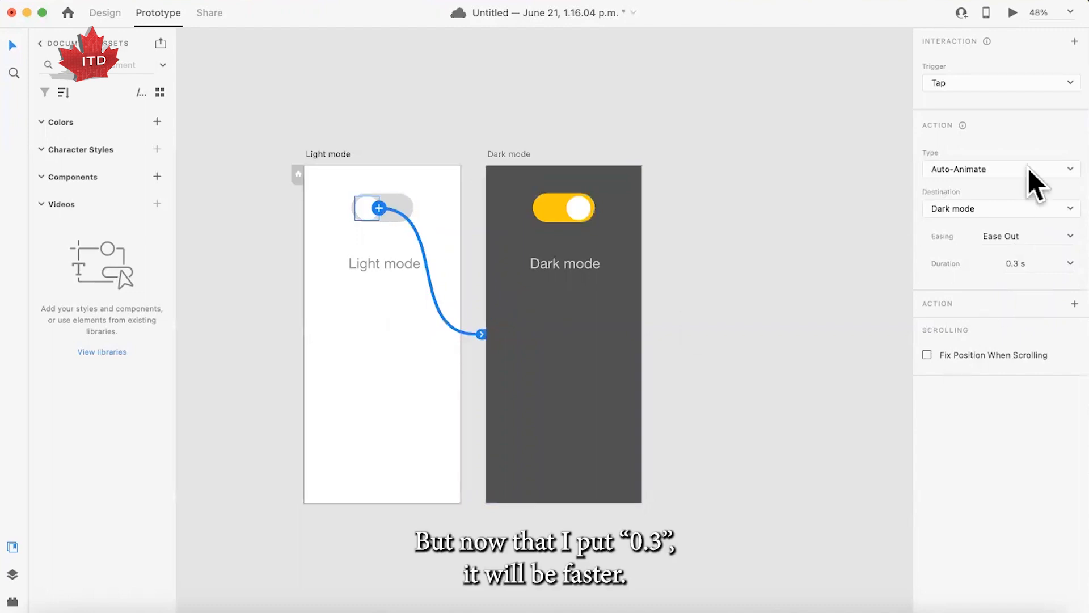
click(1013, 12)
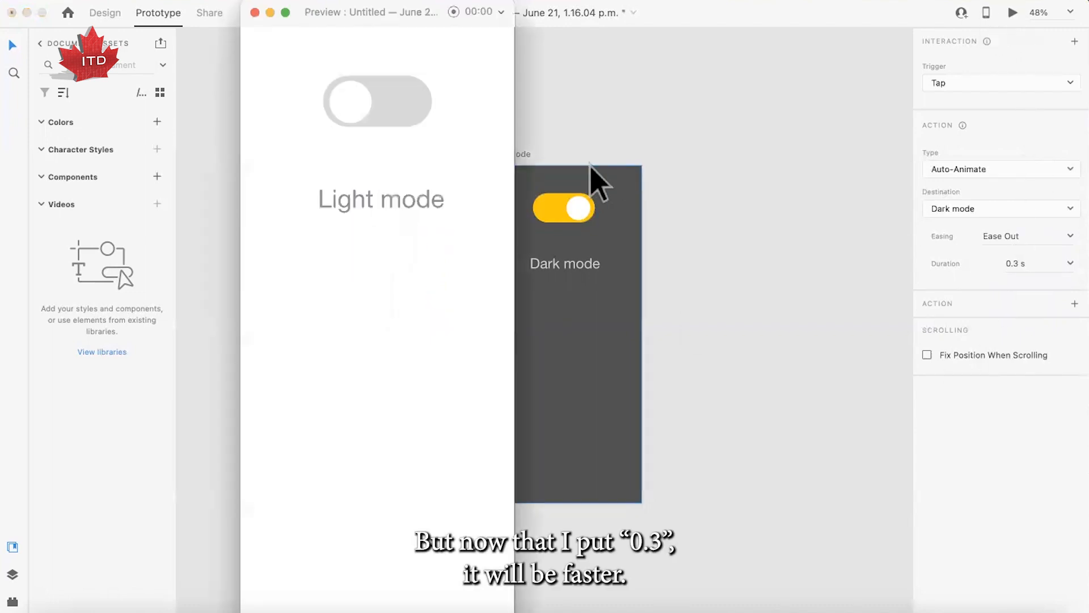
click(366, 108)
click(398, 111)
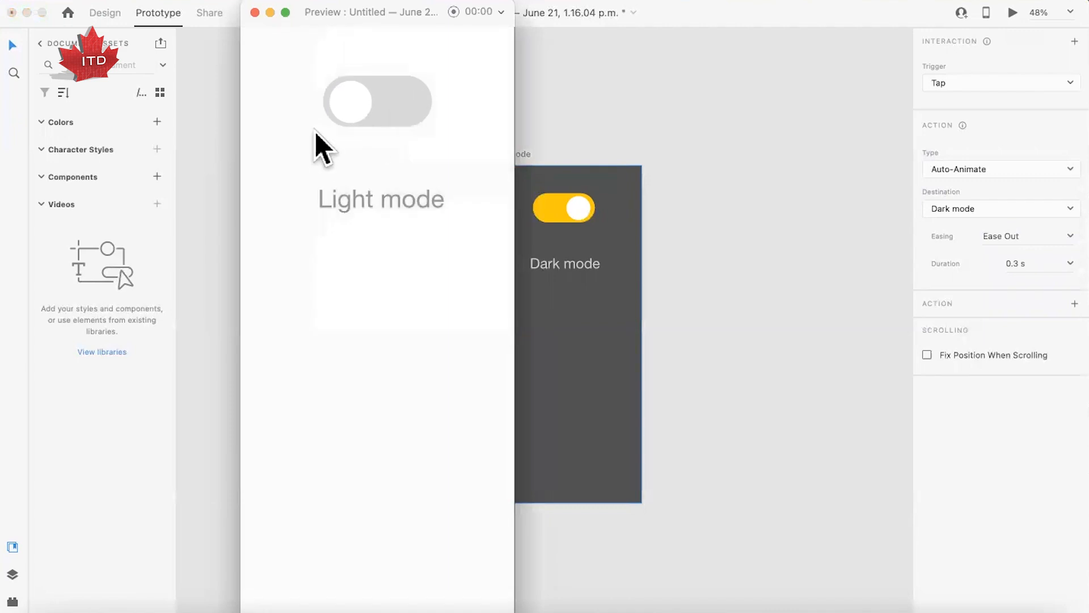
click(255, 13)
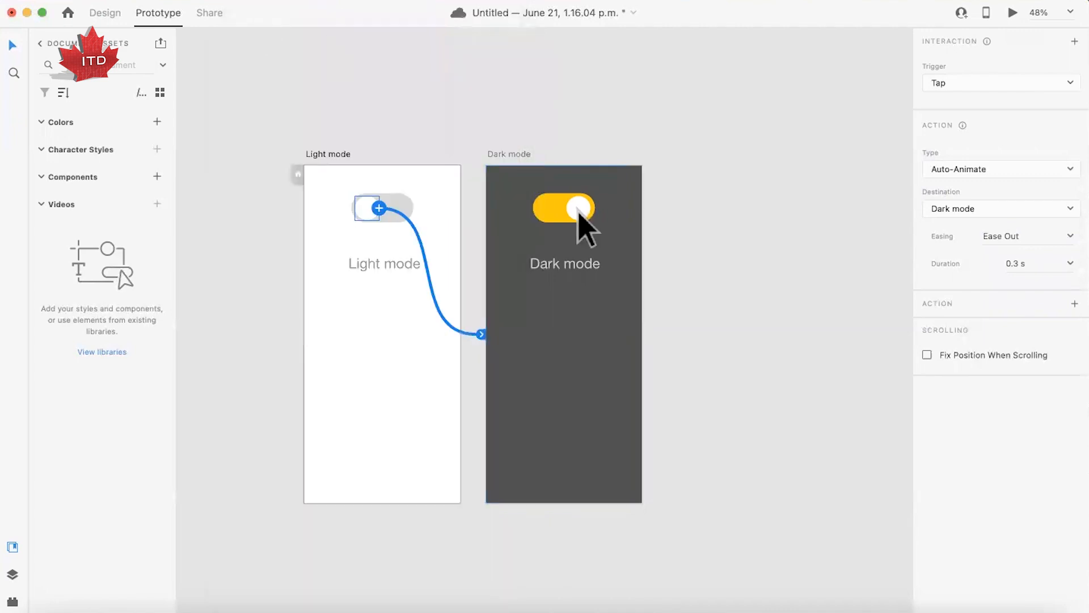
click(669, 500)
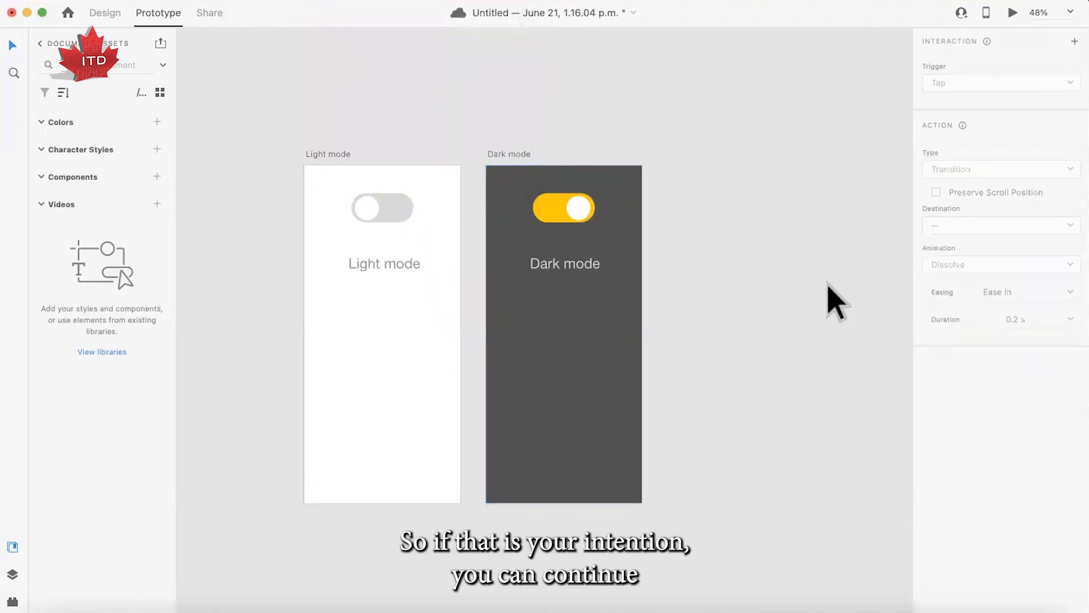
- Set the animation duration of the Light mode knob's connection to Dark mode to 0.5 s
click(364, 208)
click(1021, 263)
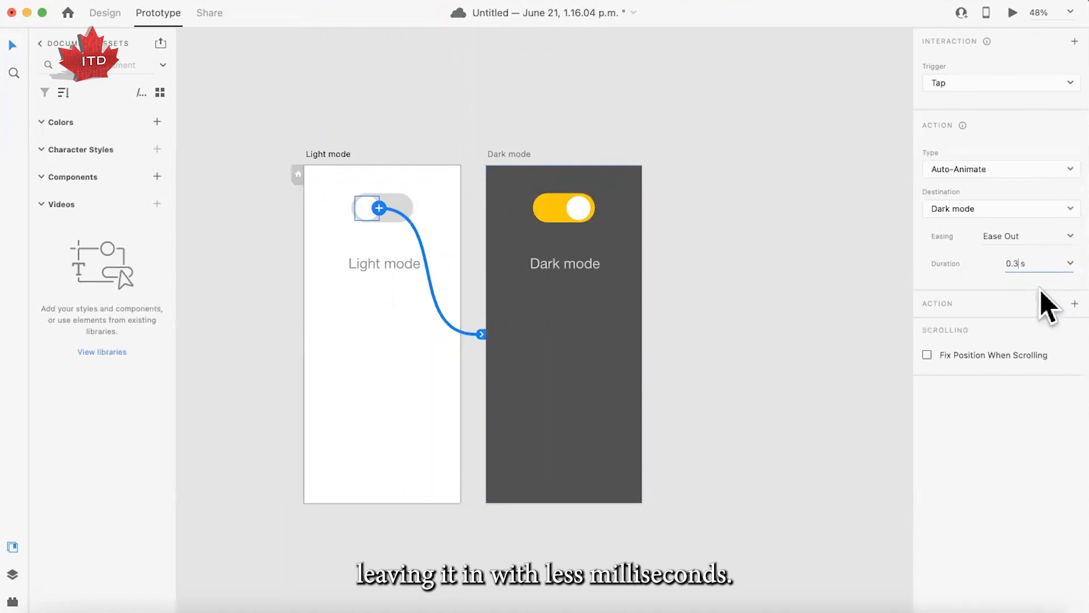
key(BackSpace)
text(5)
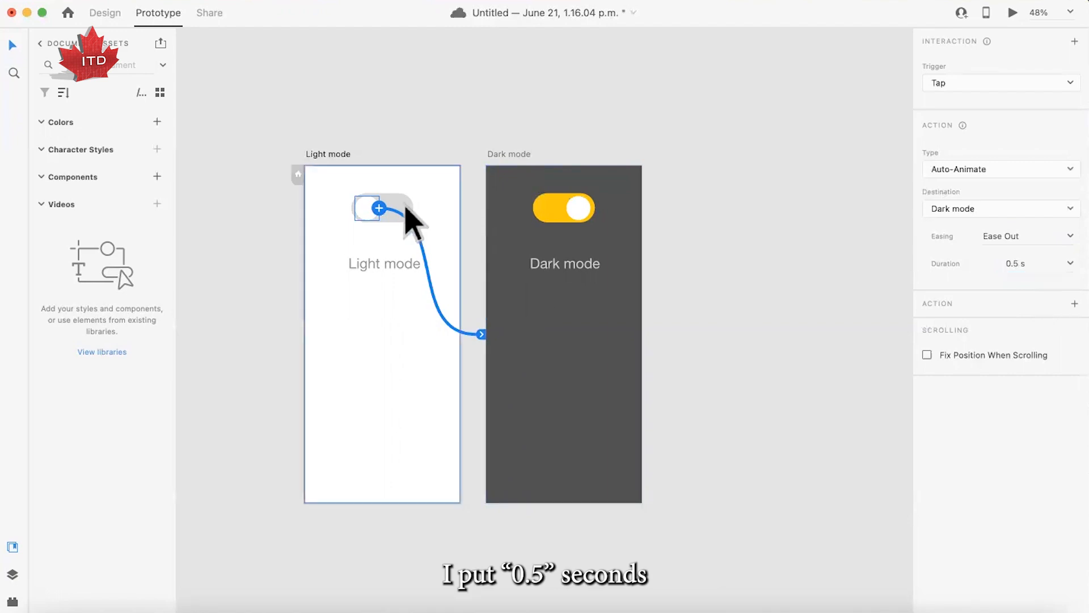
- Preview the 0.5 s animation by toggling the switch between Light mode and Dark mode, and close the preview
click(1012, 12)
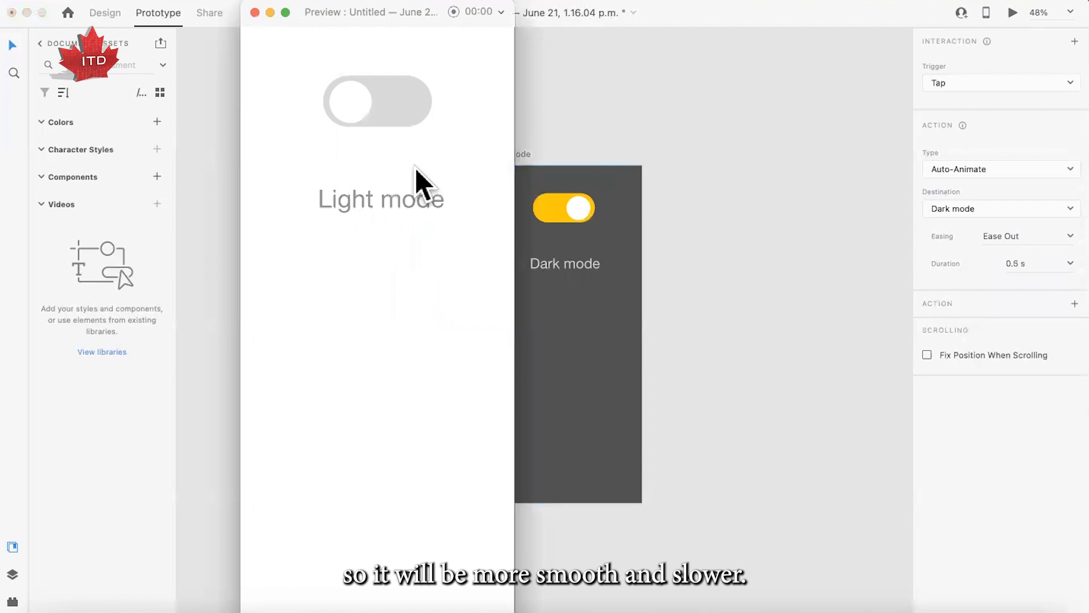
click(350, 119)
click(417, 101)
click(349, 101)
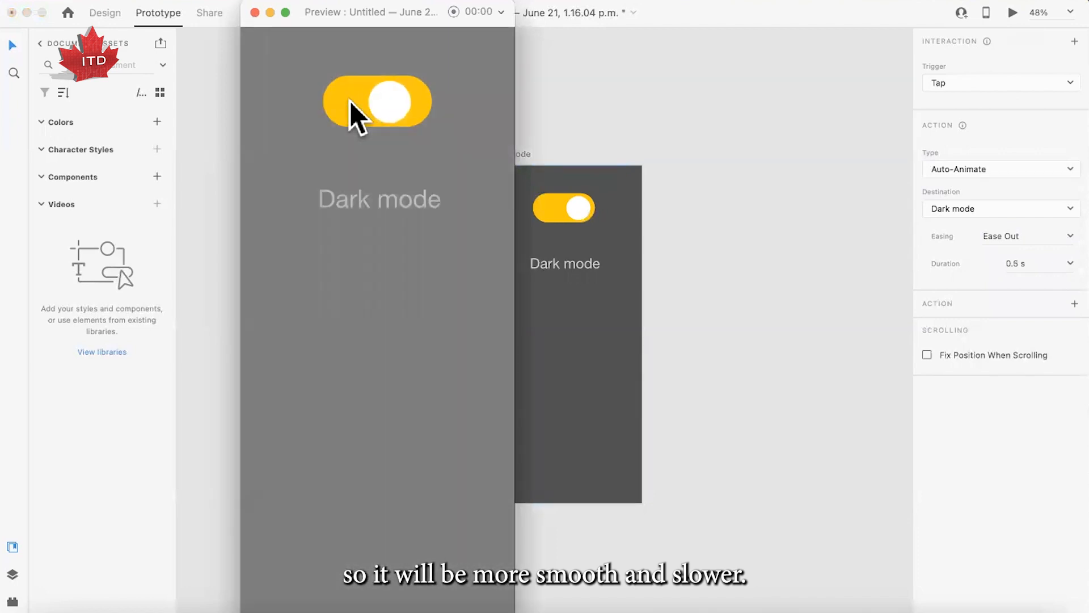
click(255, 12)
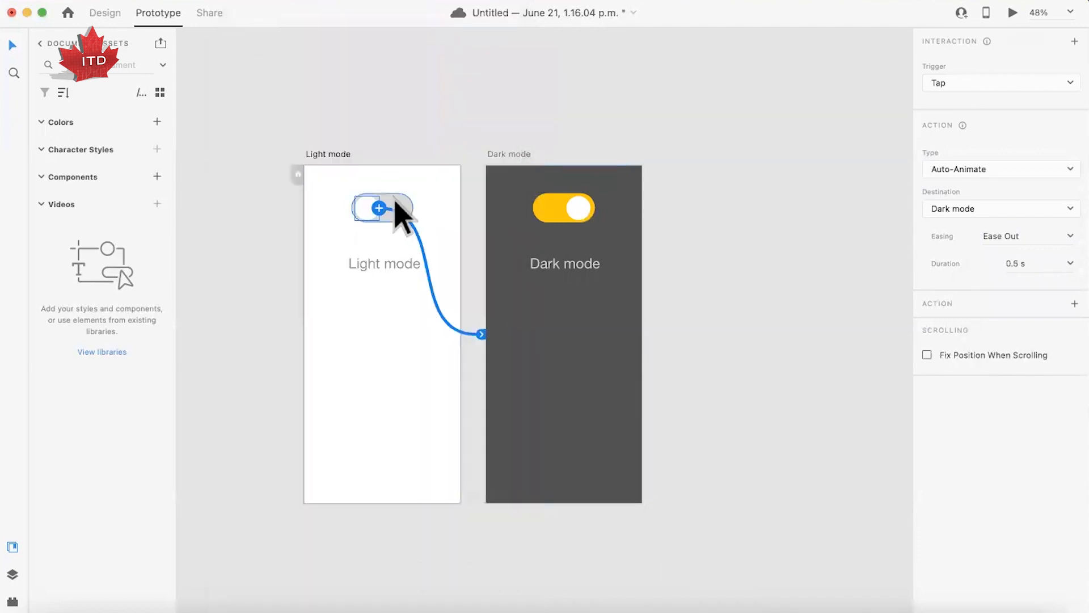